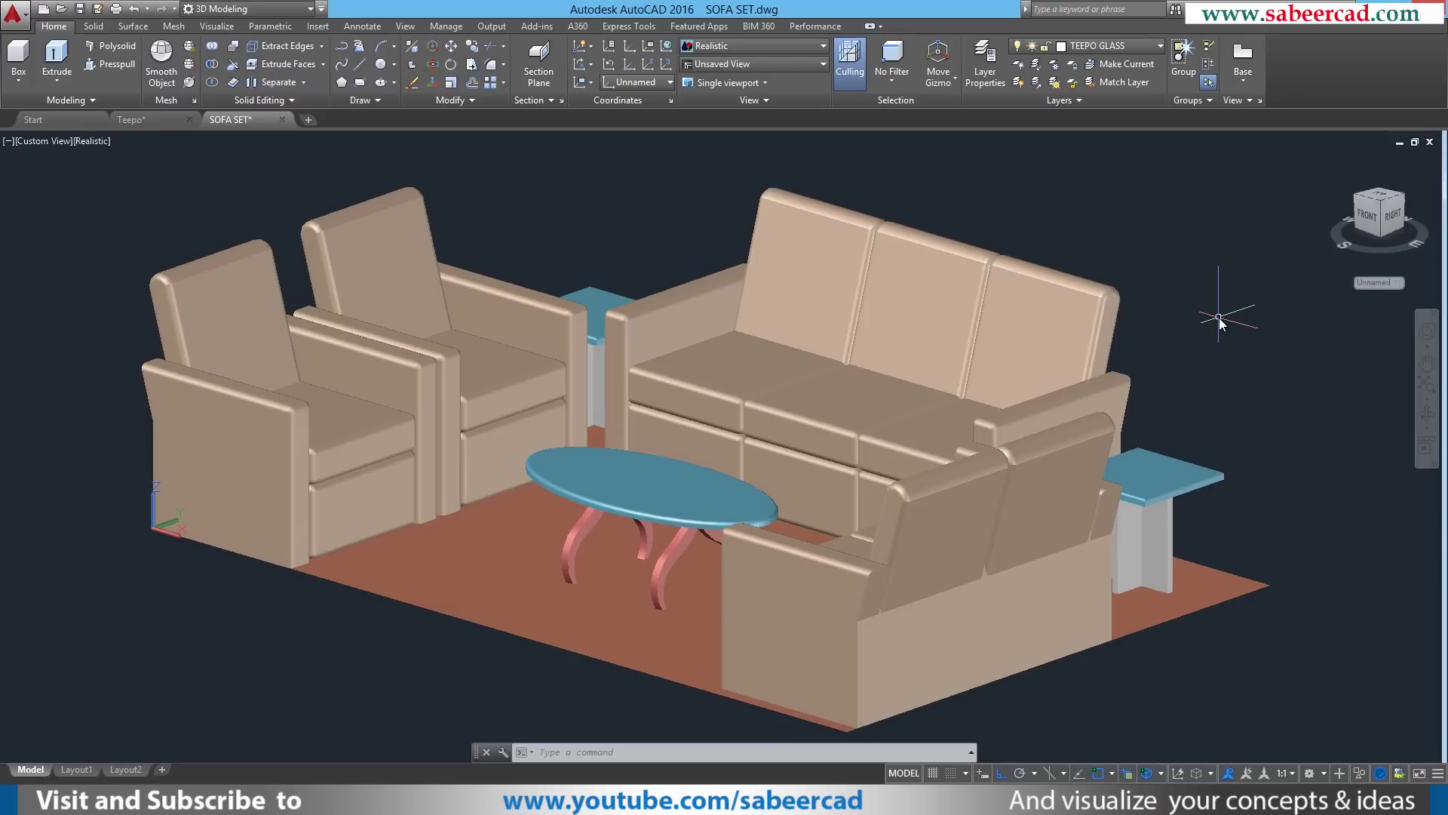
- Deselect the oval table top and switch from the sofa set to the Teepo drawing
click(686, 528)
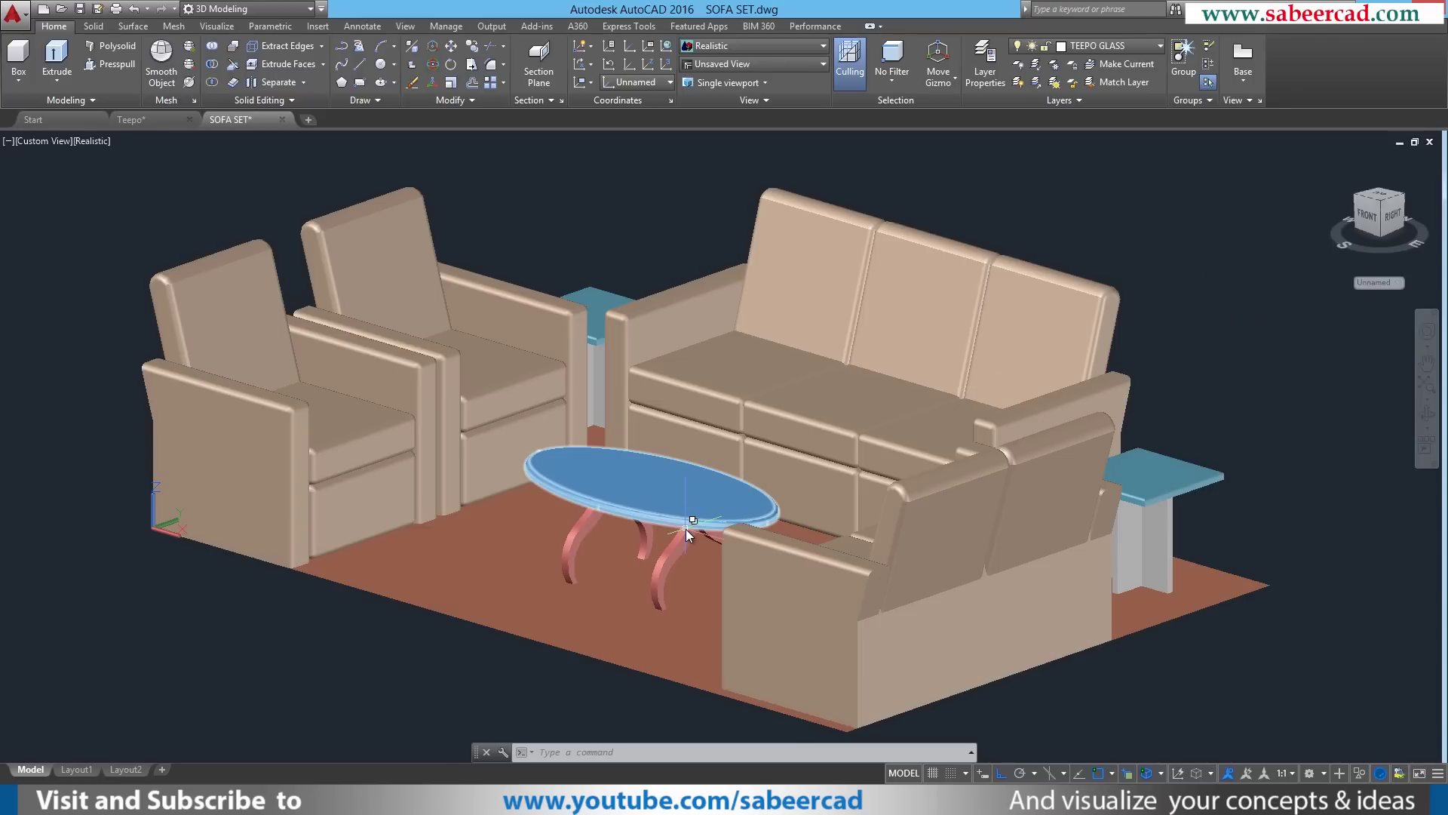
key(Escape)
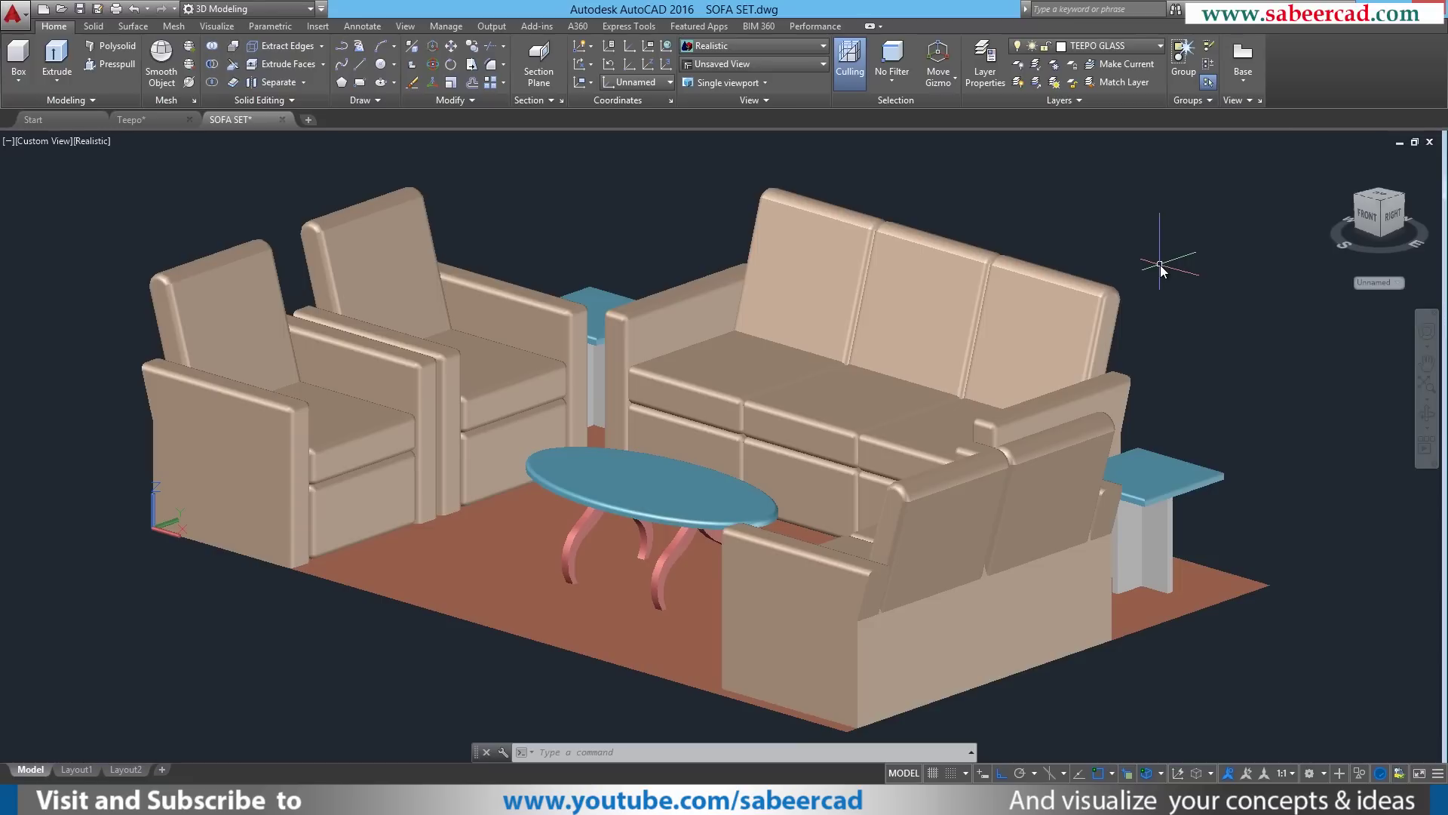
click(153, 119)
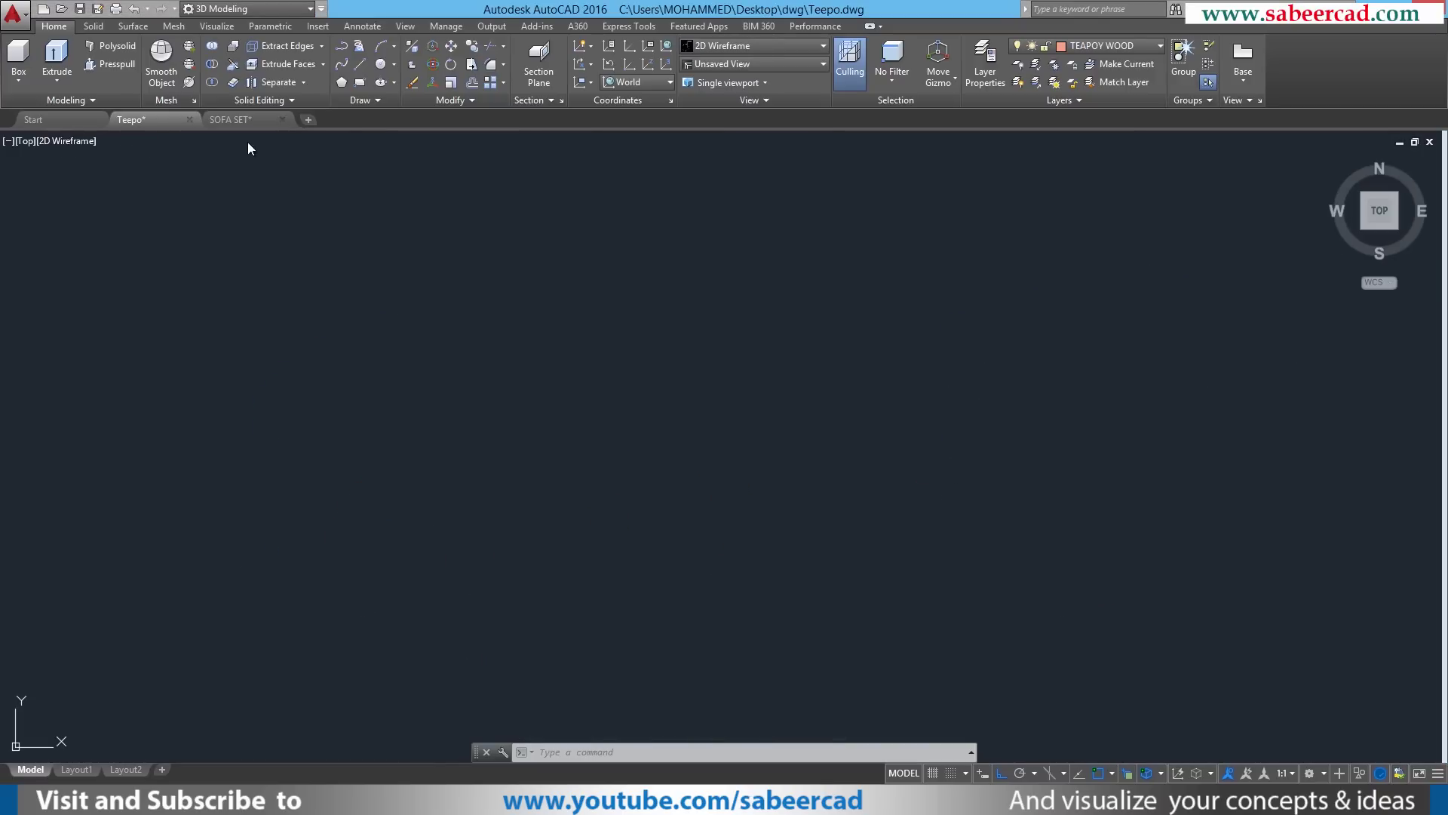
- Make TEAPOY GLASS the current layer
click(253, 9)
click(1012, 316)
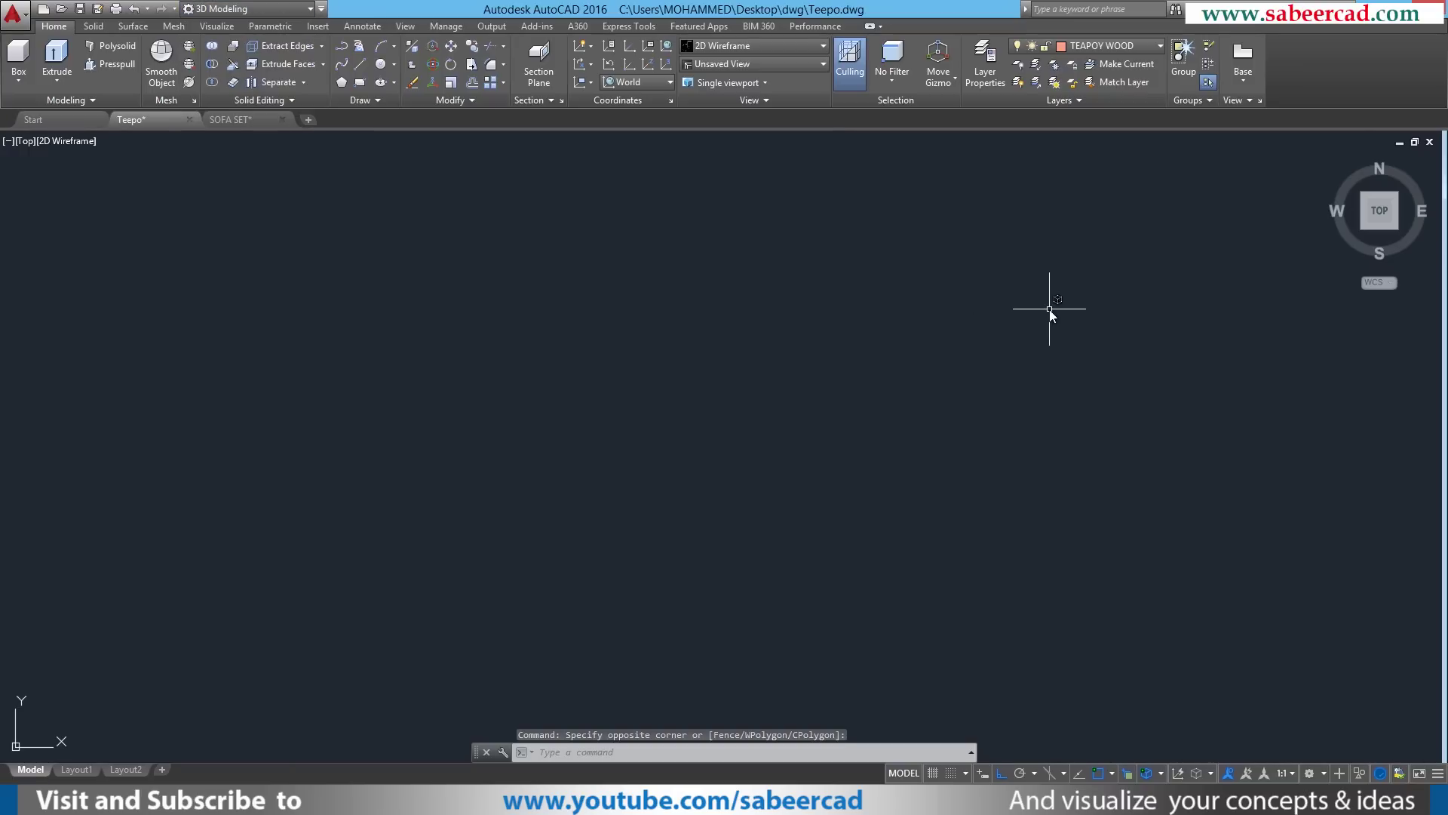
click(1137, 43)
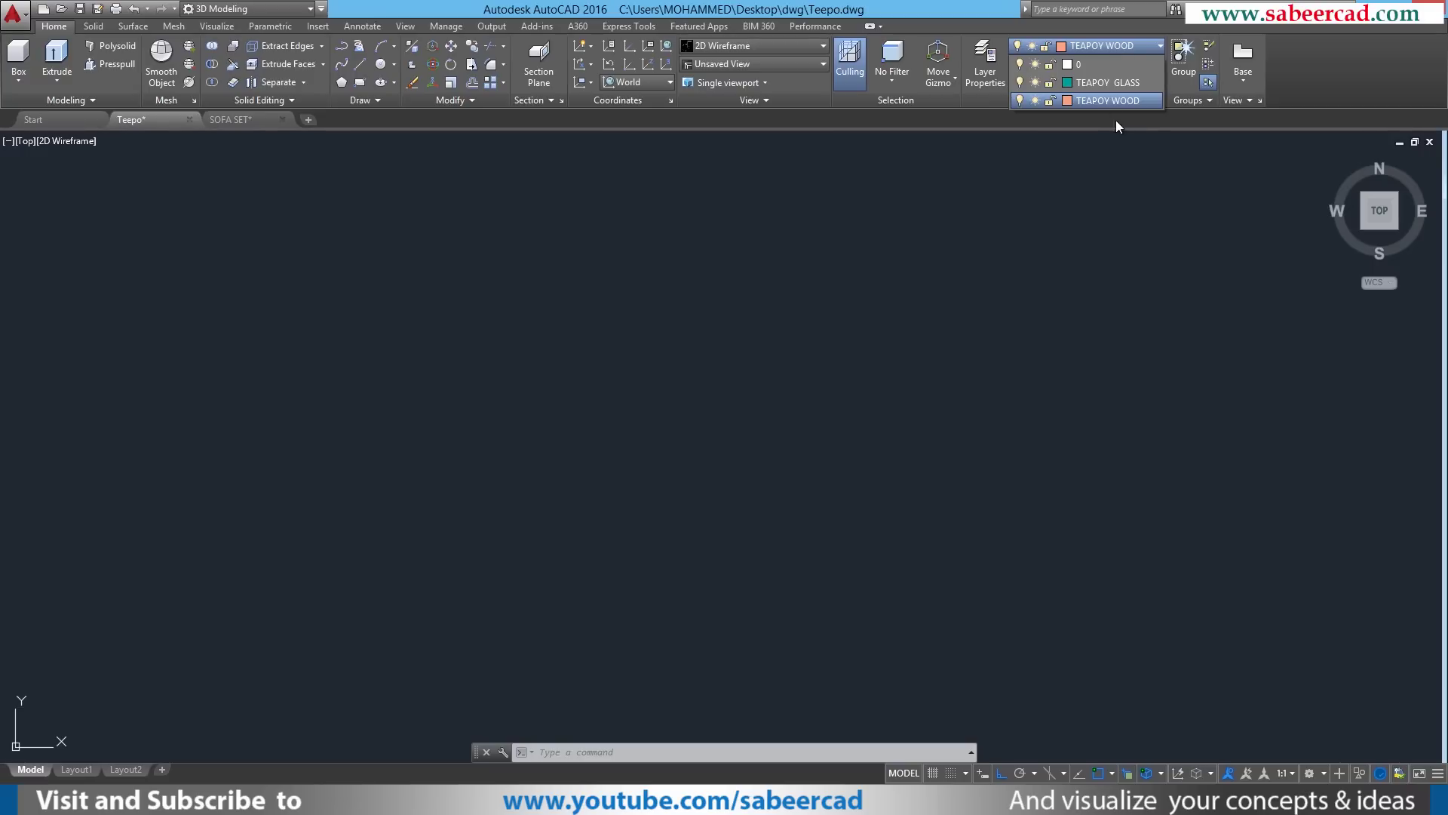
click(1121, 81)
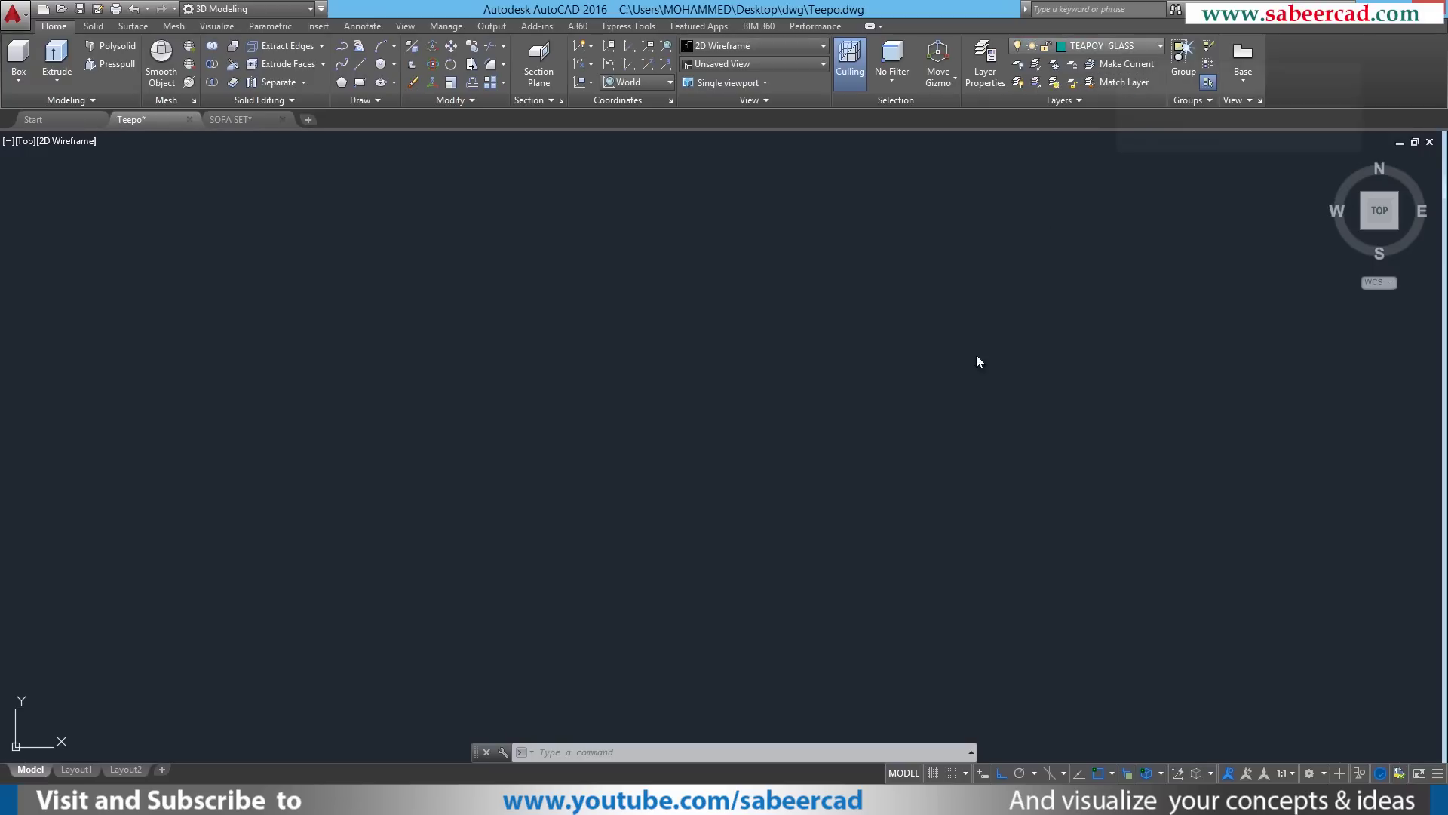
- Draw a 45 by 45 square rectangle using the Dimensions option
click(361, 84)
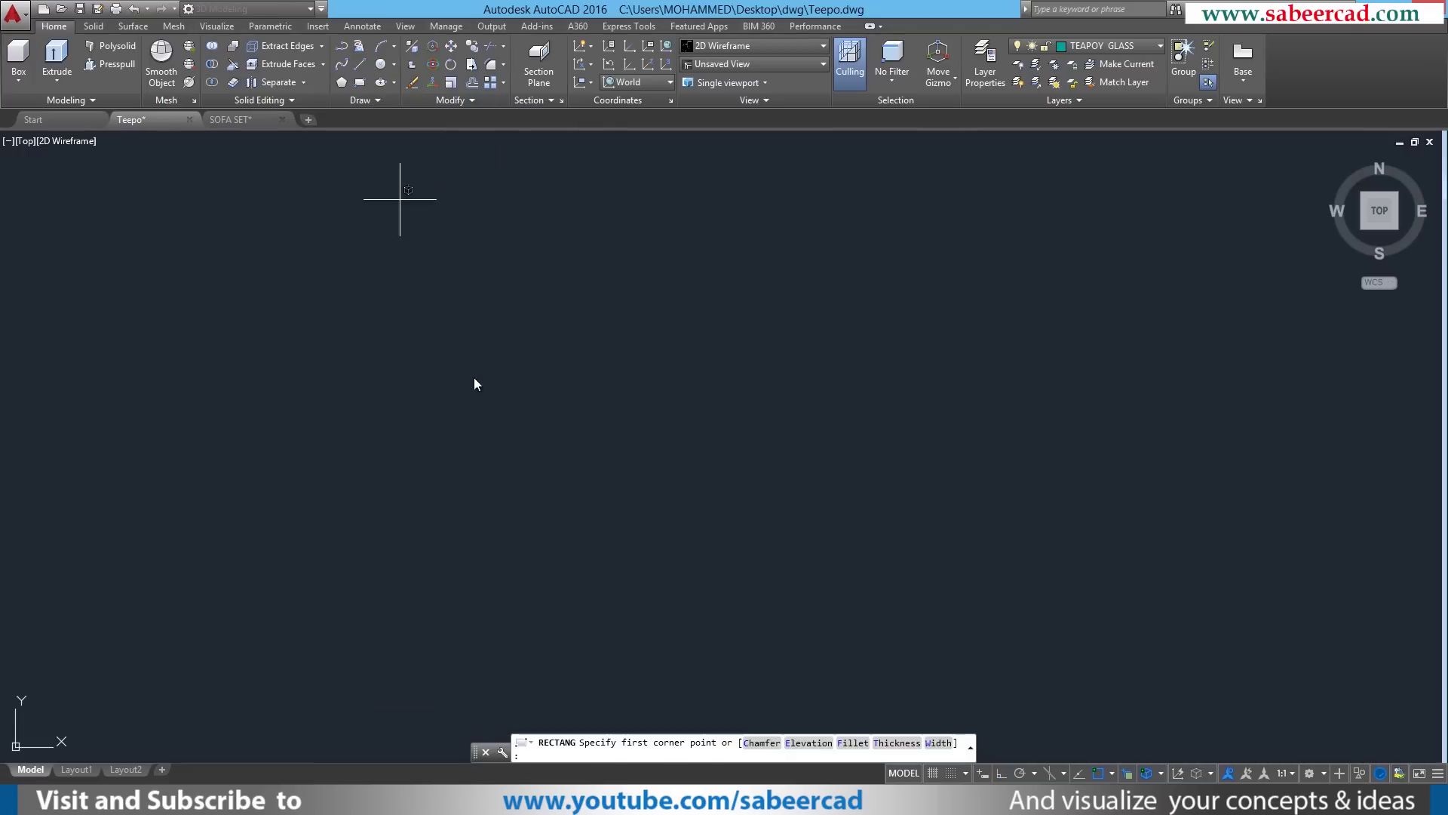
click(397, 618)
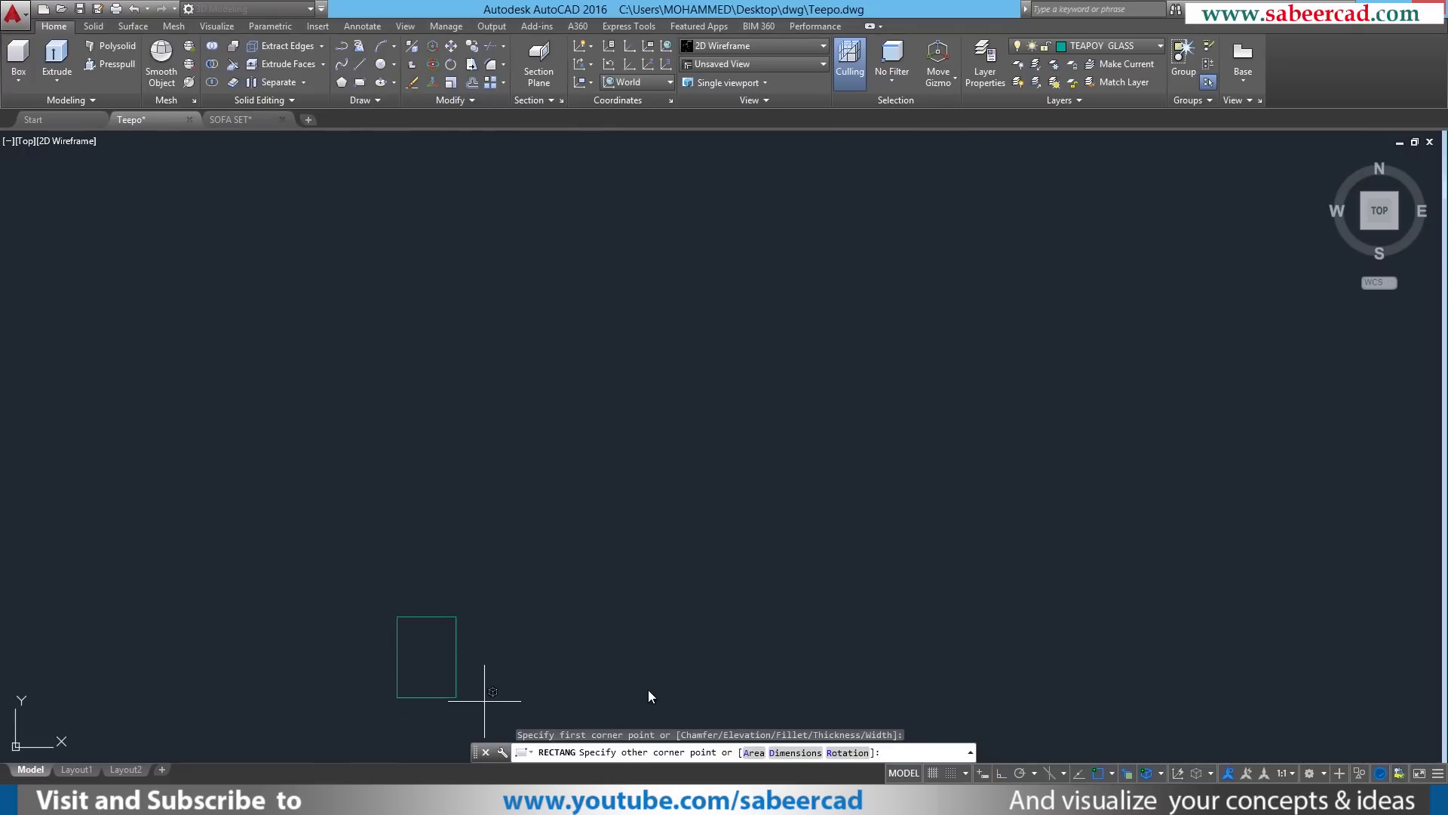
text(d)
key(Return)
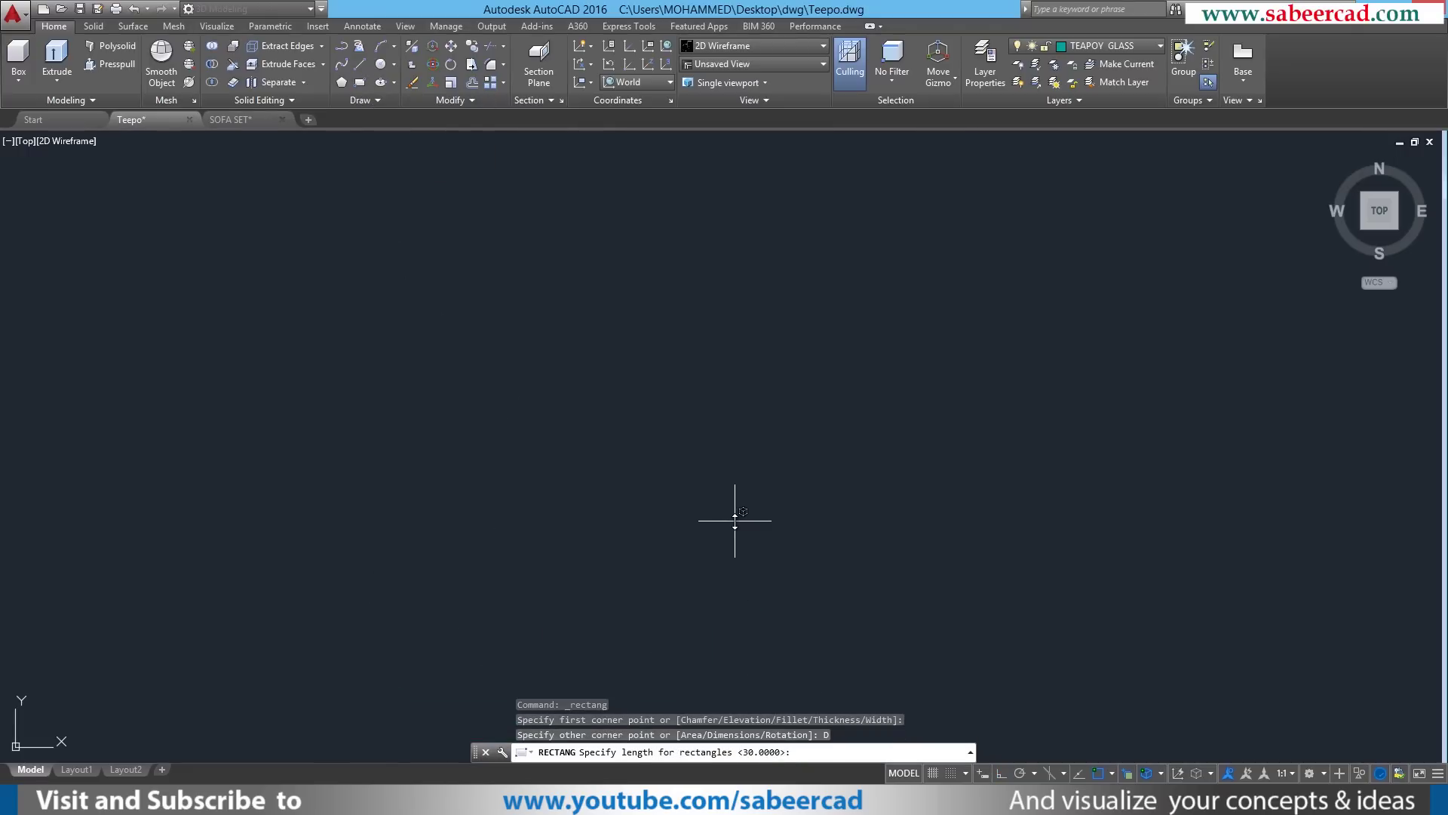
text(45)
key(Return)
text(45)
key(Return)
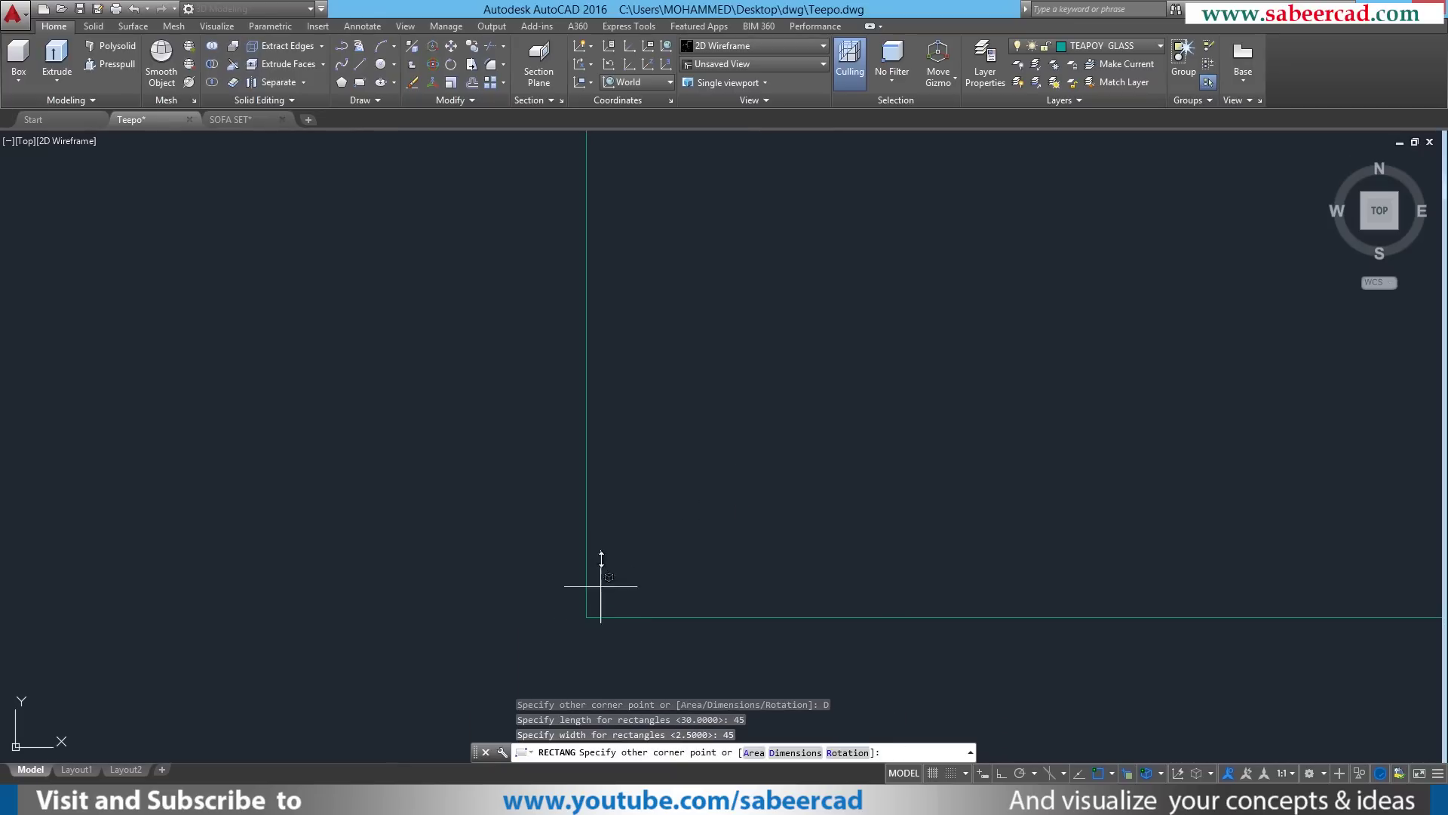
click(1153, 251)
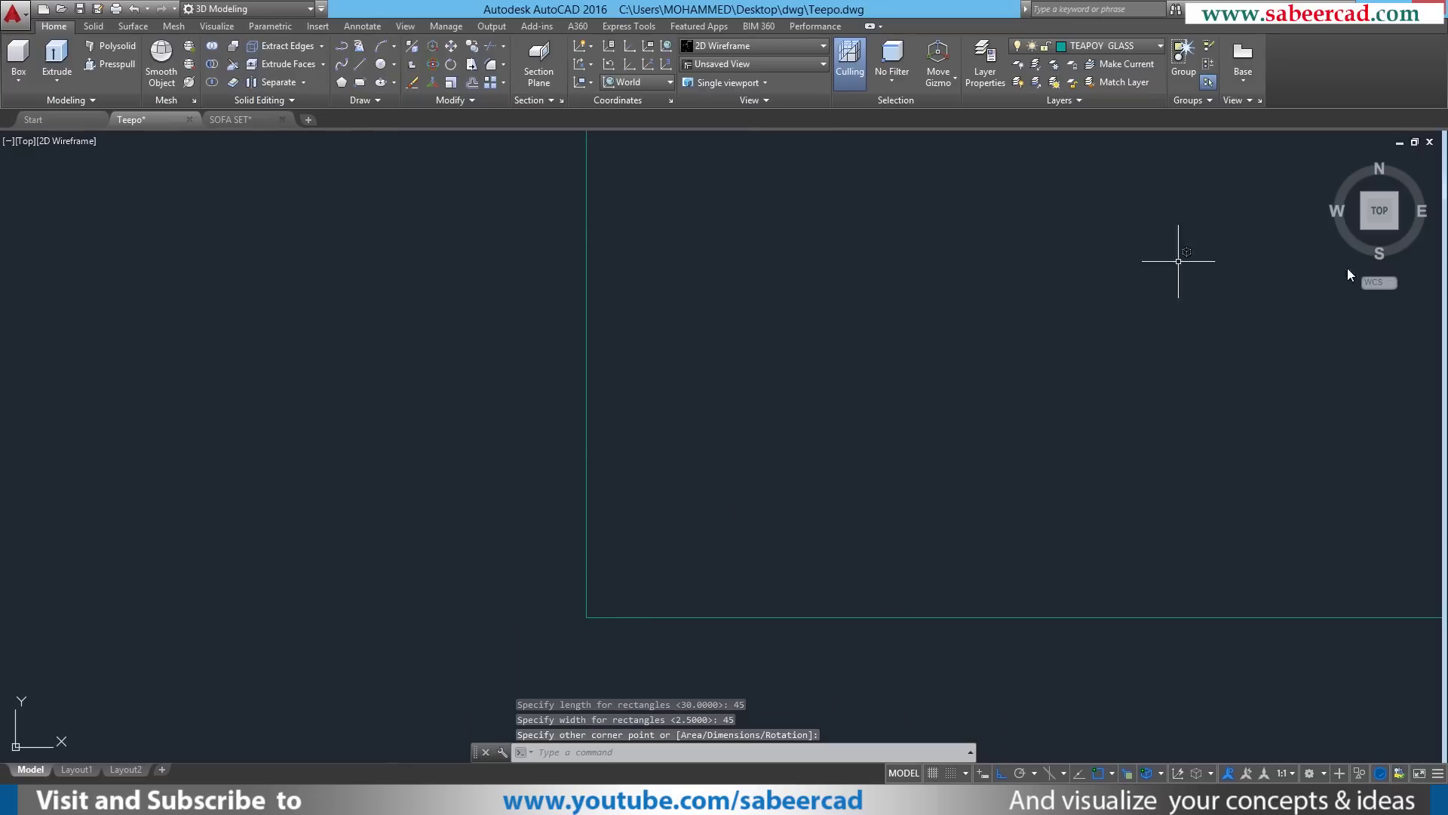
- In the SW isometric view, extrude the square into a 2.5-thick slab
click(1364, 226)
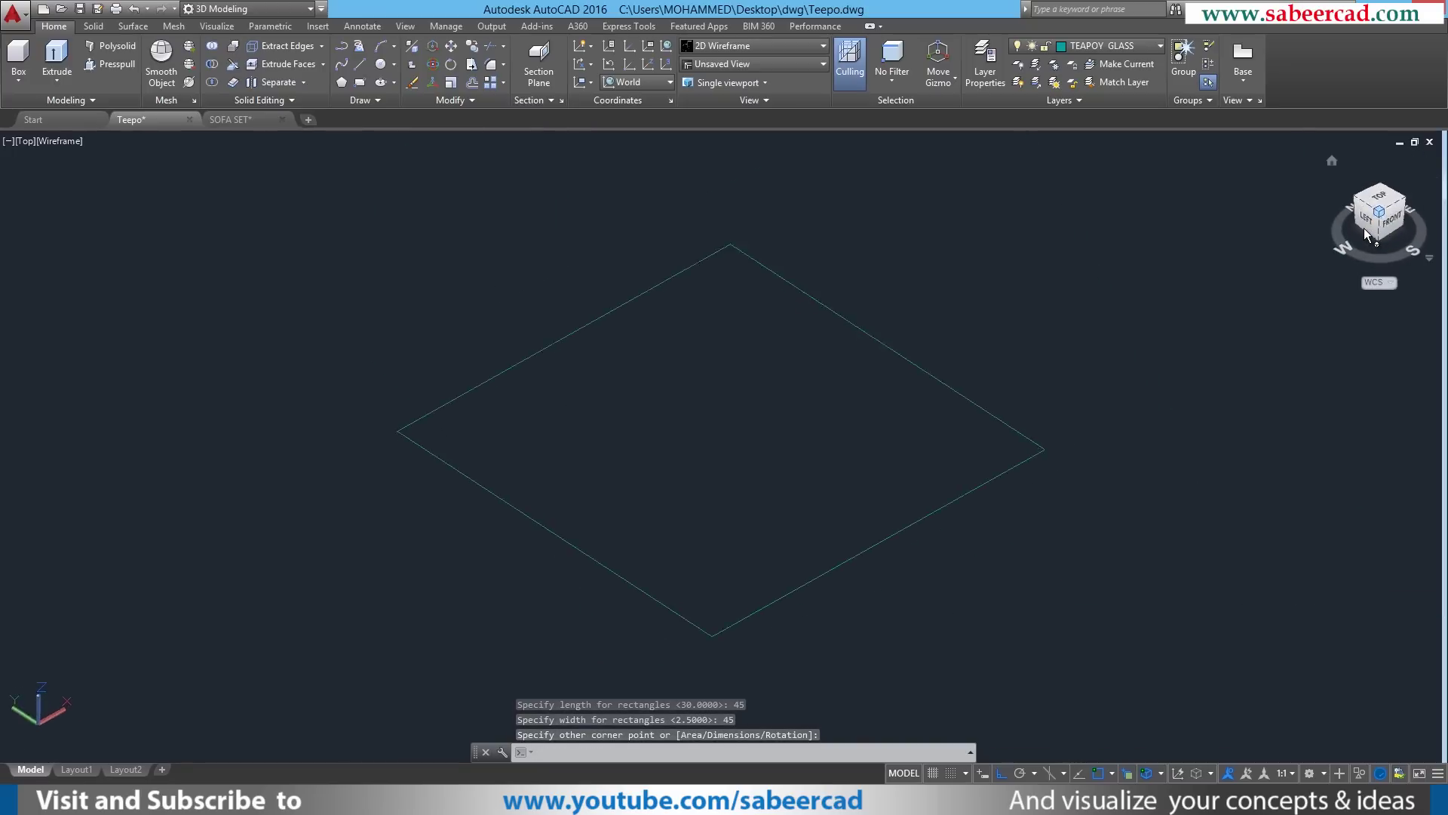
click(72, 81)
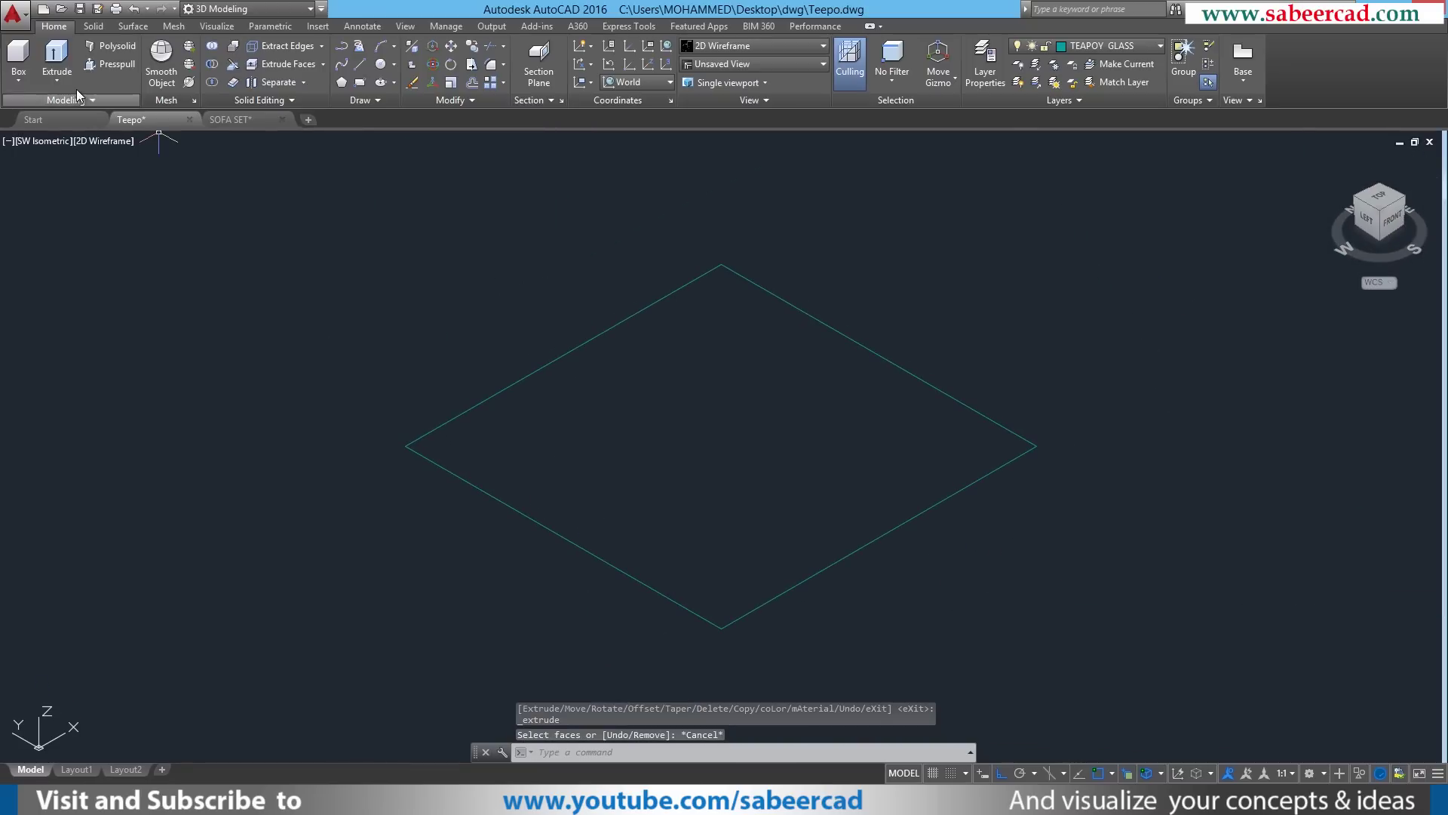
click(57, 80)
click(72, 128)
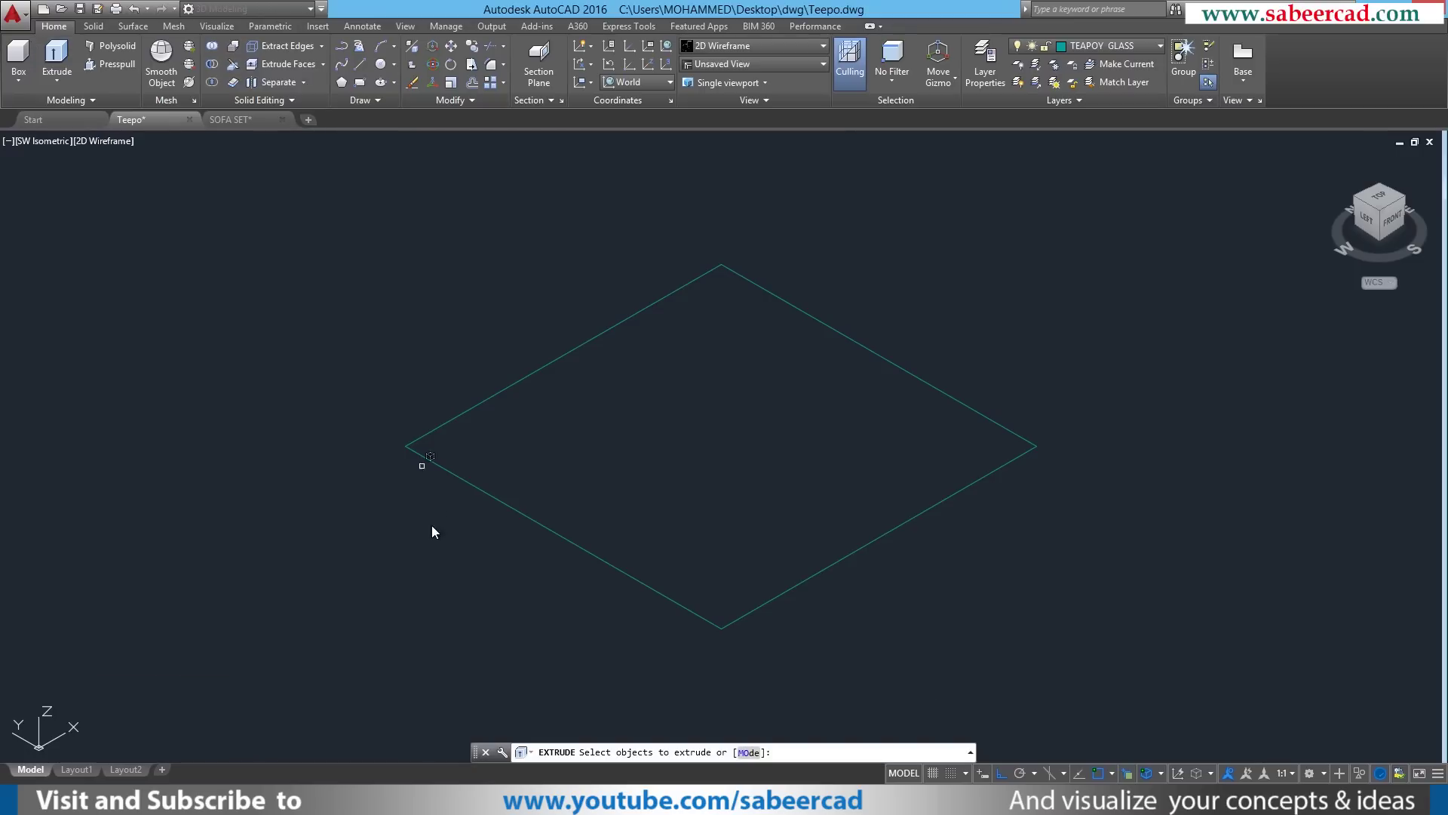
click(499, 502)
right_click(625, 489)
click(708, 500)
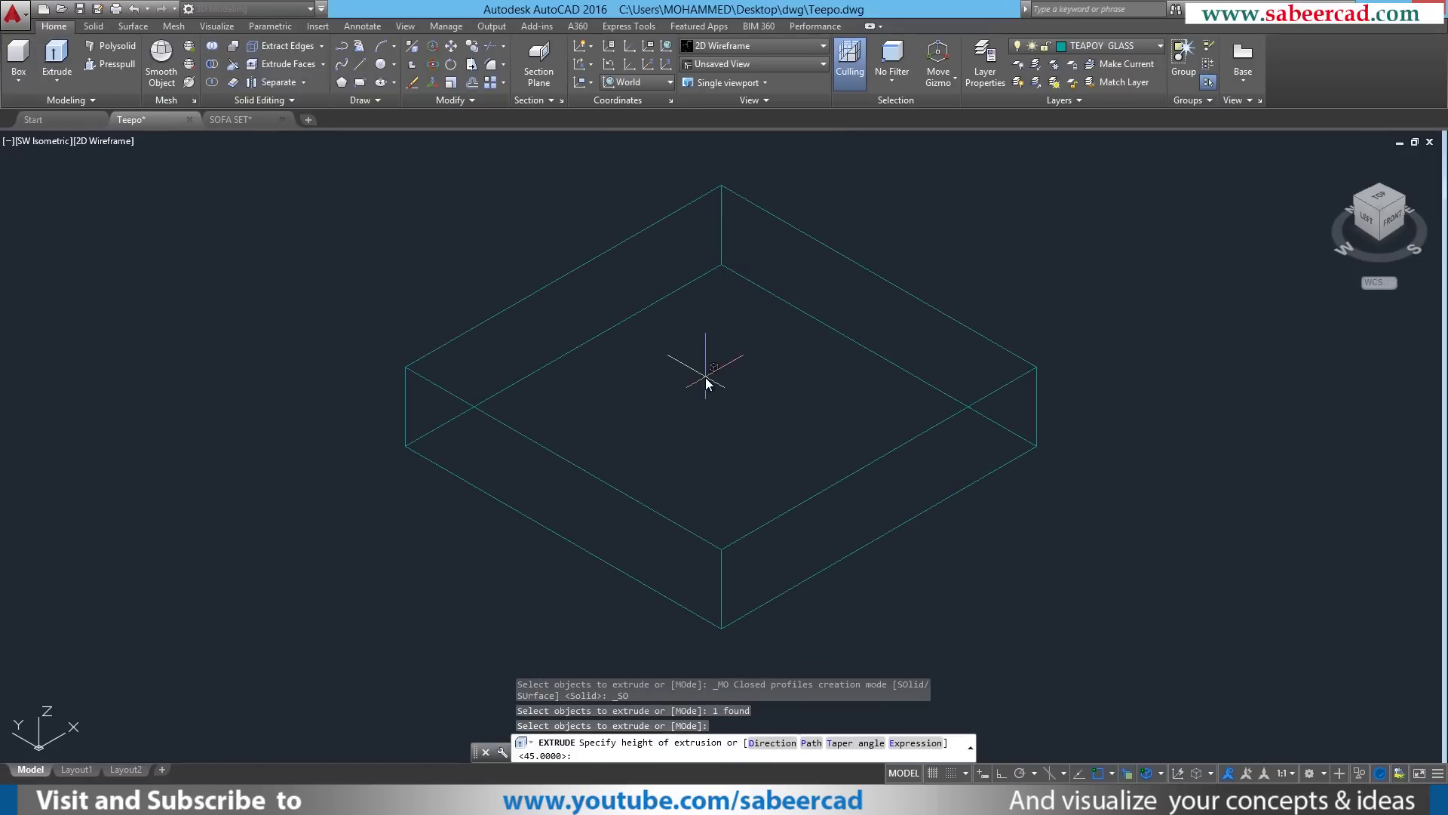
text(12)
key(Return)
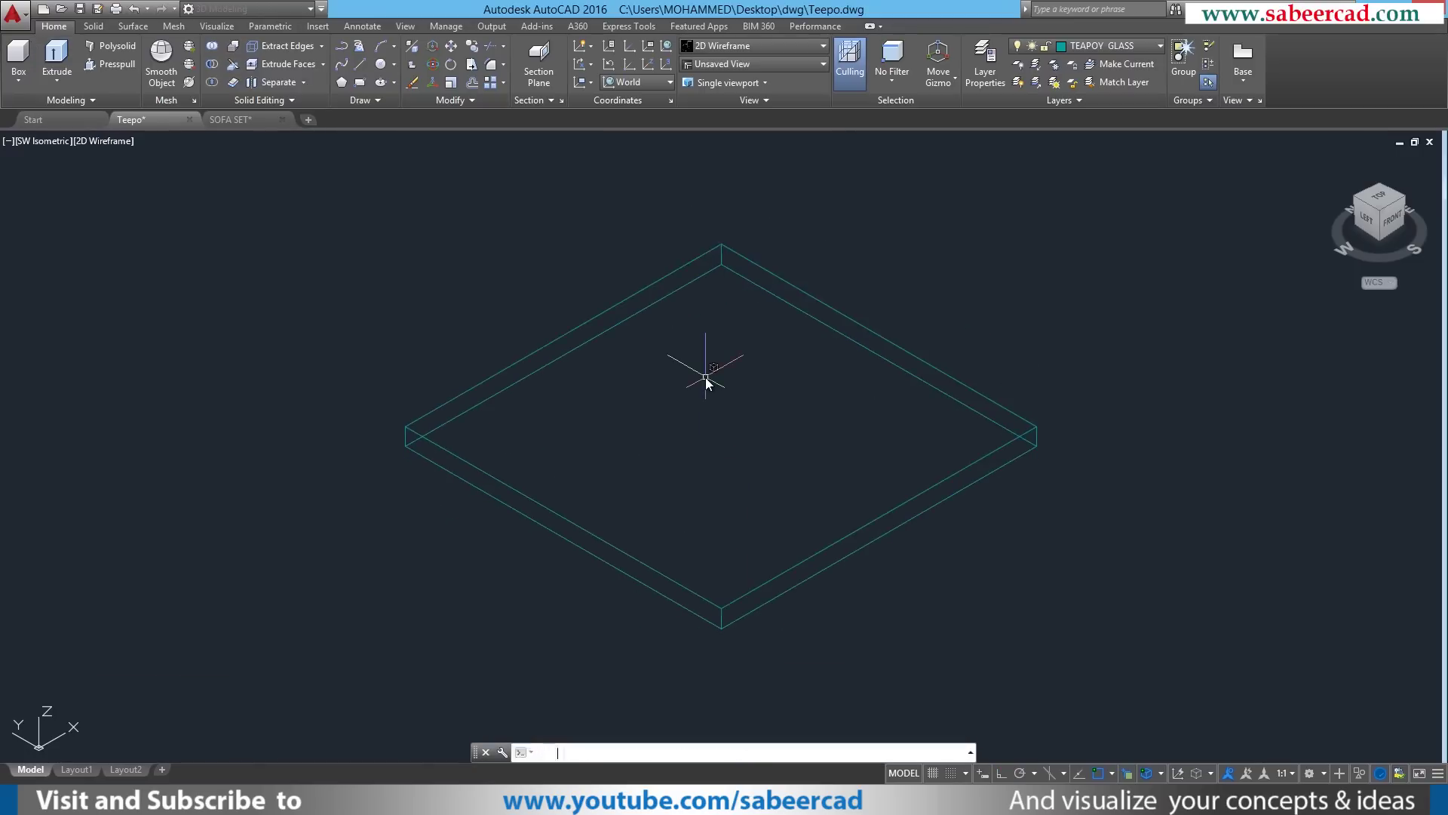
scroll(829, 445, down, 4)
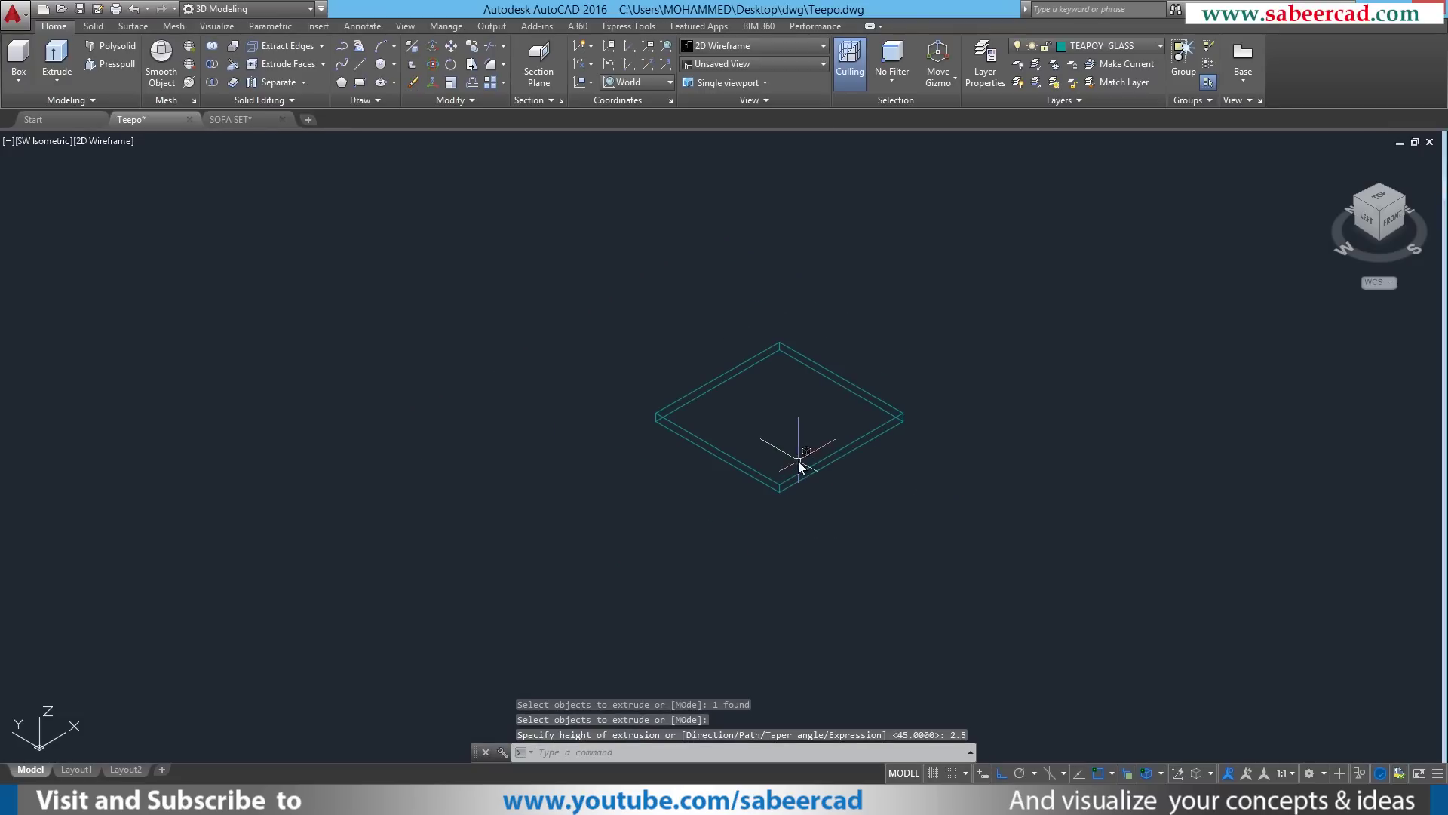
scroll(801, 453, up, 3)
middle_drag(751, 441, 525, 411)
- Make TEAPOY WOOD the current layer
click(1114, 47)
click(1116, 101)
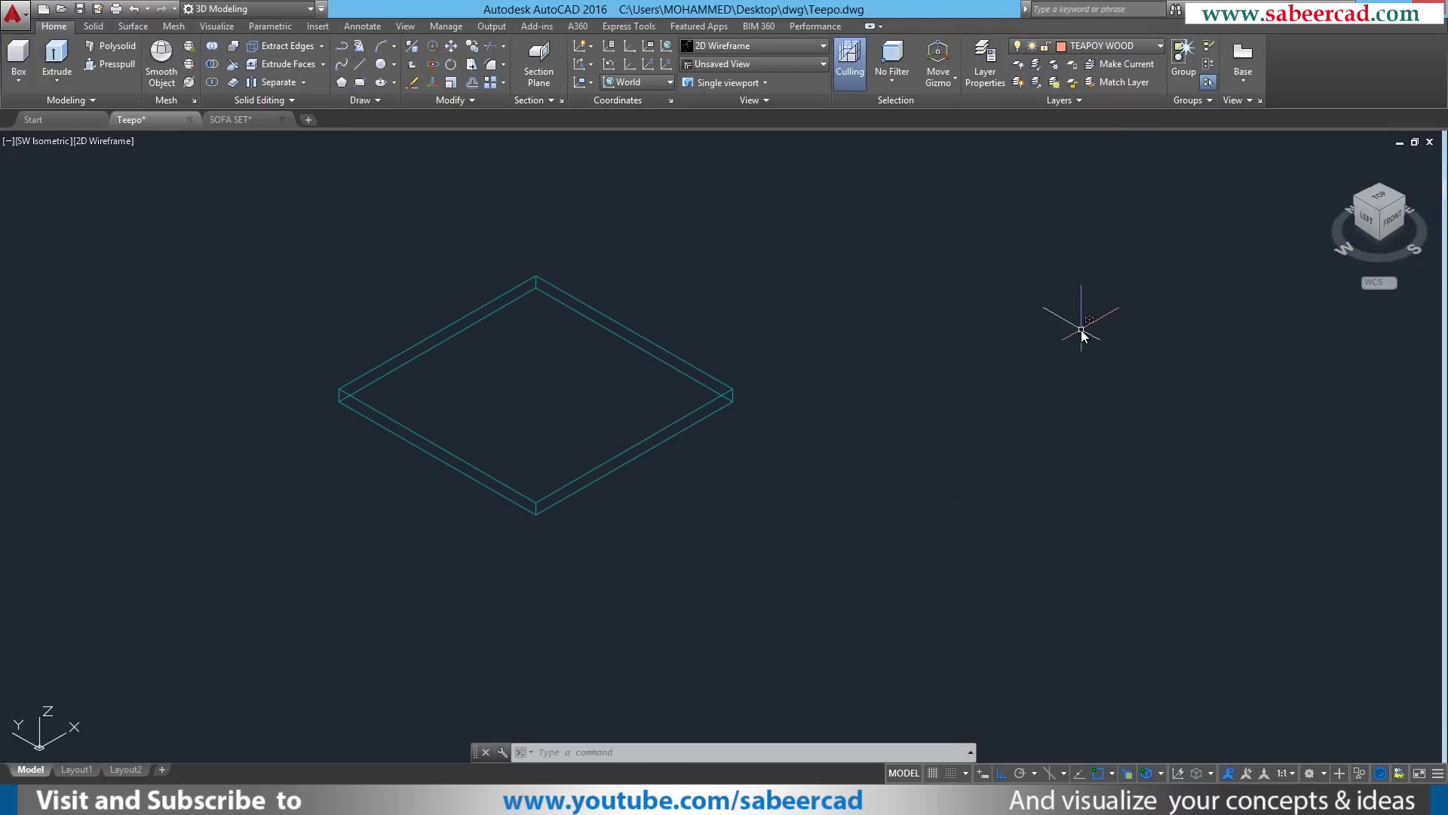
middle_drag(897, 543, 769, 495)
key(Escape)
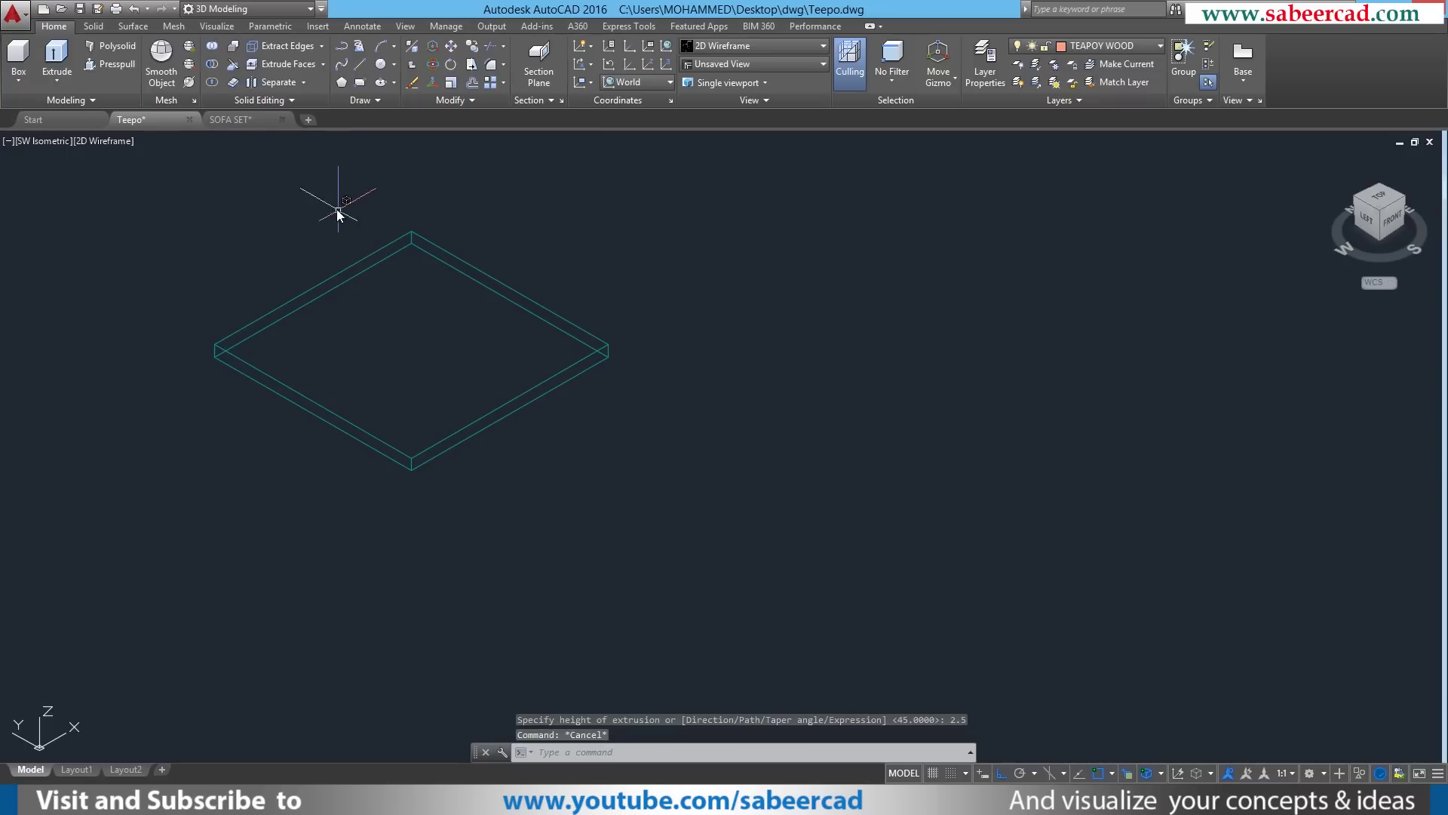
- Draw a 30 by 2.5 rectangle beside the glass slab
click(359, 82)
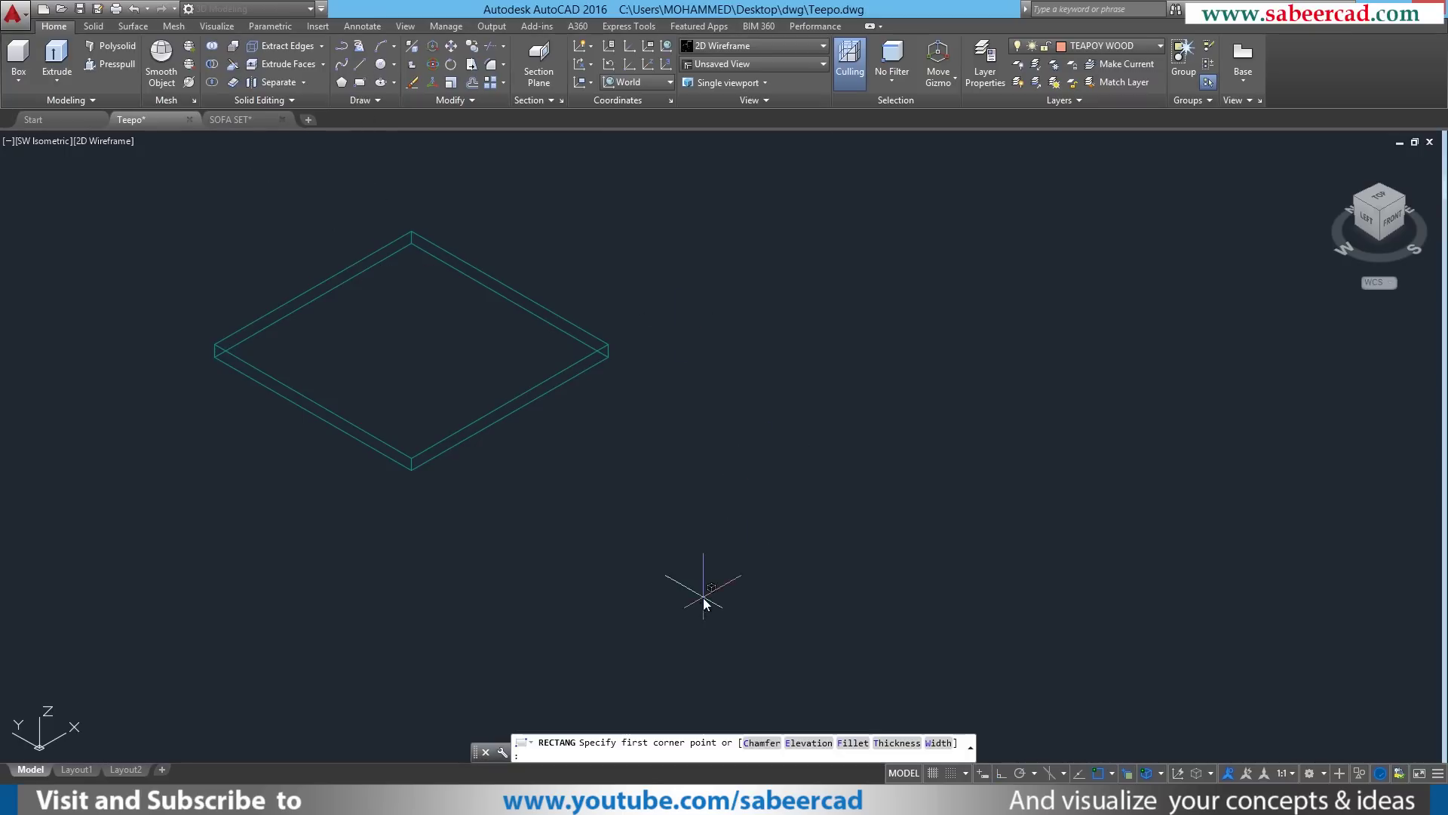
click(691, 614)
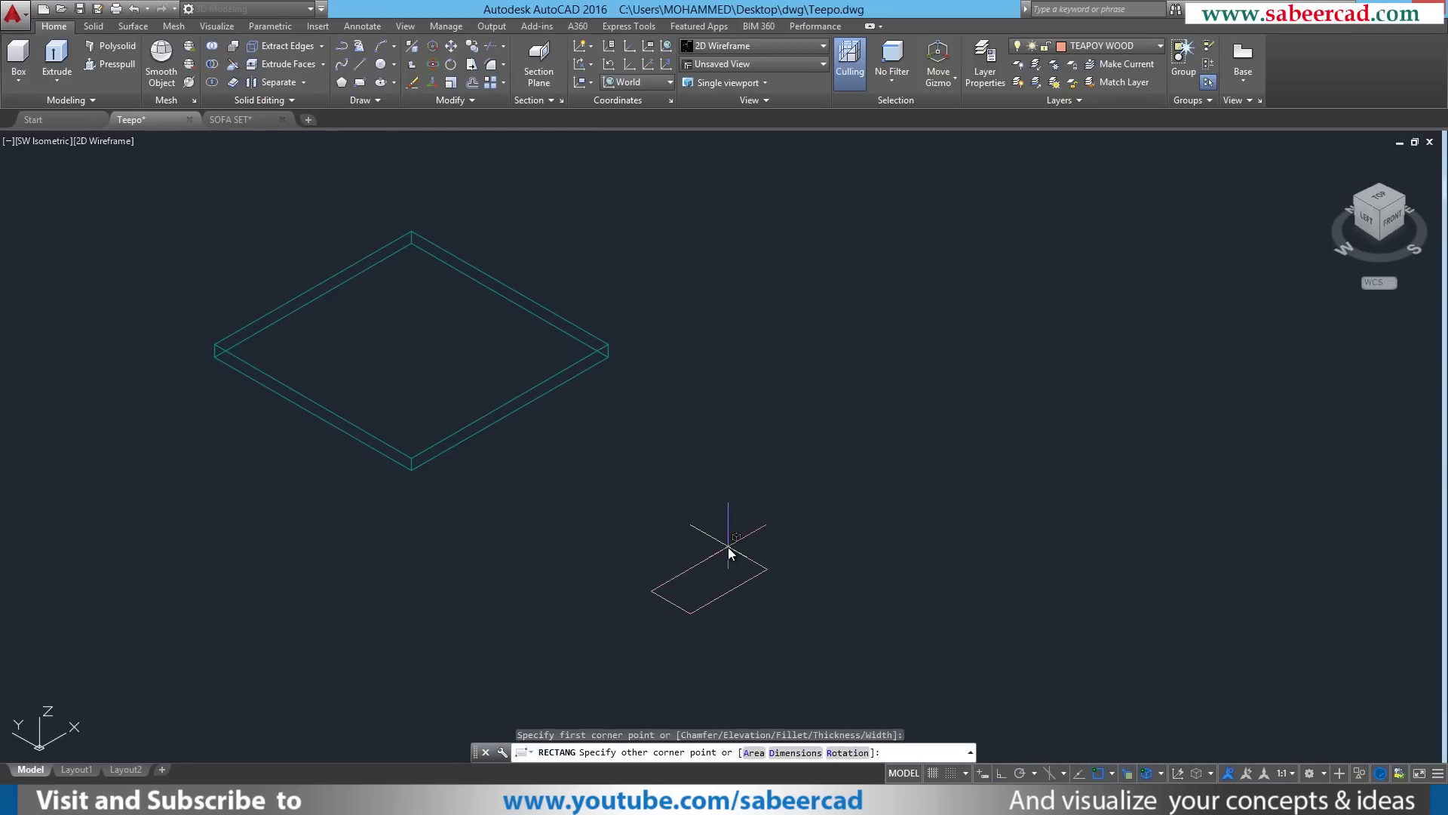
click(789, 752)
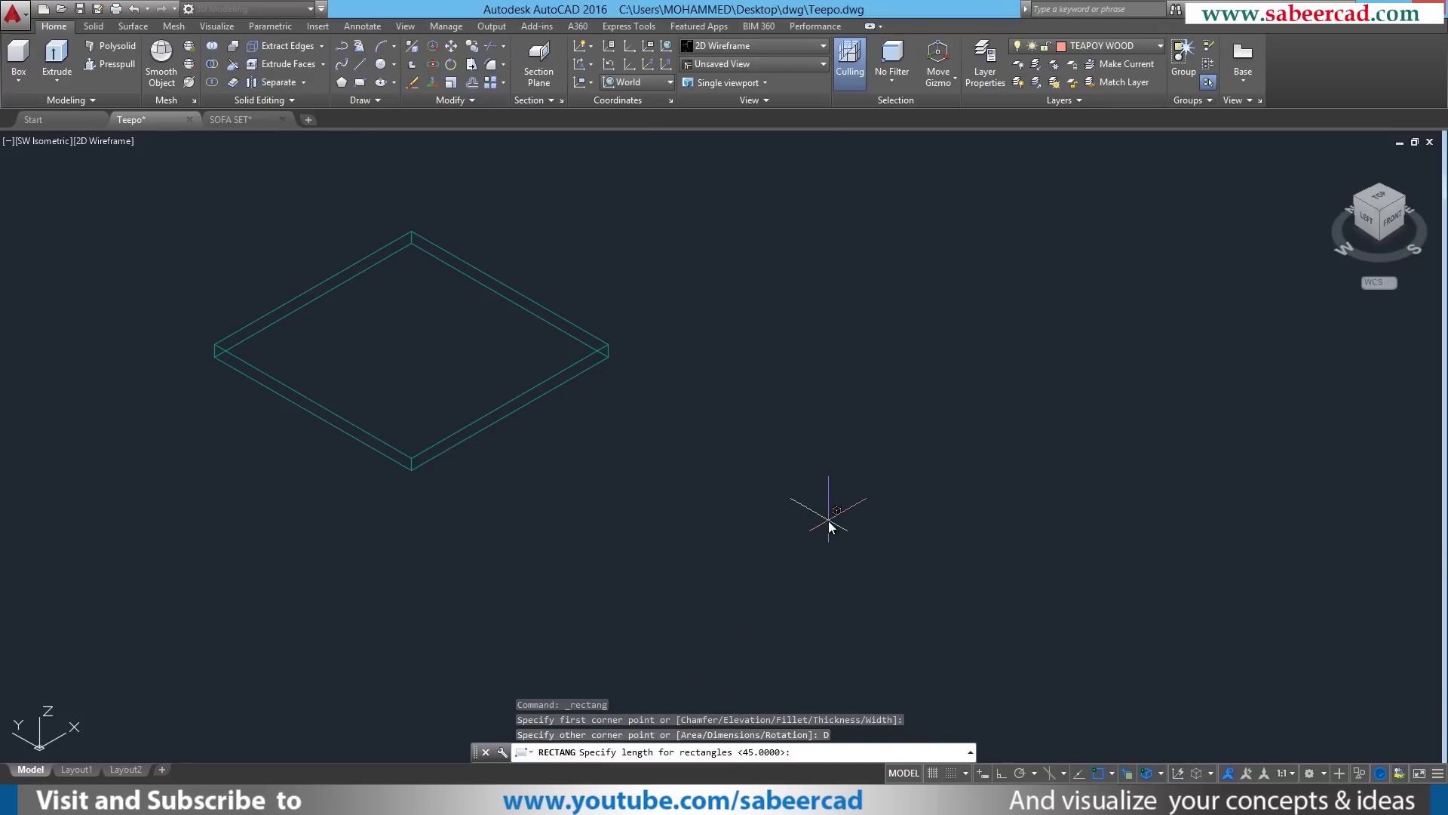
text(30)
key(Return)
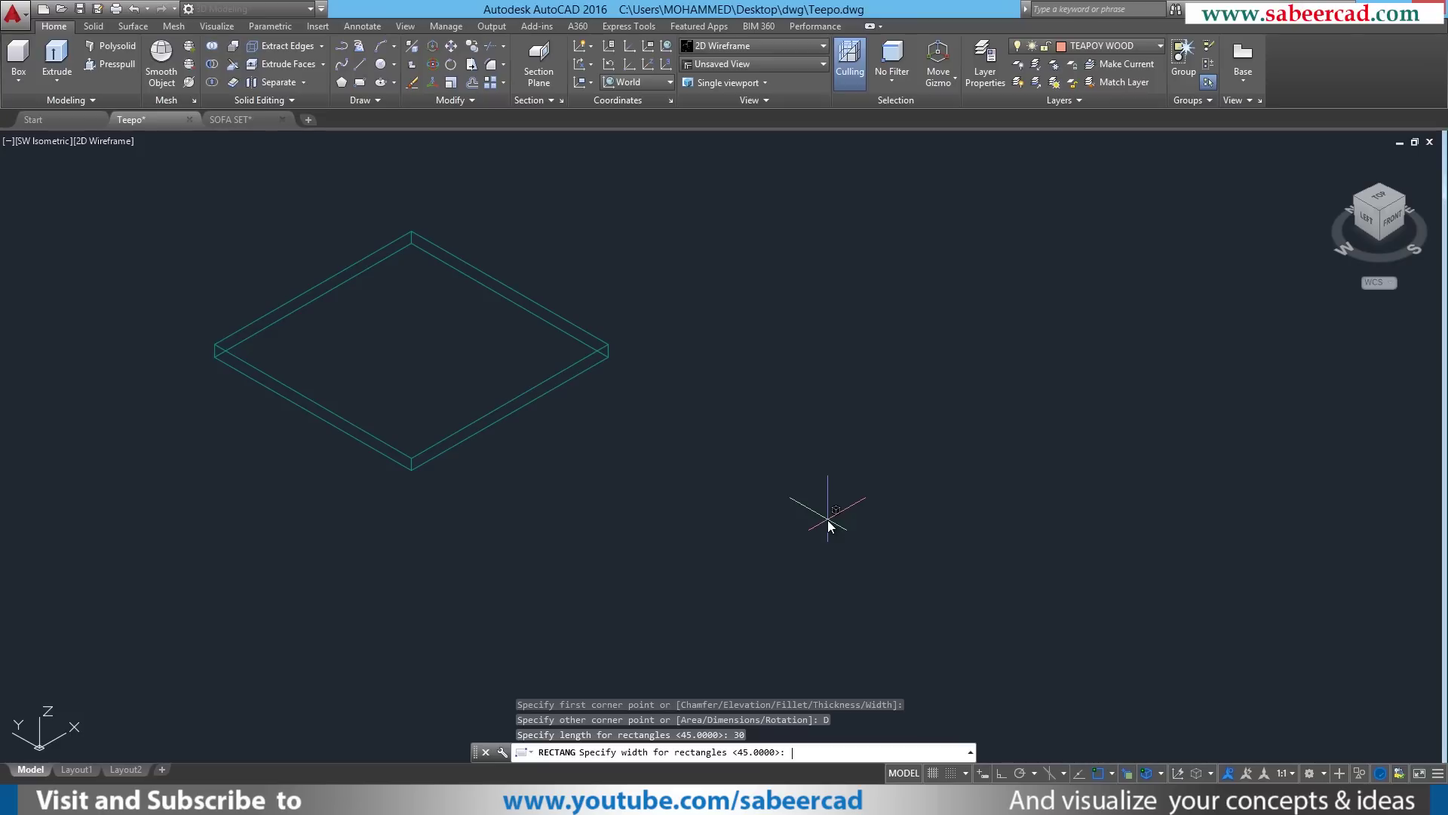
text(2.5)
key(Return)
click(824, 526)
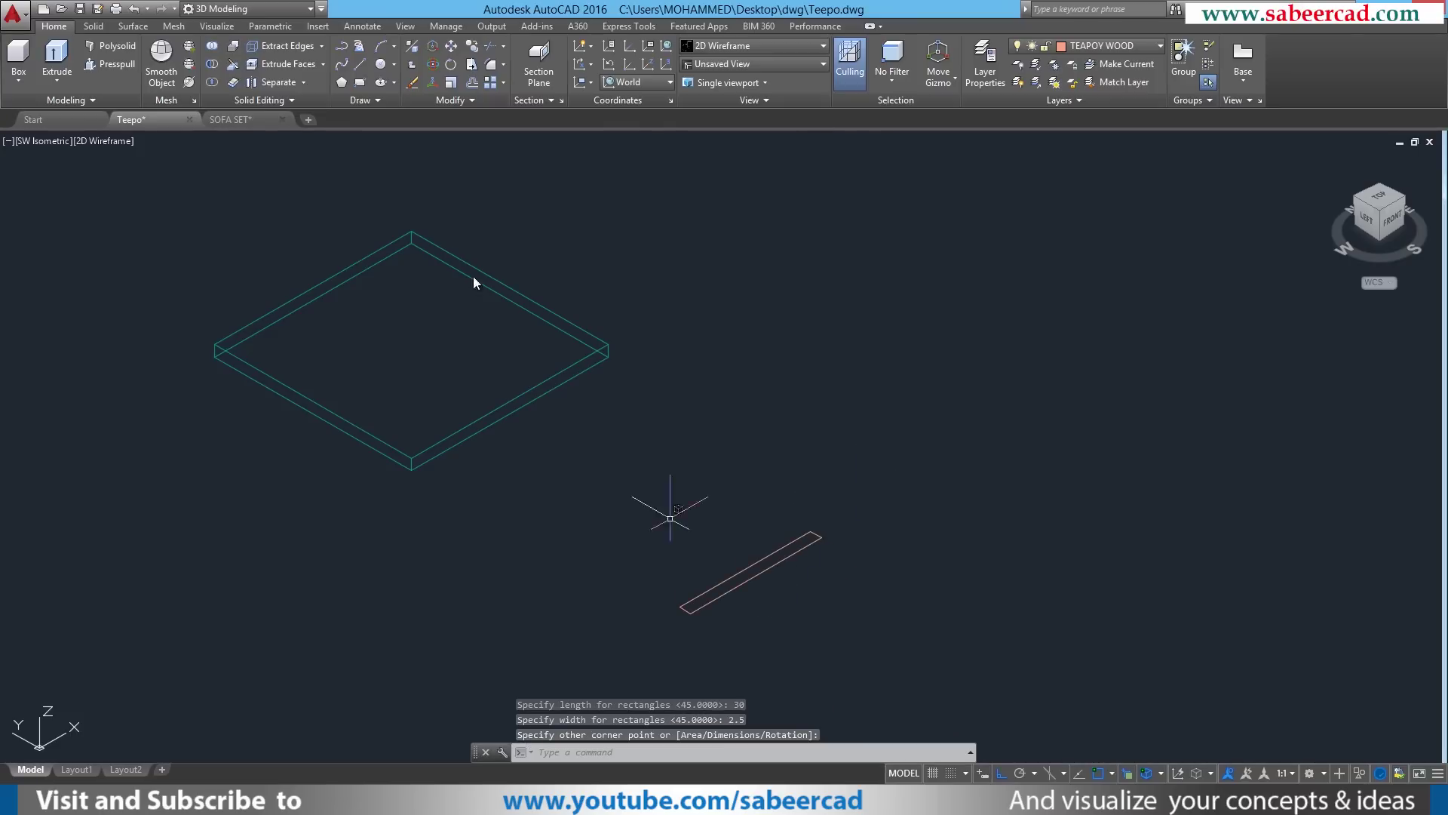
- Extrude the thin rectangle 45 units into an upright wooden panel
click(58, 80)
click(862, 491)
click(630, 620)
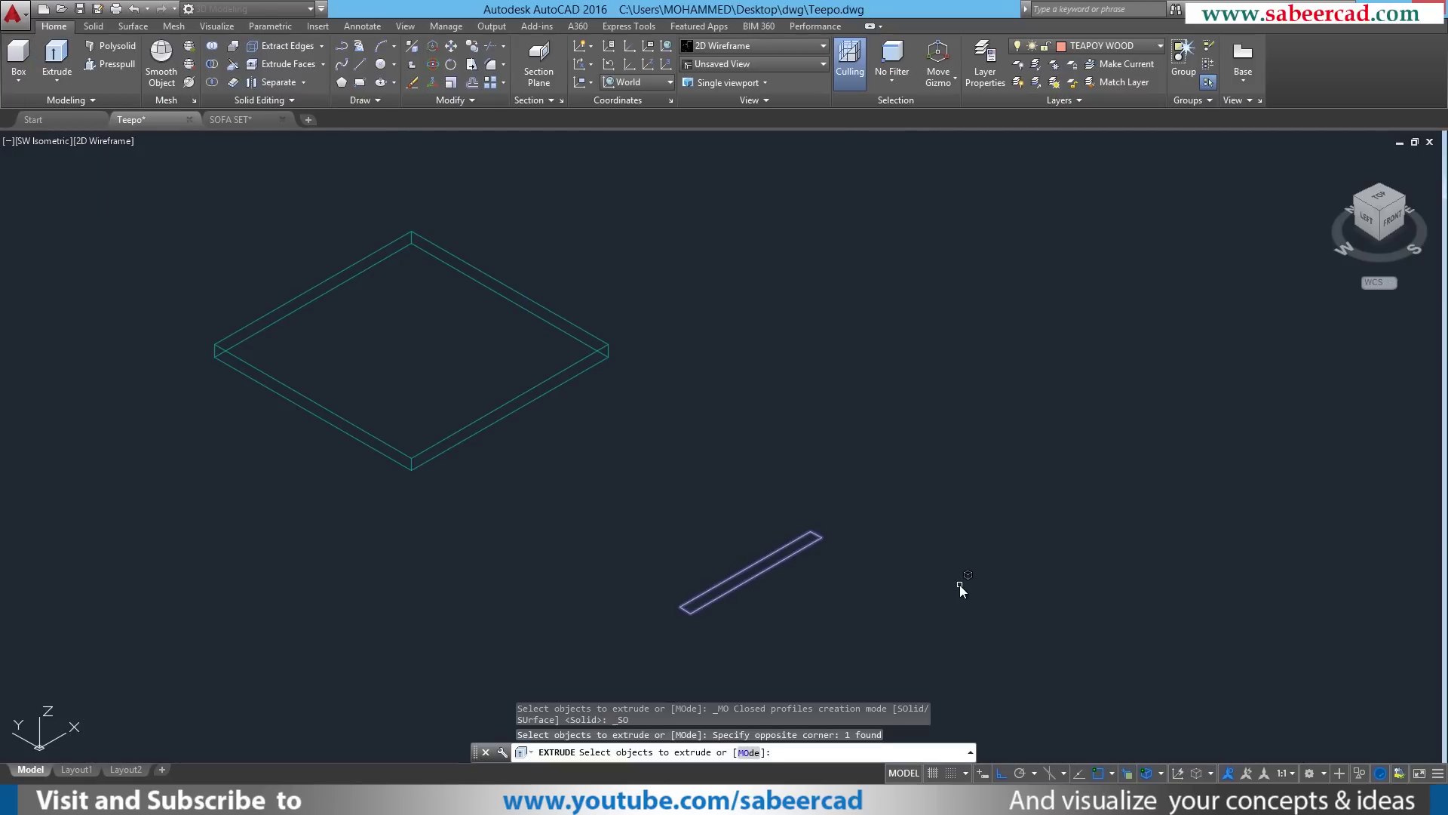
key(Return)
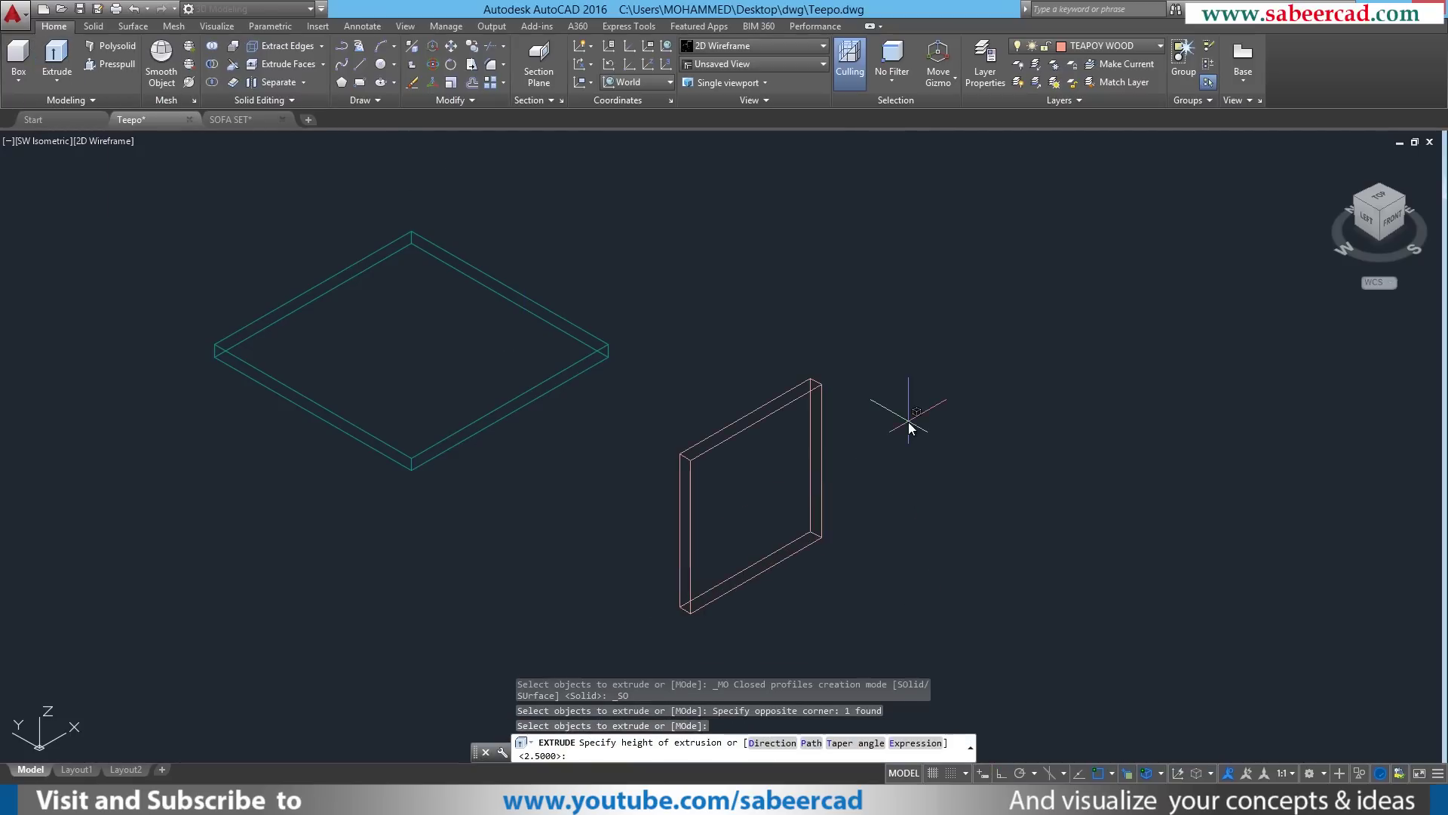
text(45)
key(Return)
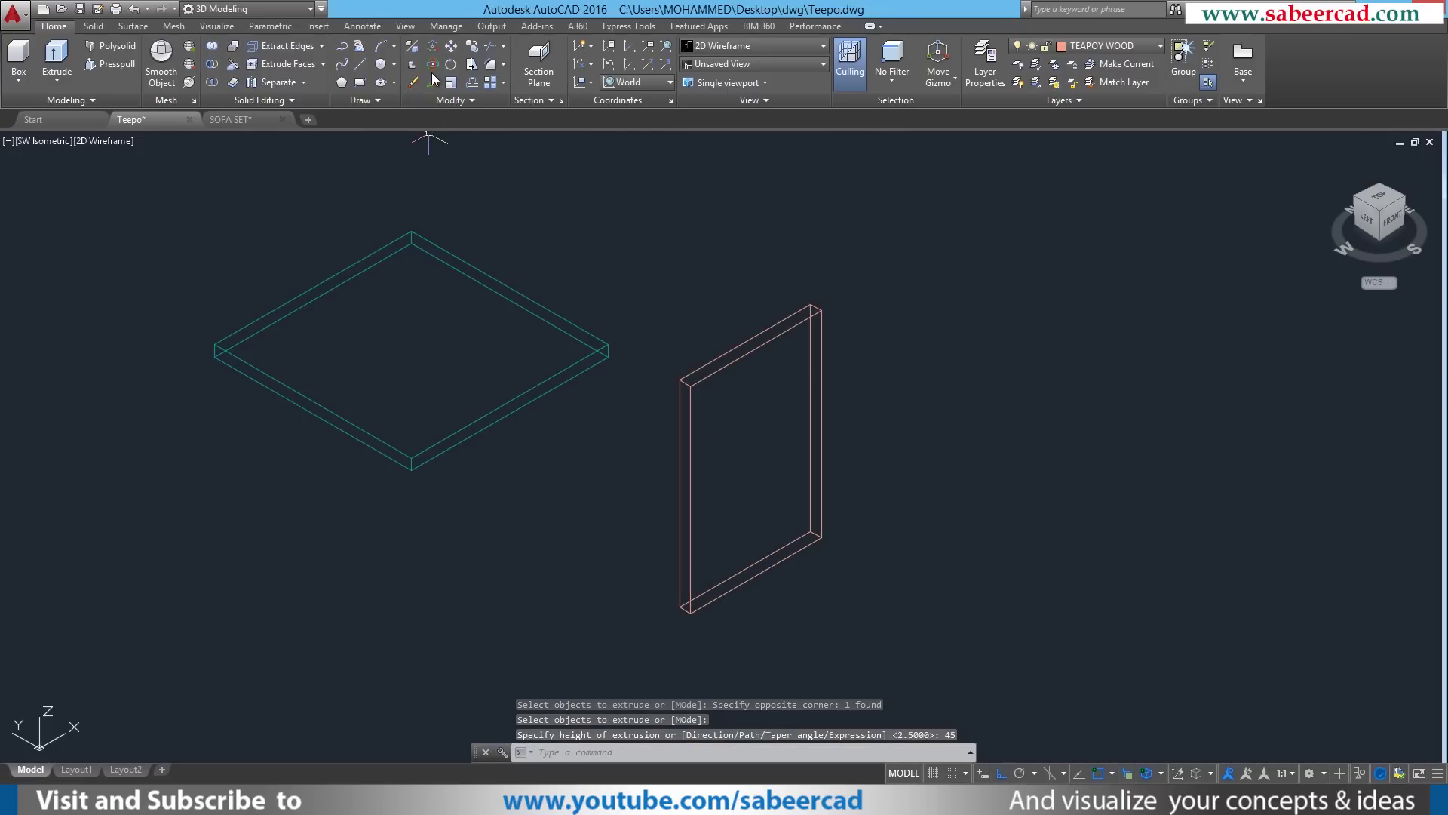
- Copy the wooden panel from its bottom corner to the same point, over the original
click(473, 47)
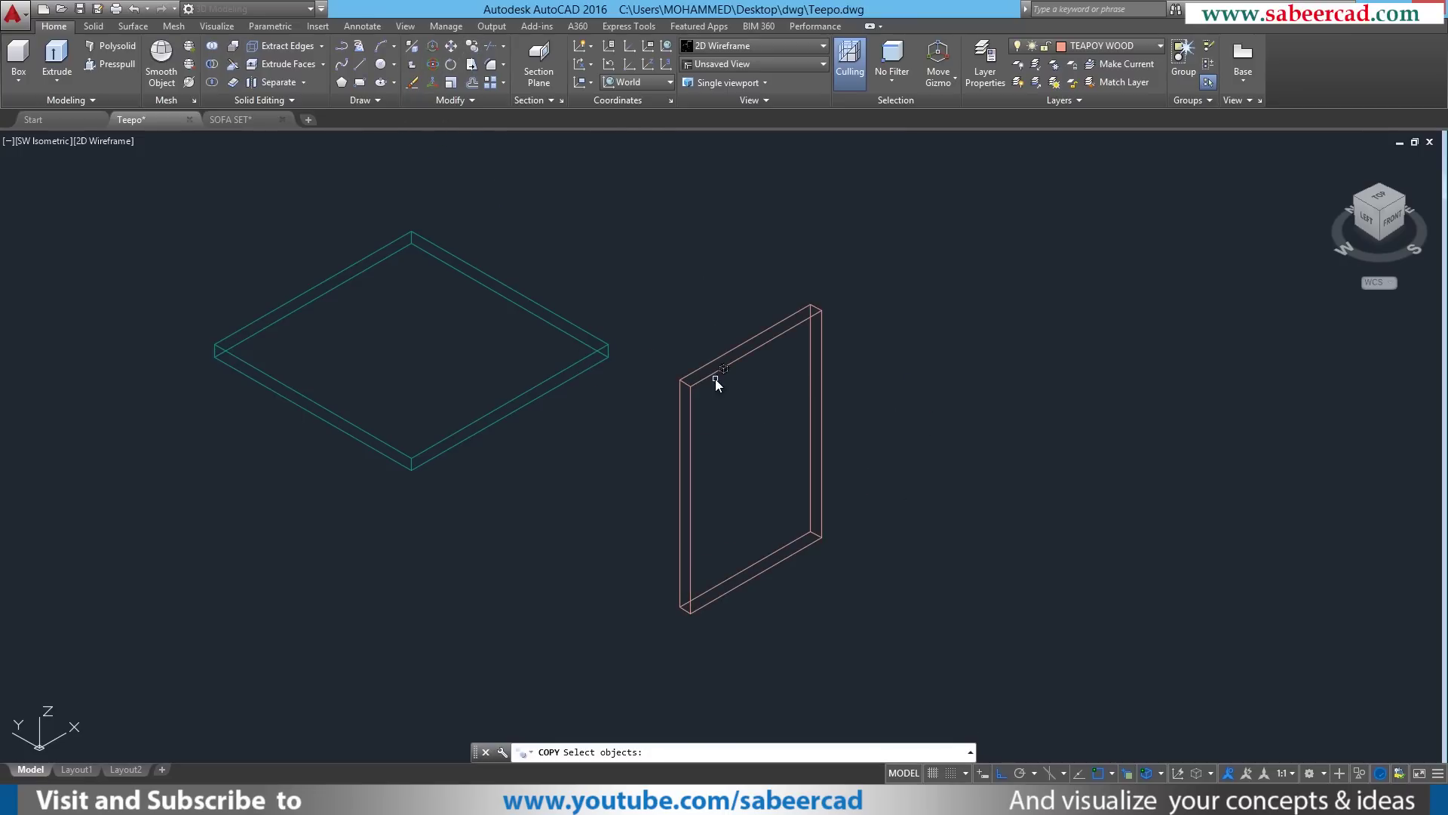
click(715, 371)
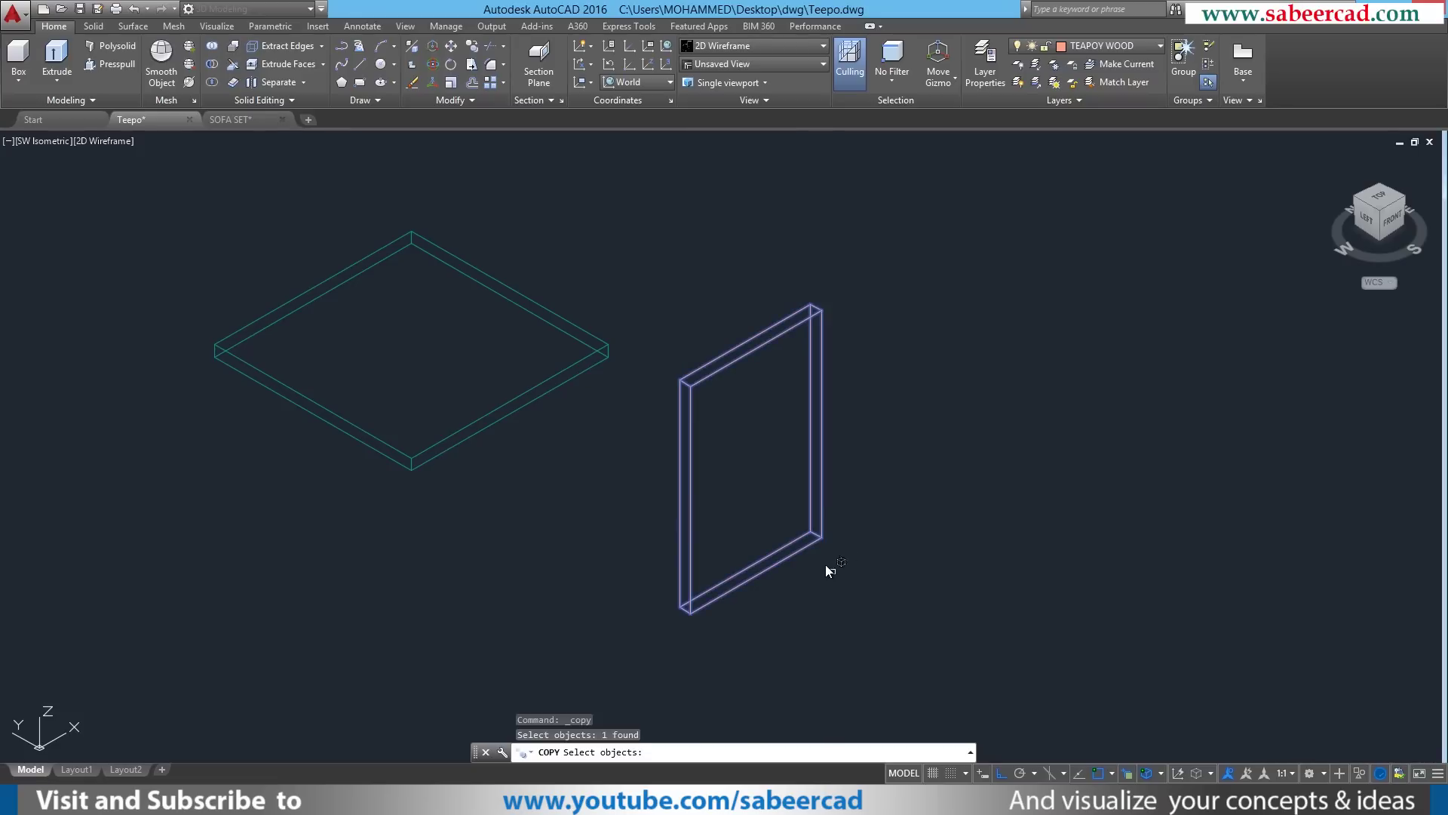
key(Return)
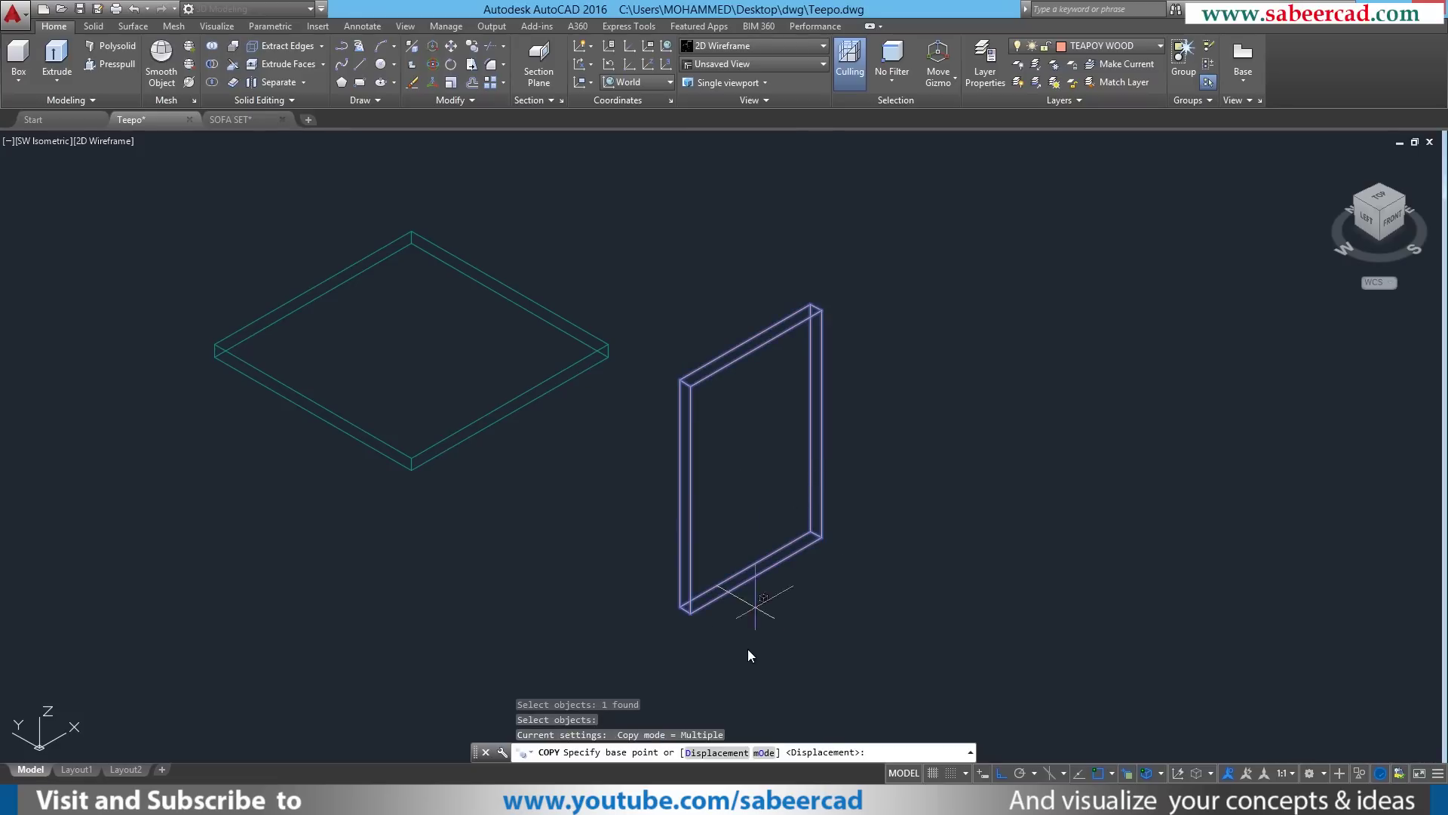
click(698, 620)
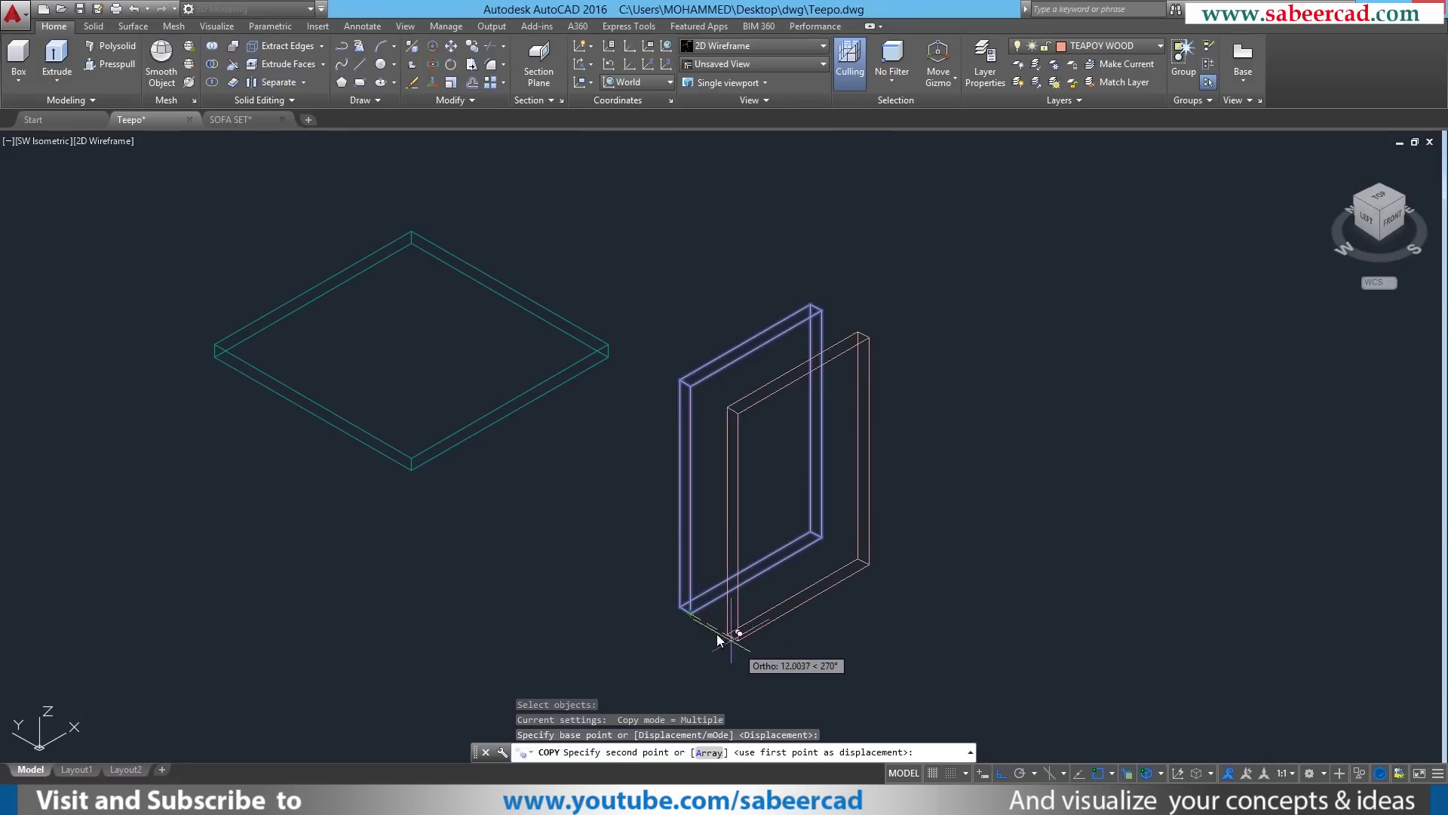
click(695, 618)
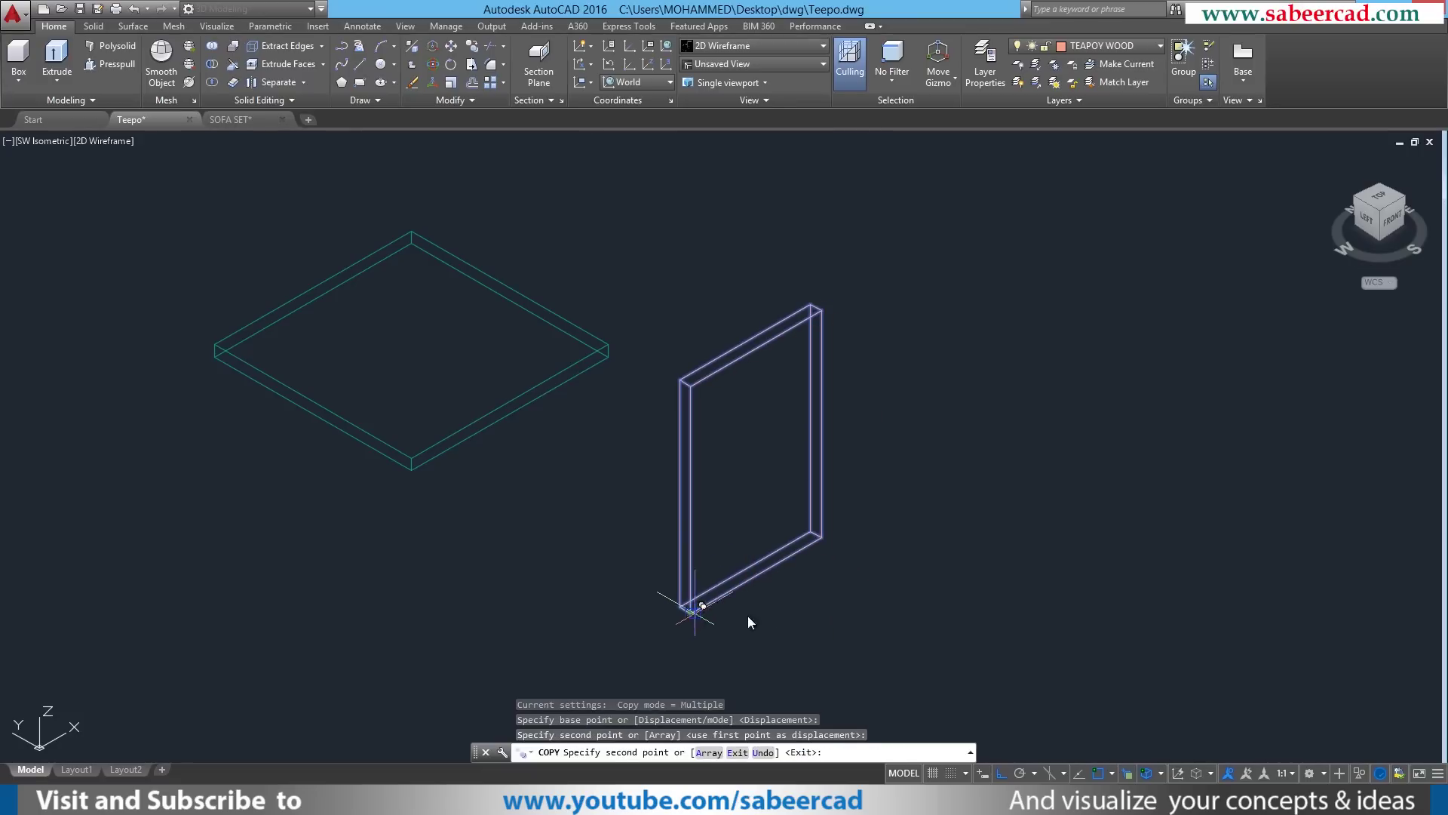
key(Return)
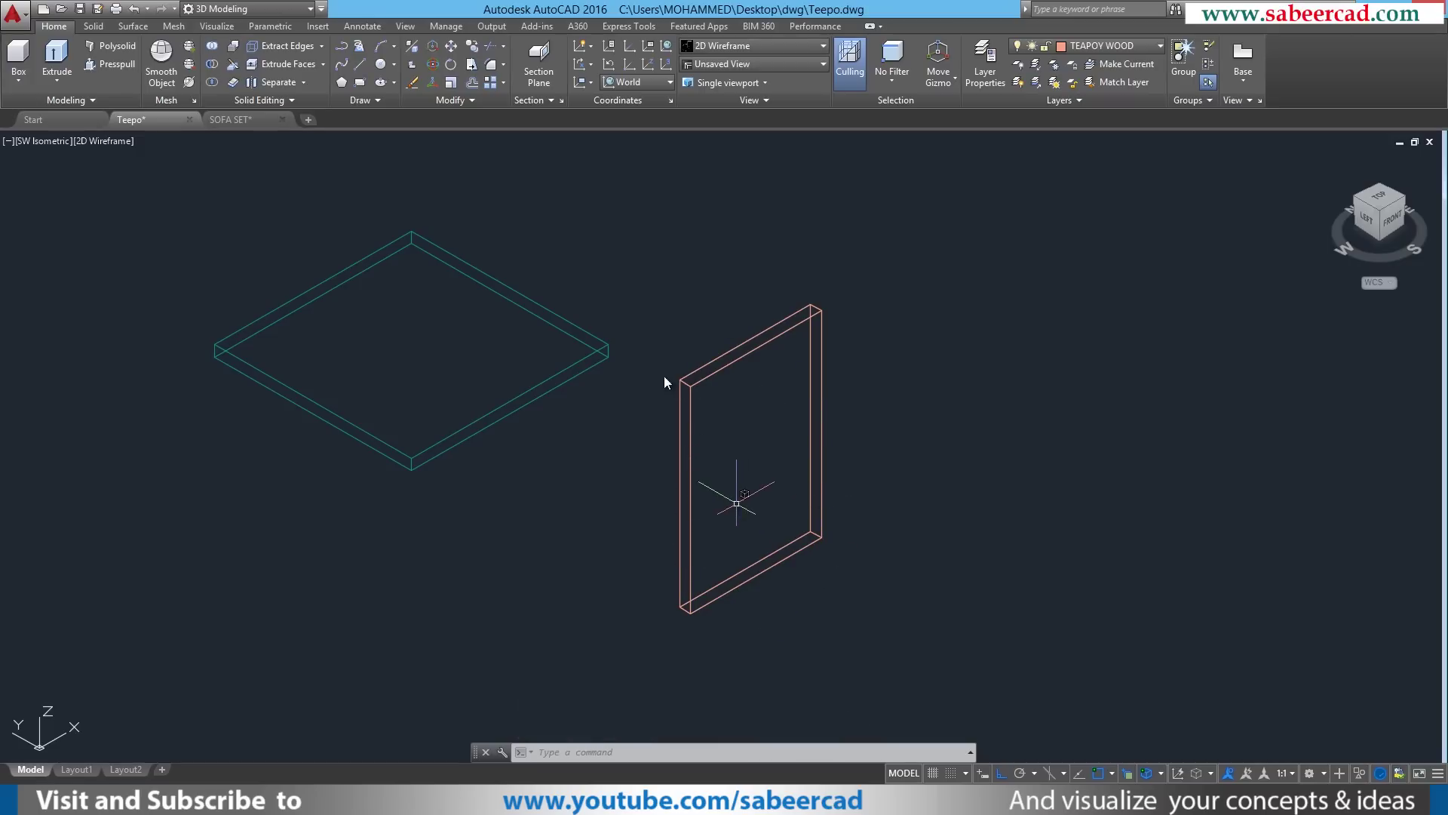
- Rotate the last-created panel 90° about its 3D centre, with object snap off
click(451, 65)
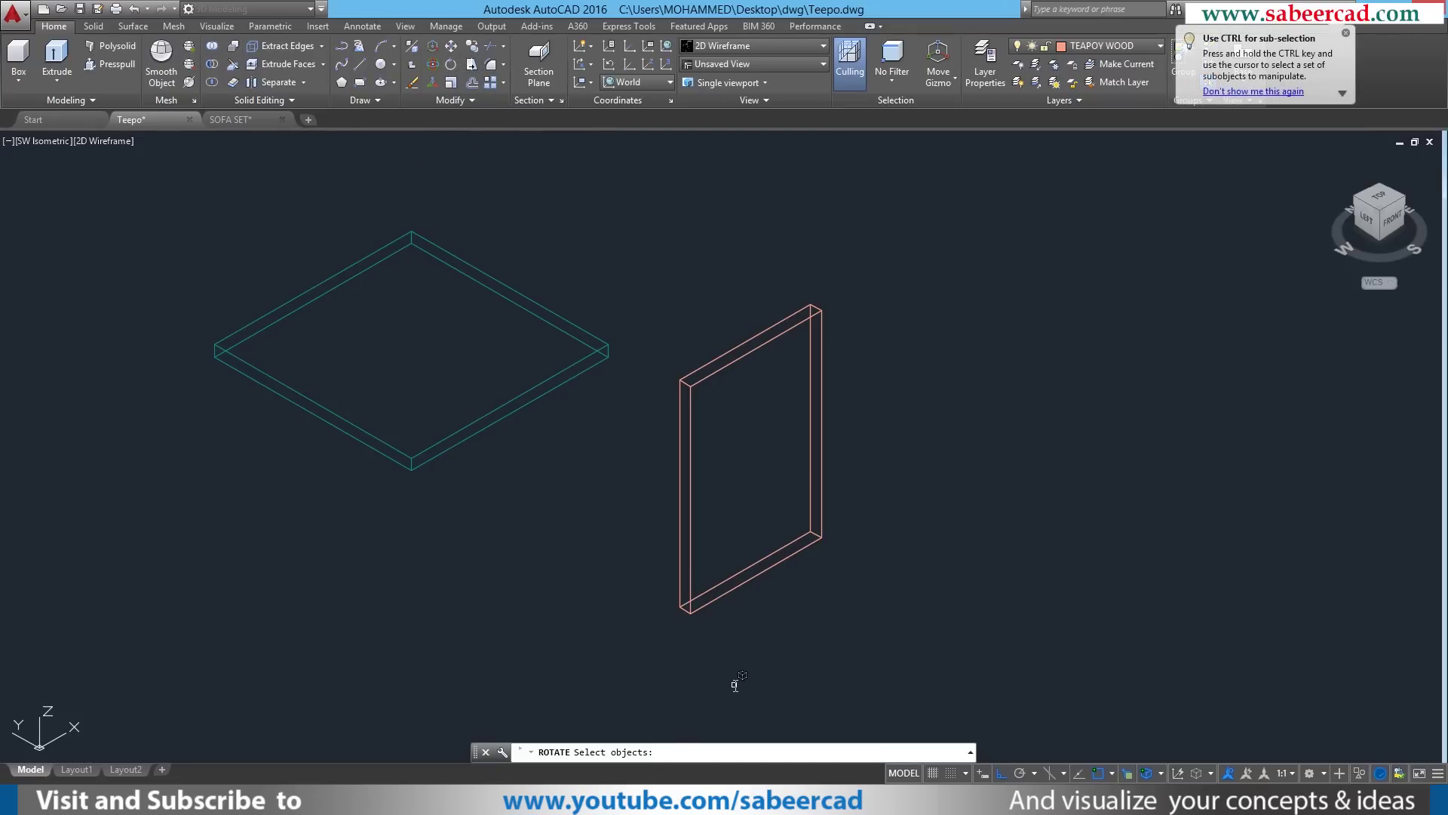
text(L)
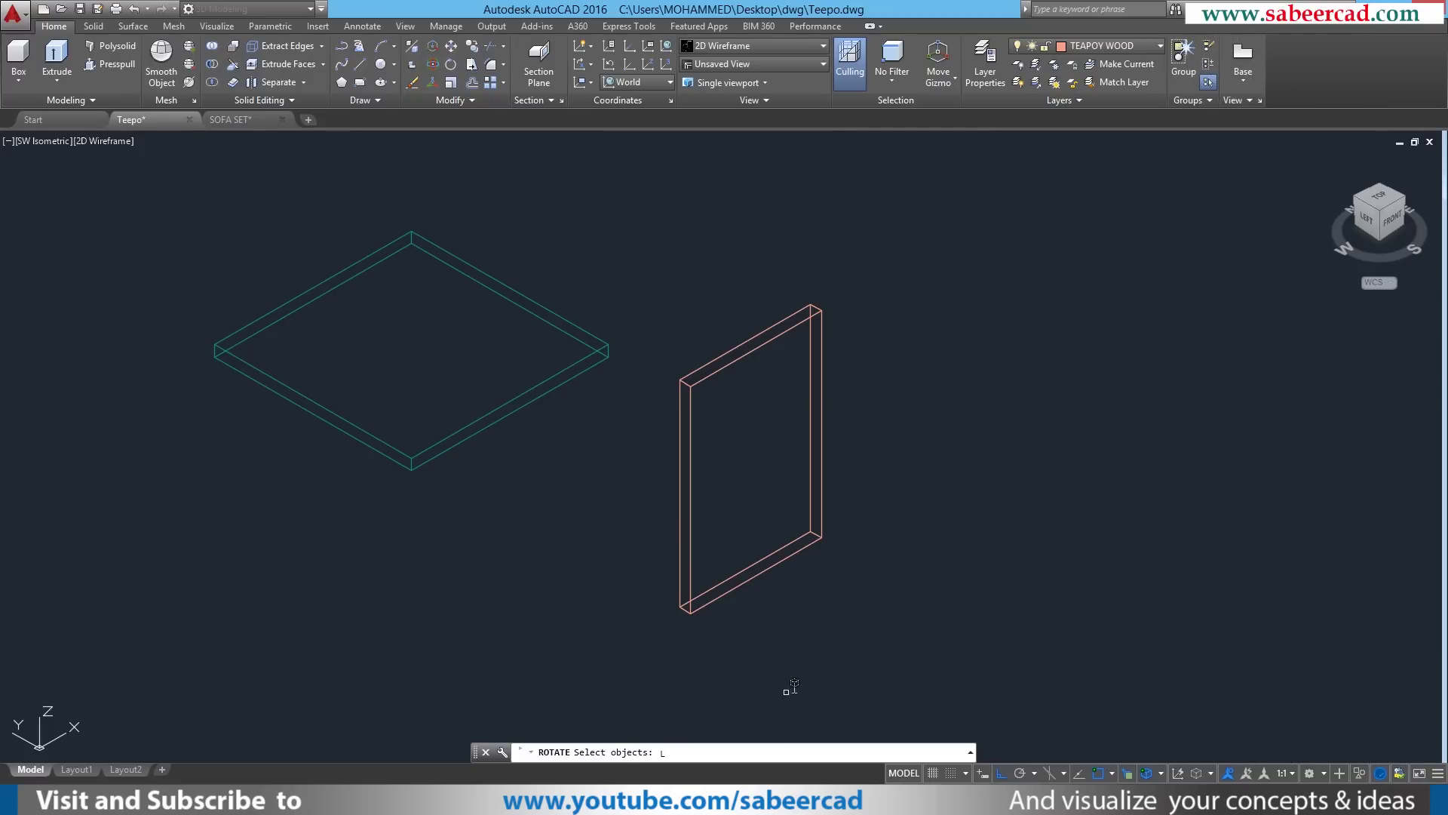
key(Return)
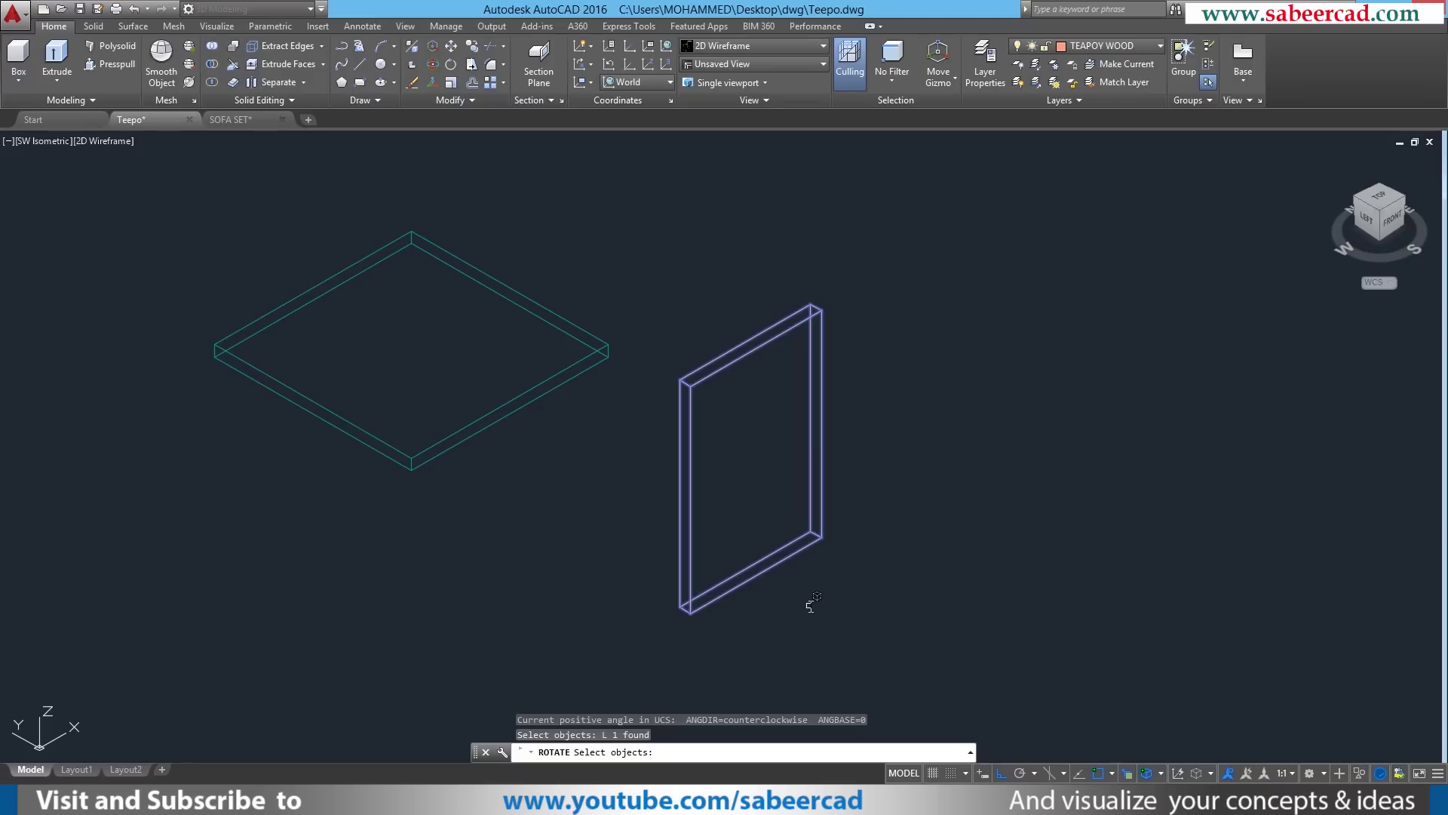
key(Return)
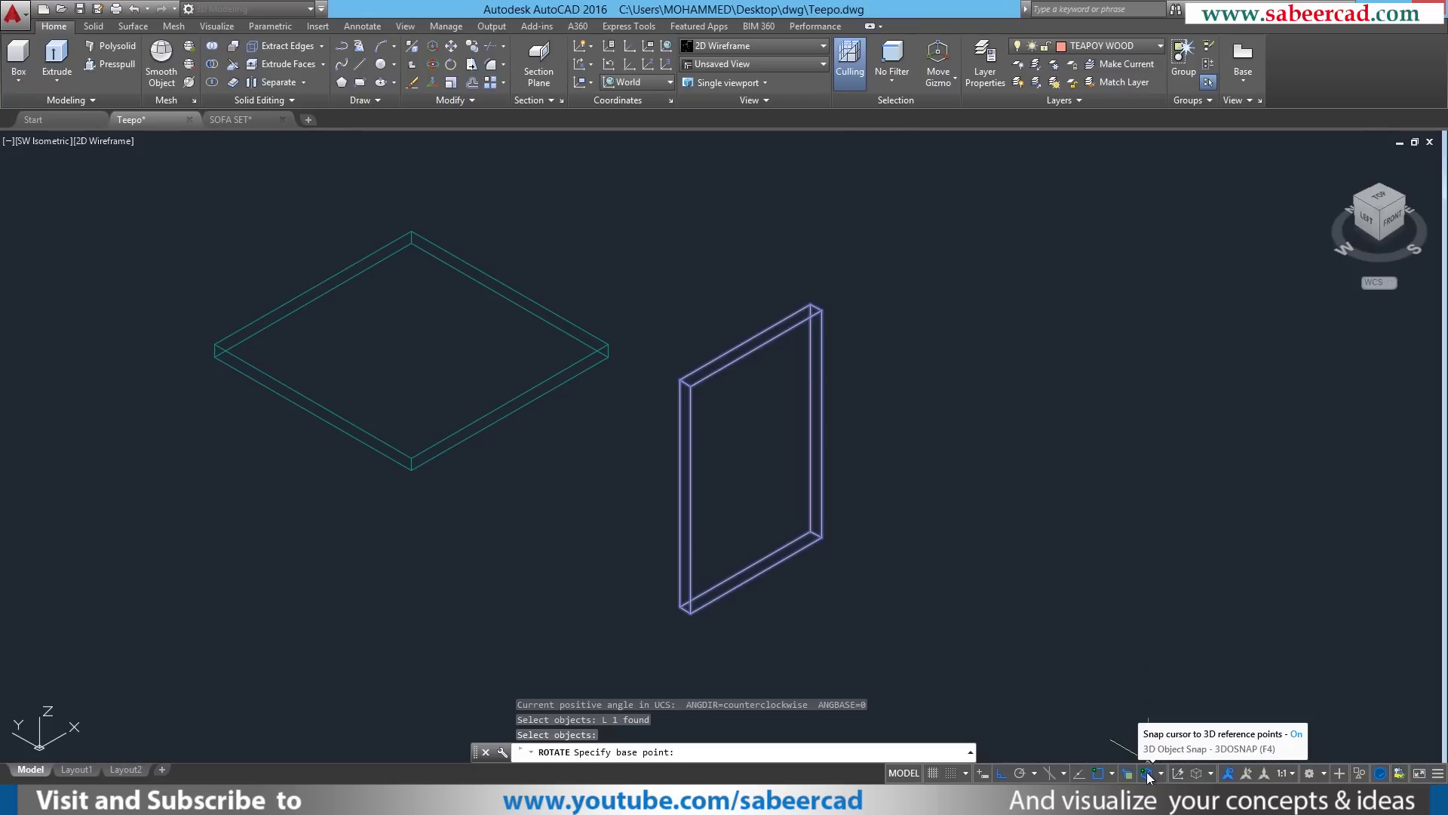
click(1439, 774)
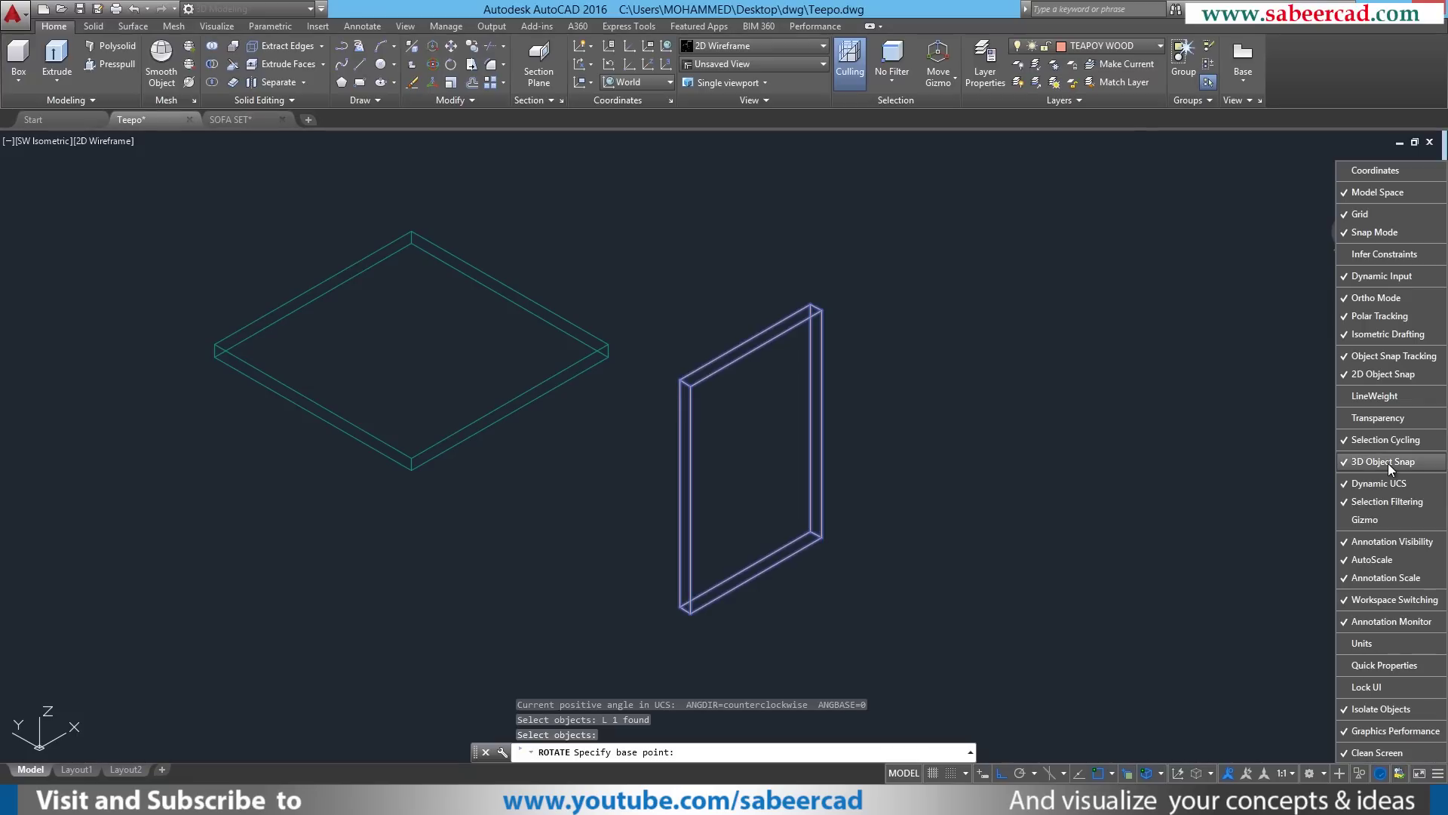
key(Escape)
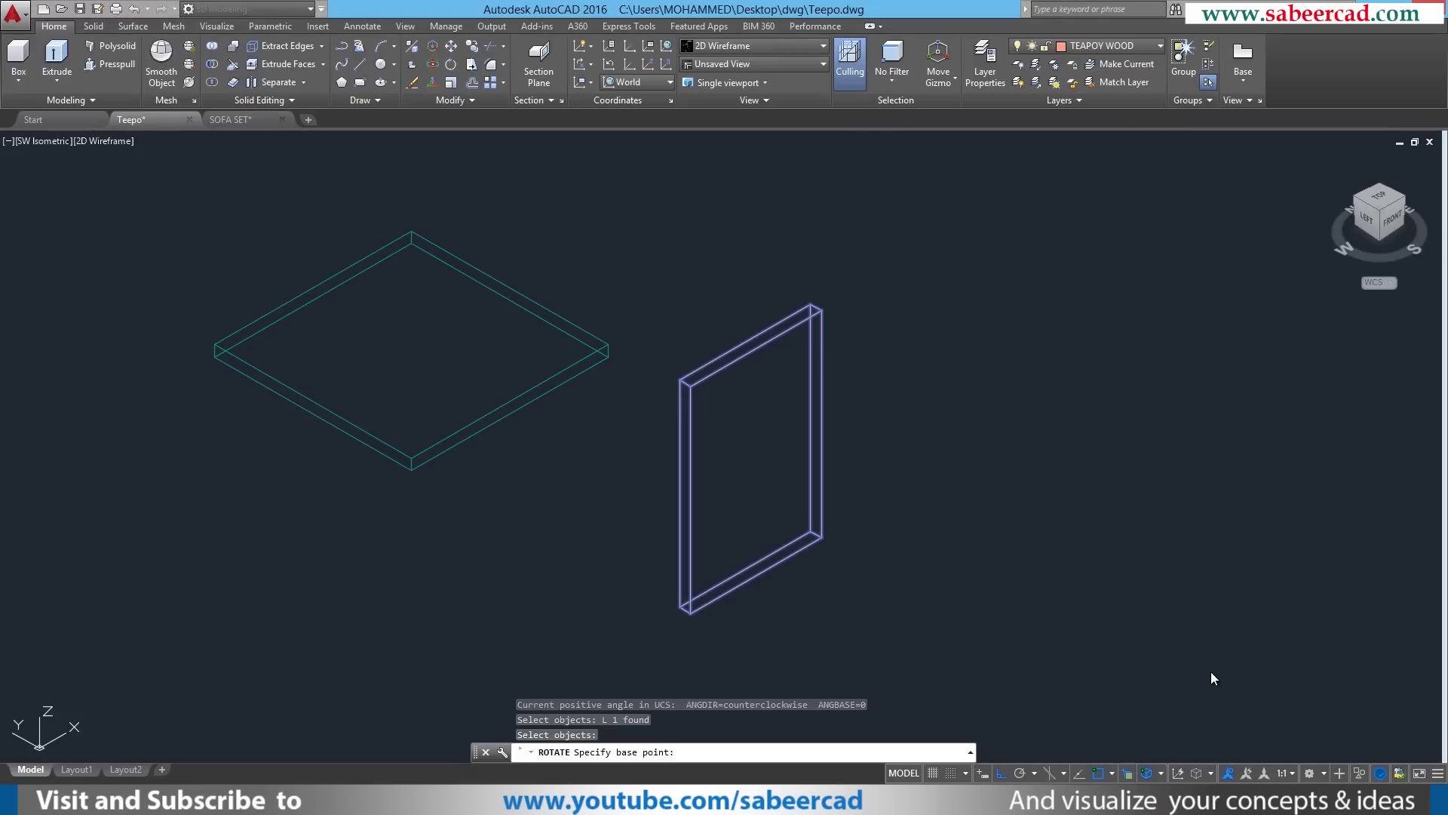
click(1099, 774)
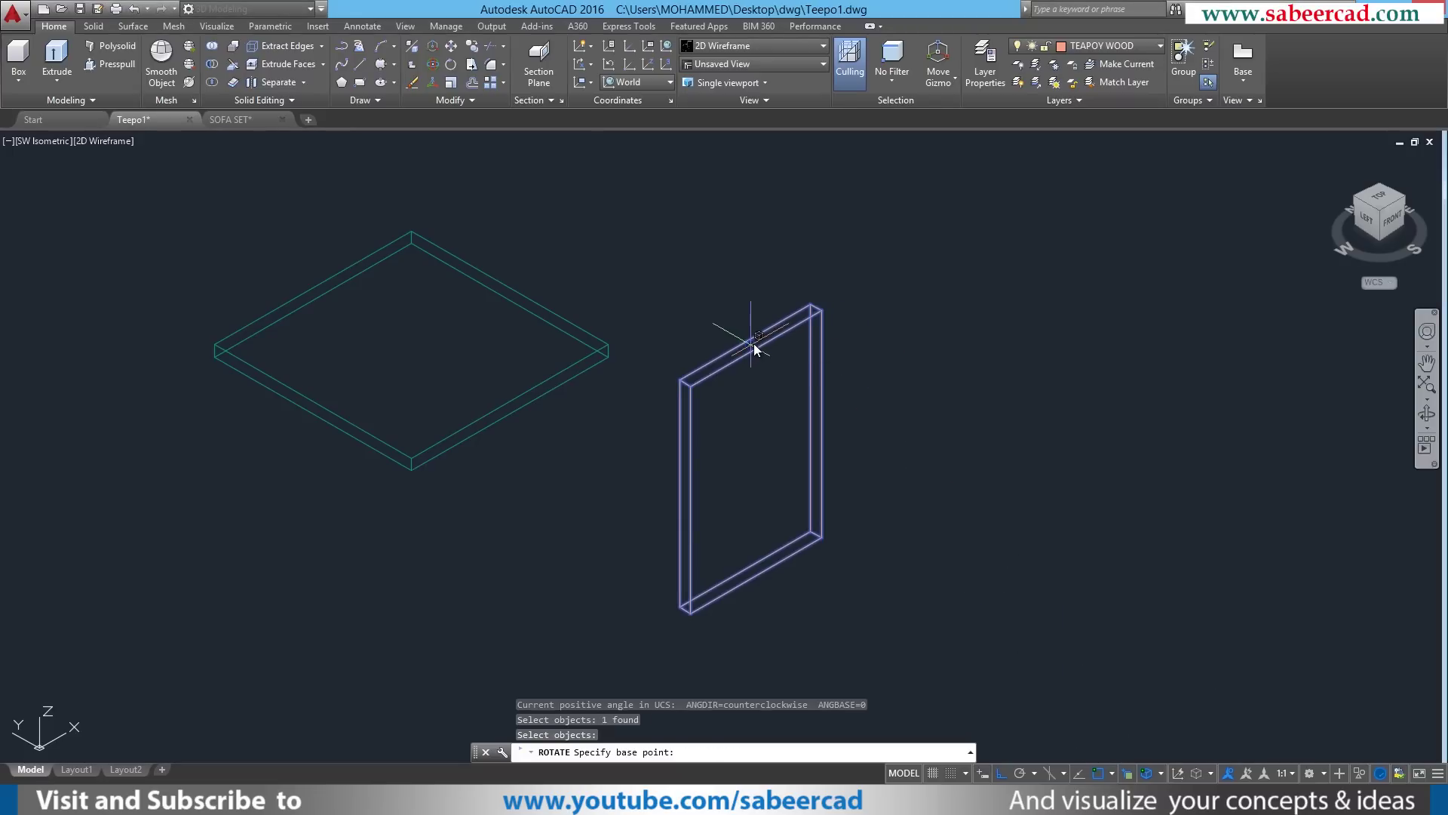
scroll(753, 343, up, 4)
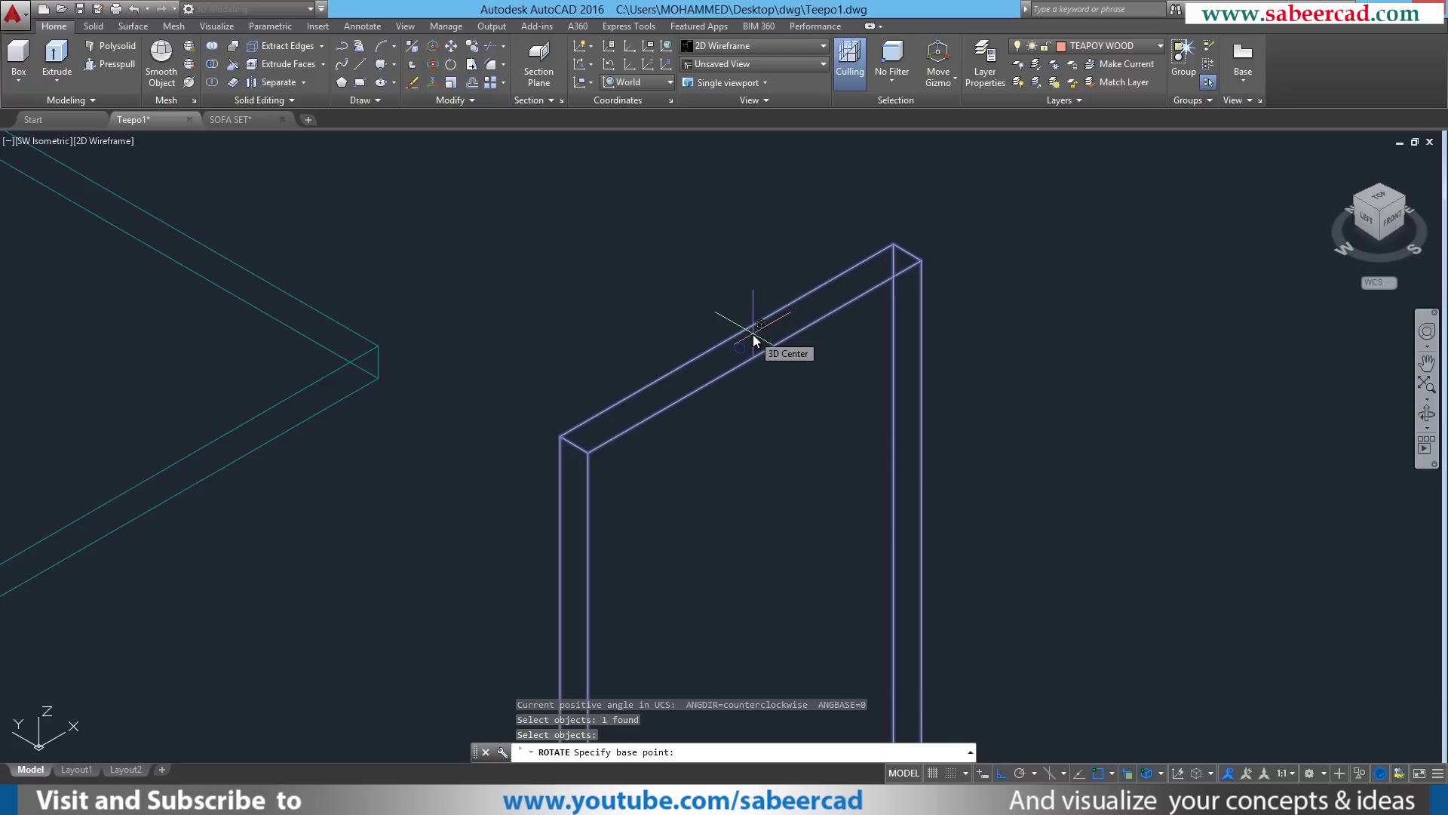
click(752, 334)
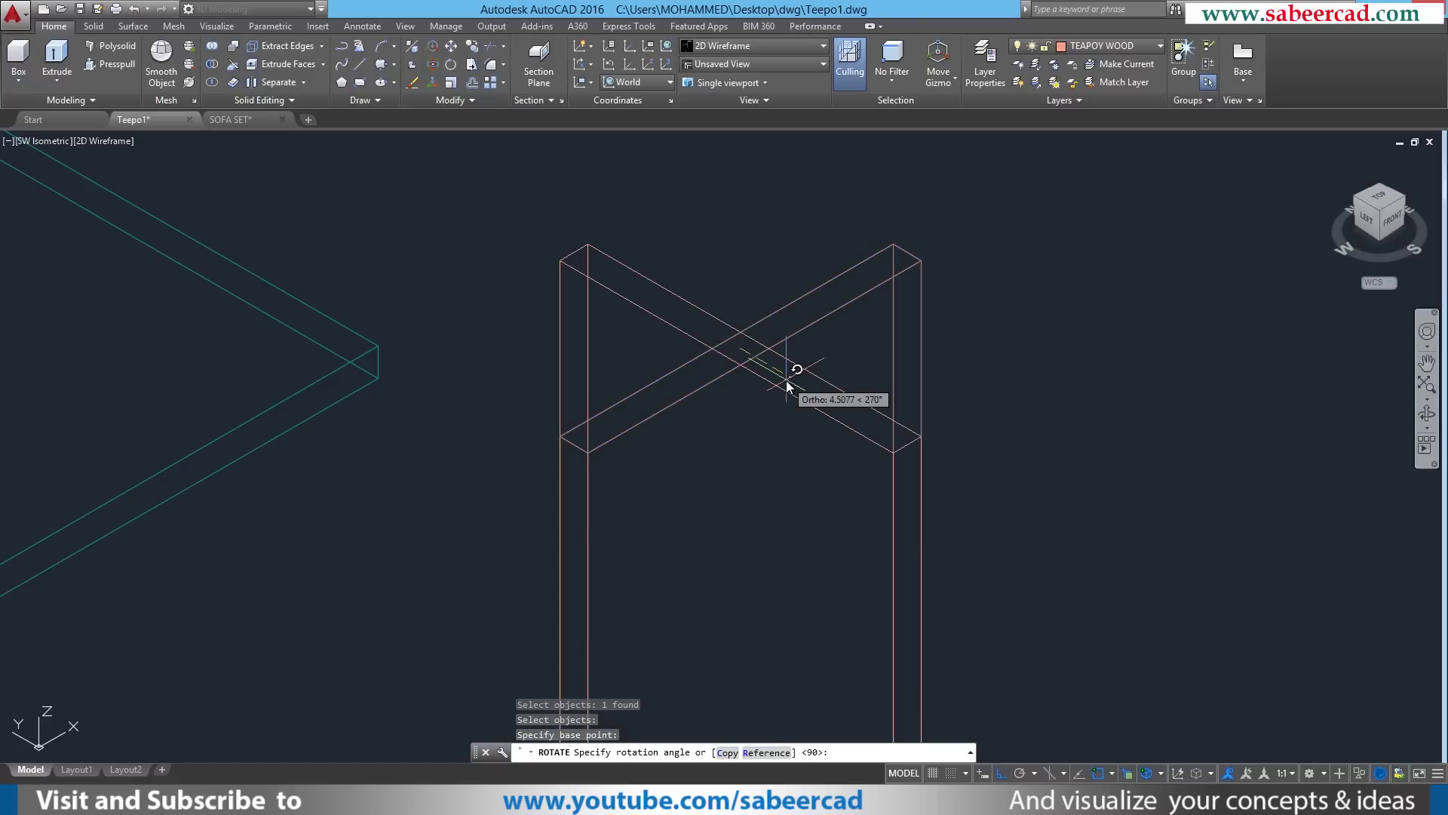
scroll(786, 380, down, 3)
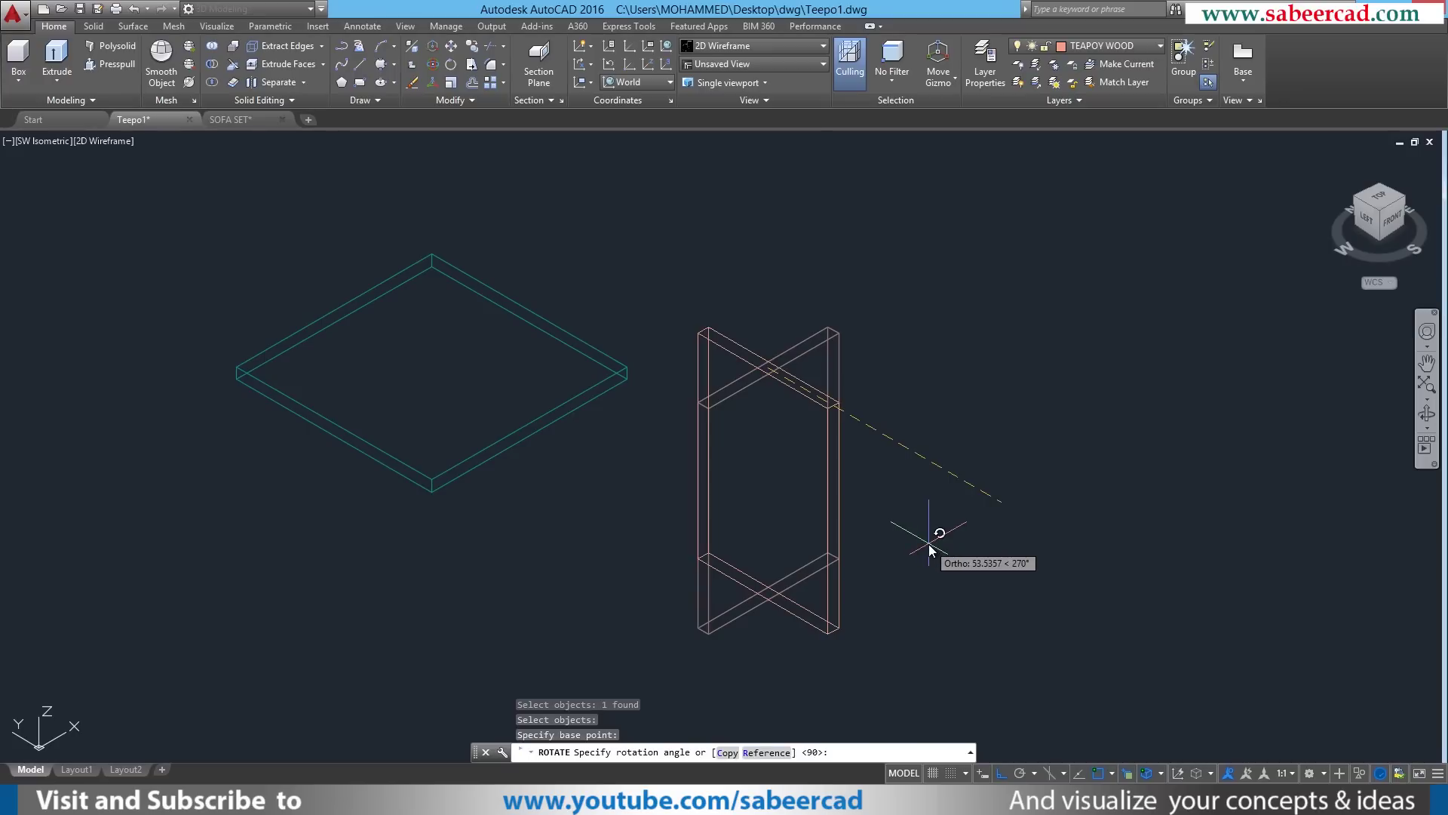
text(90)
key(Return)
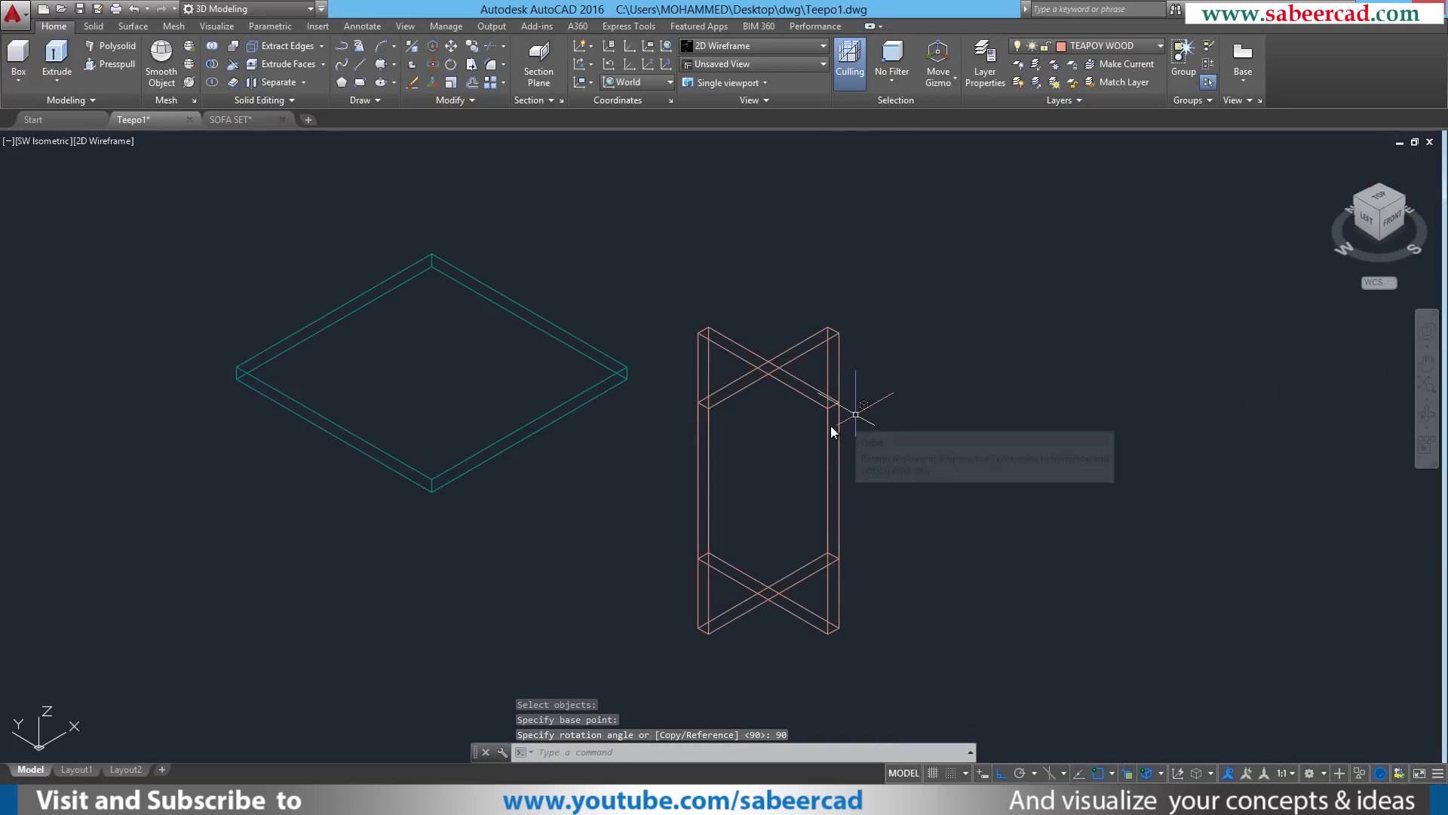
- Union the two crossed panels into one leg solid
click(212, 45)
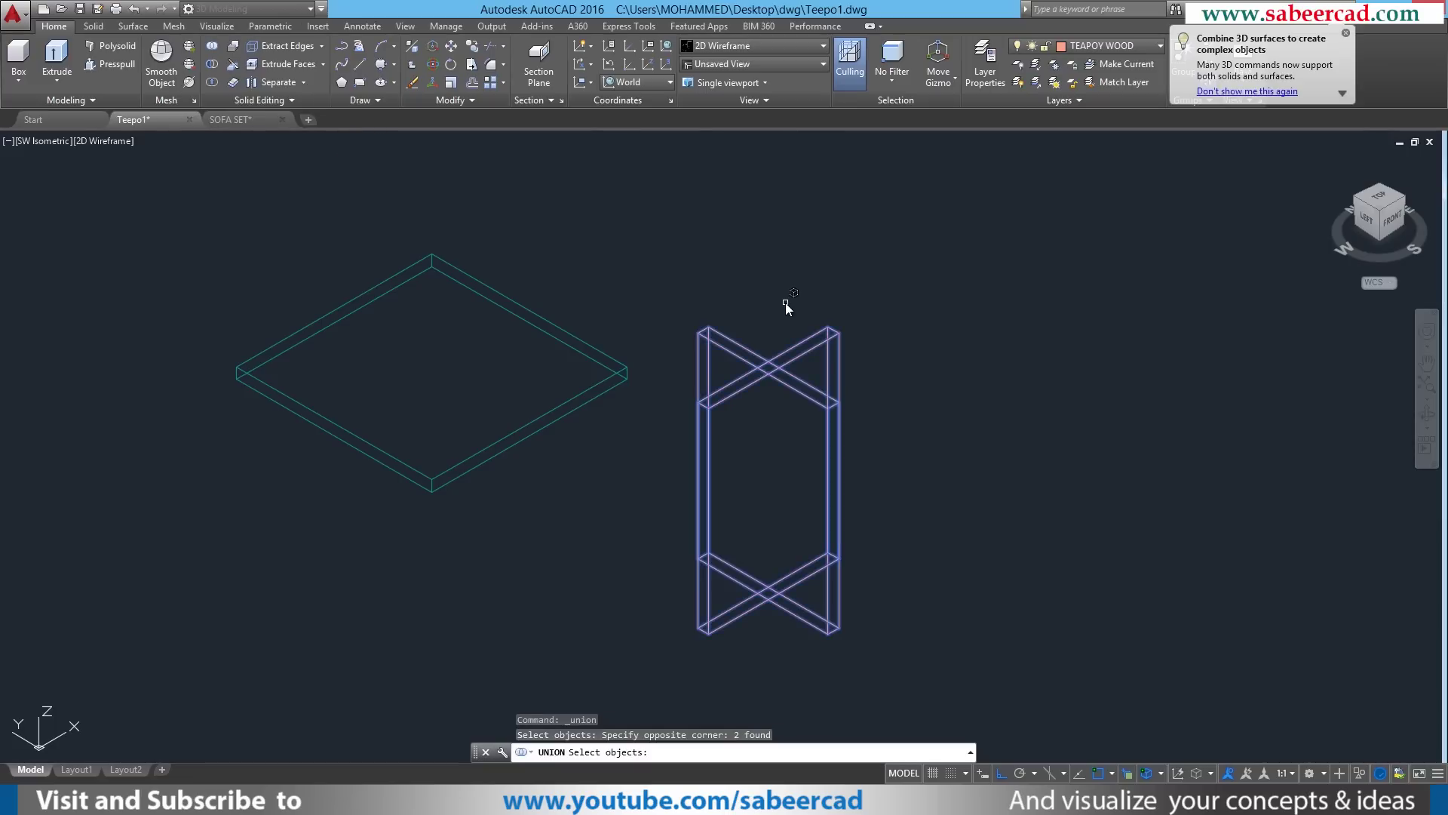
click(786, 301)
click(750, 392)
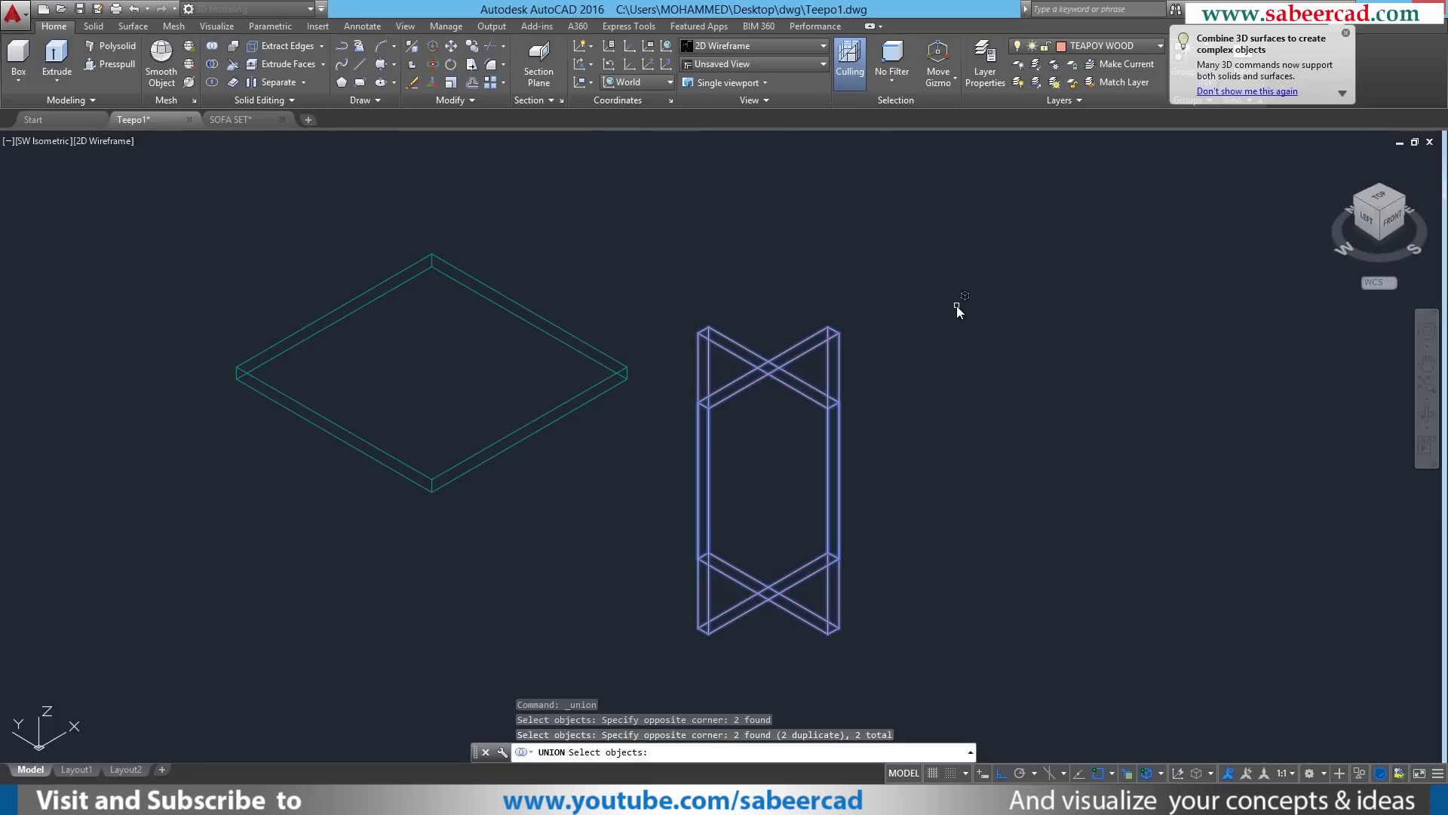
key(Return)
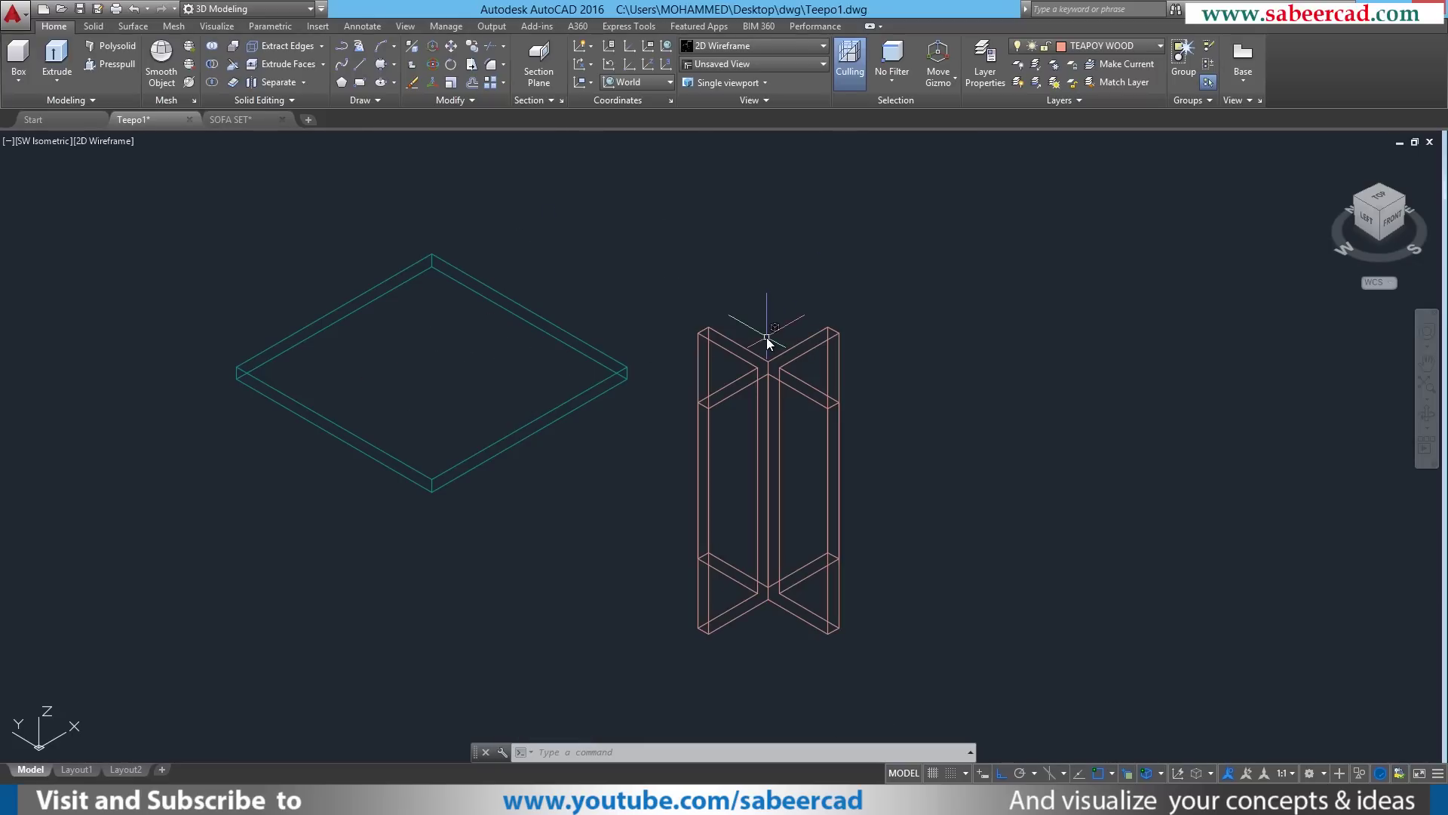
key(Escape)
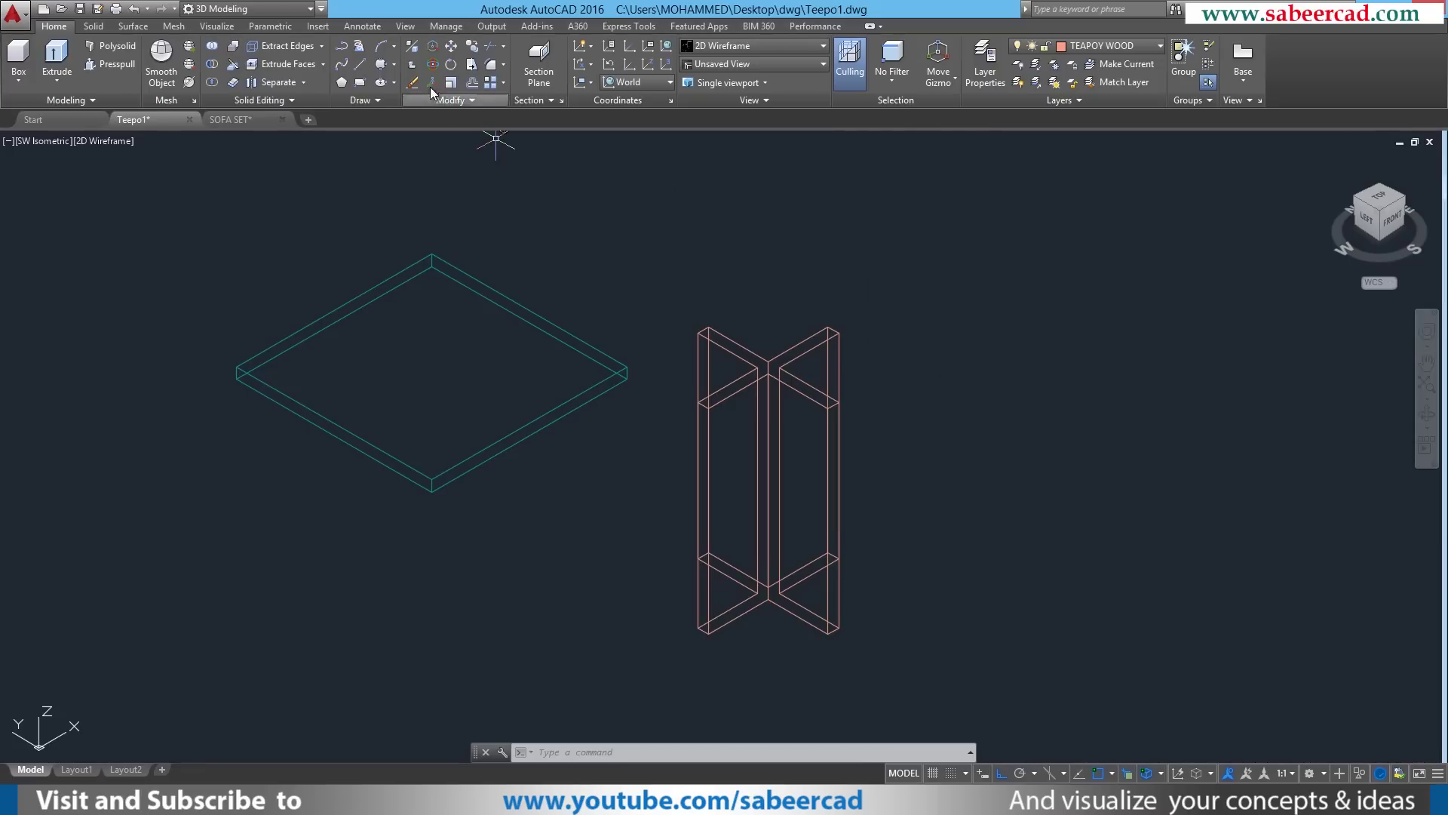
- Move the tabletop slab, setting its base point with .X and .YZ point filters
click(450, 46)
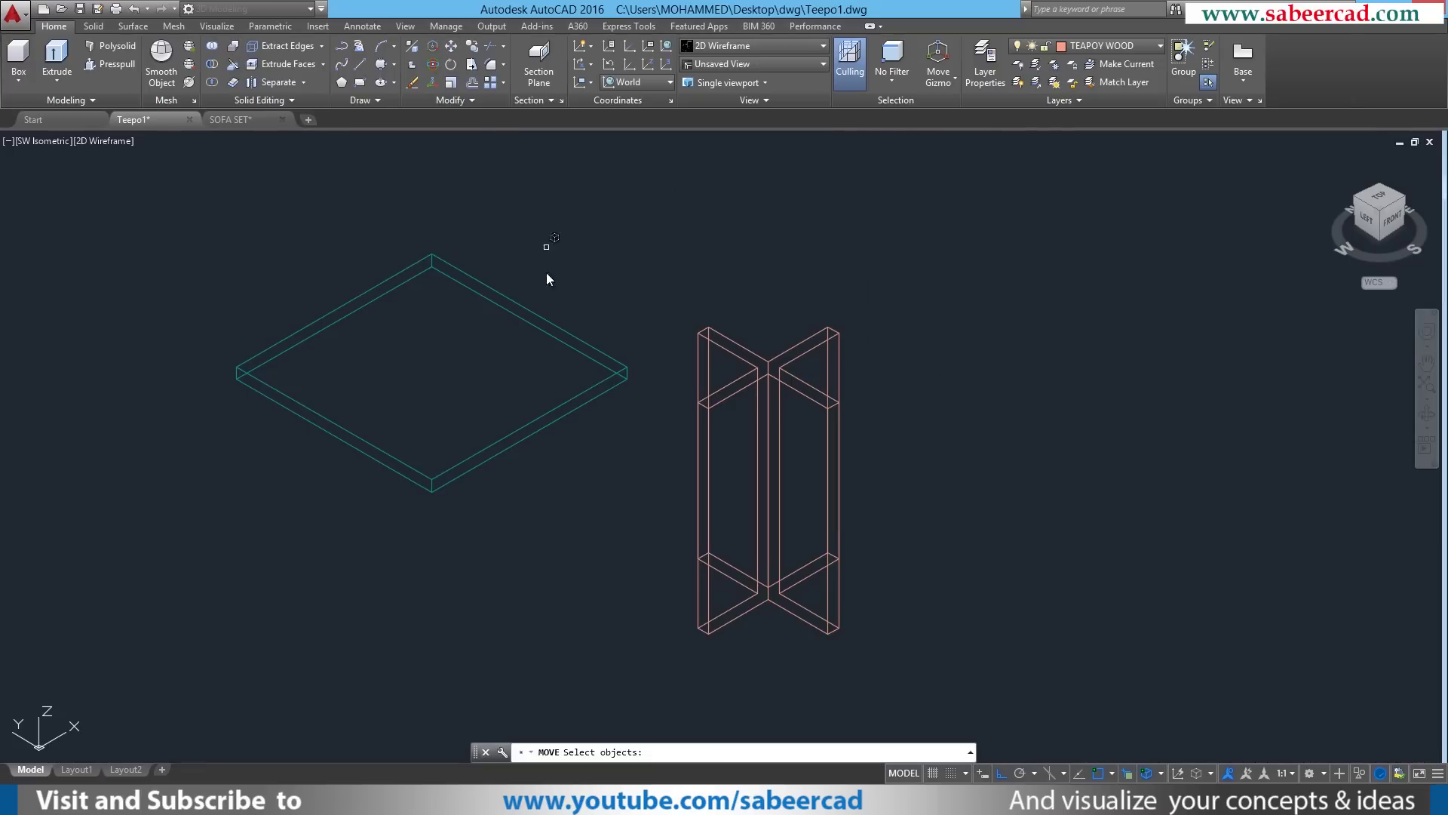
click(563, 330)
key(Return)
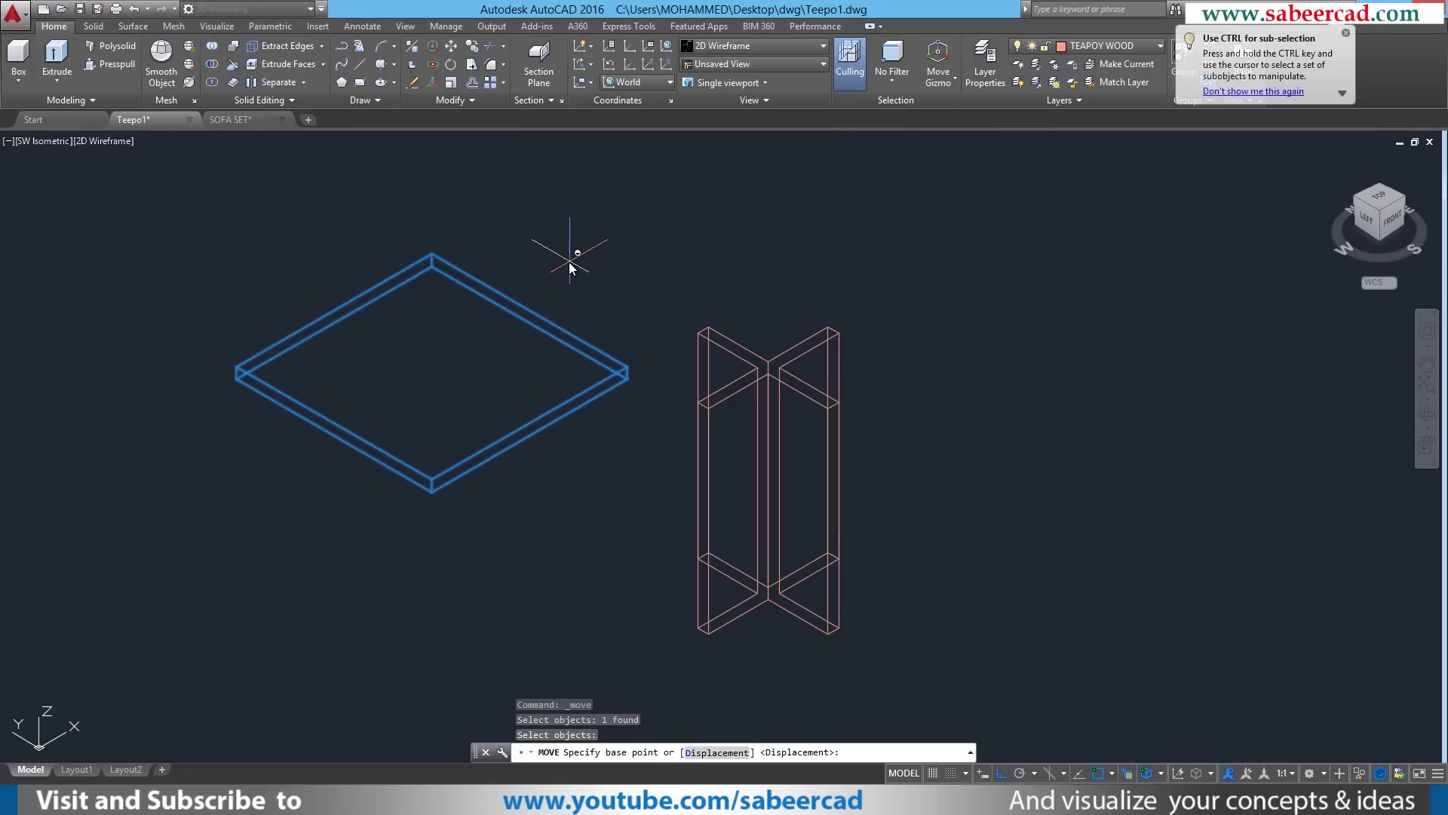
key(F8)
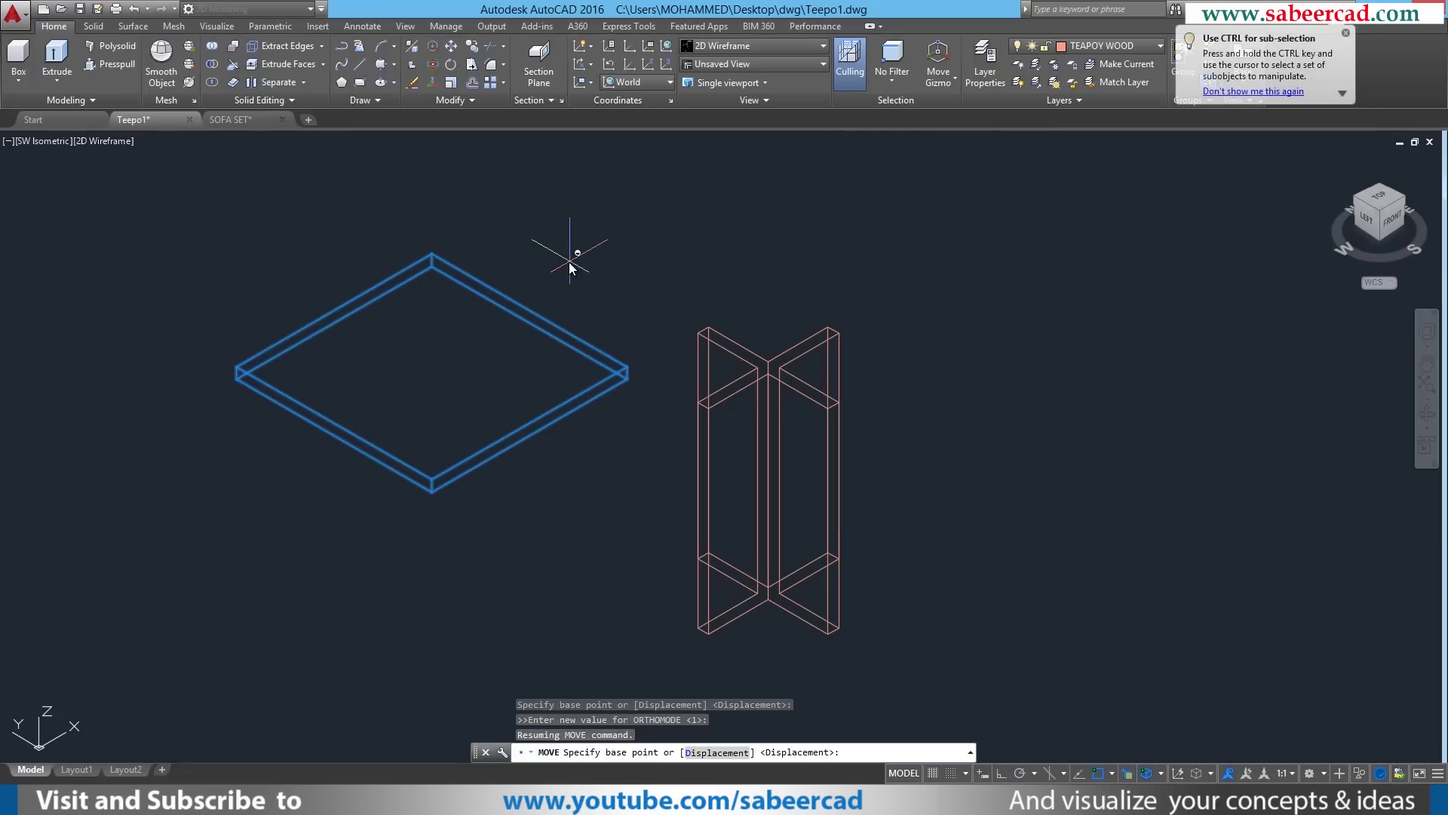
shift+right_click(542, 234)
mouse_move(635, 296)
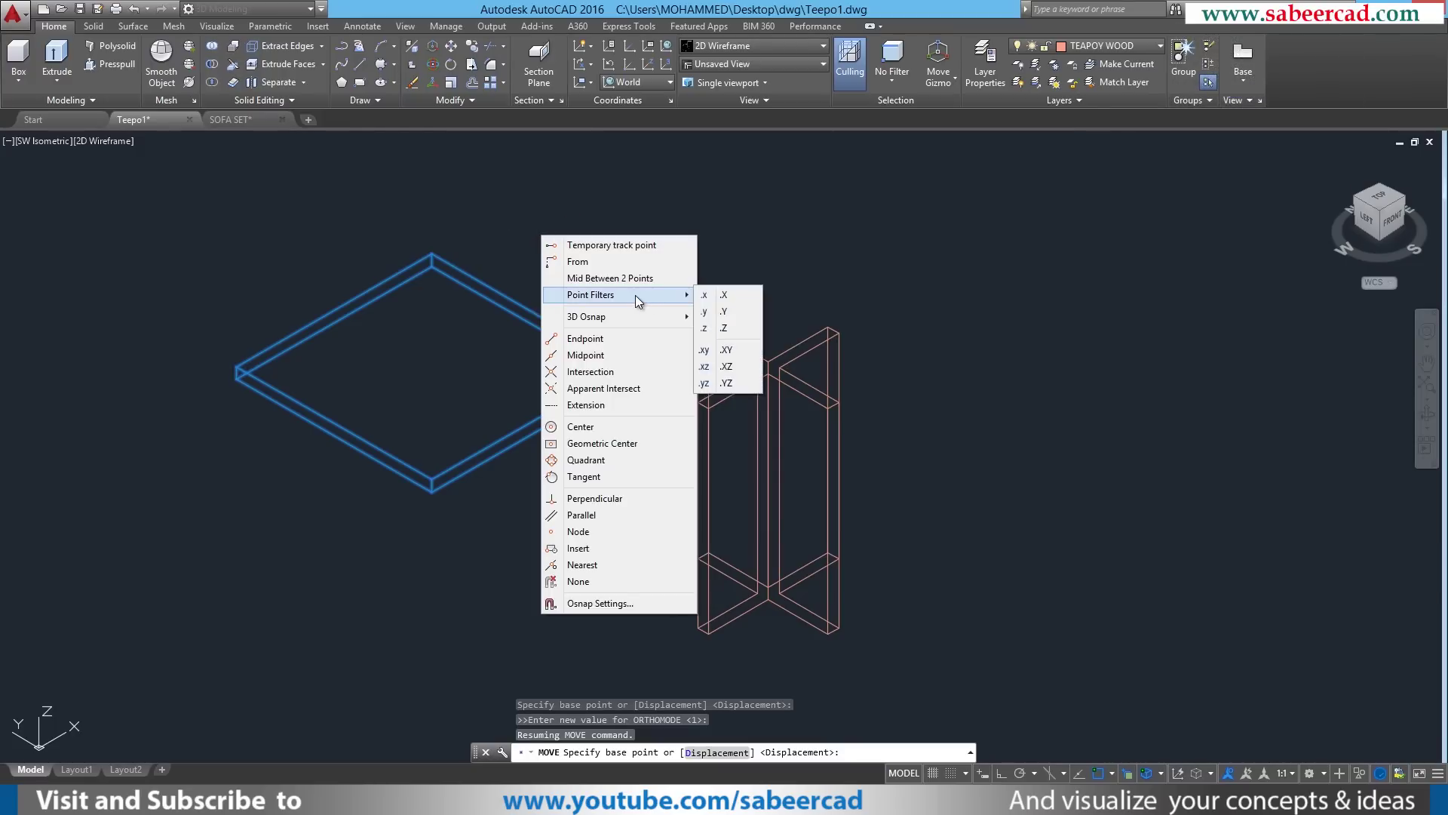
click(720, 295)
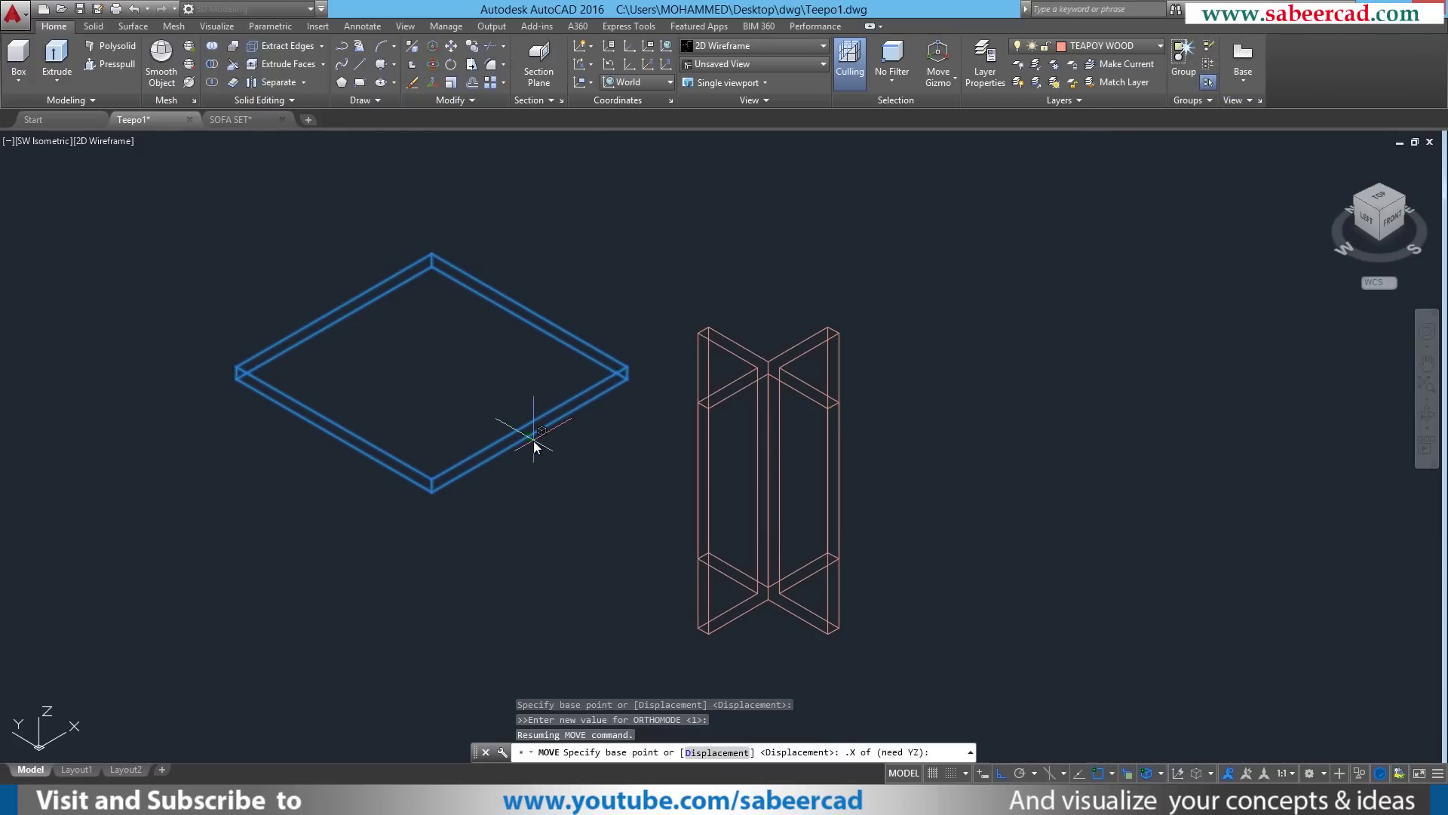
click(545, 282)
shift+right_click(545, 238)
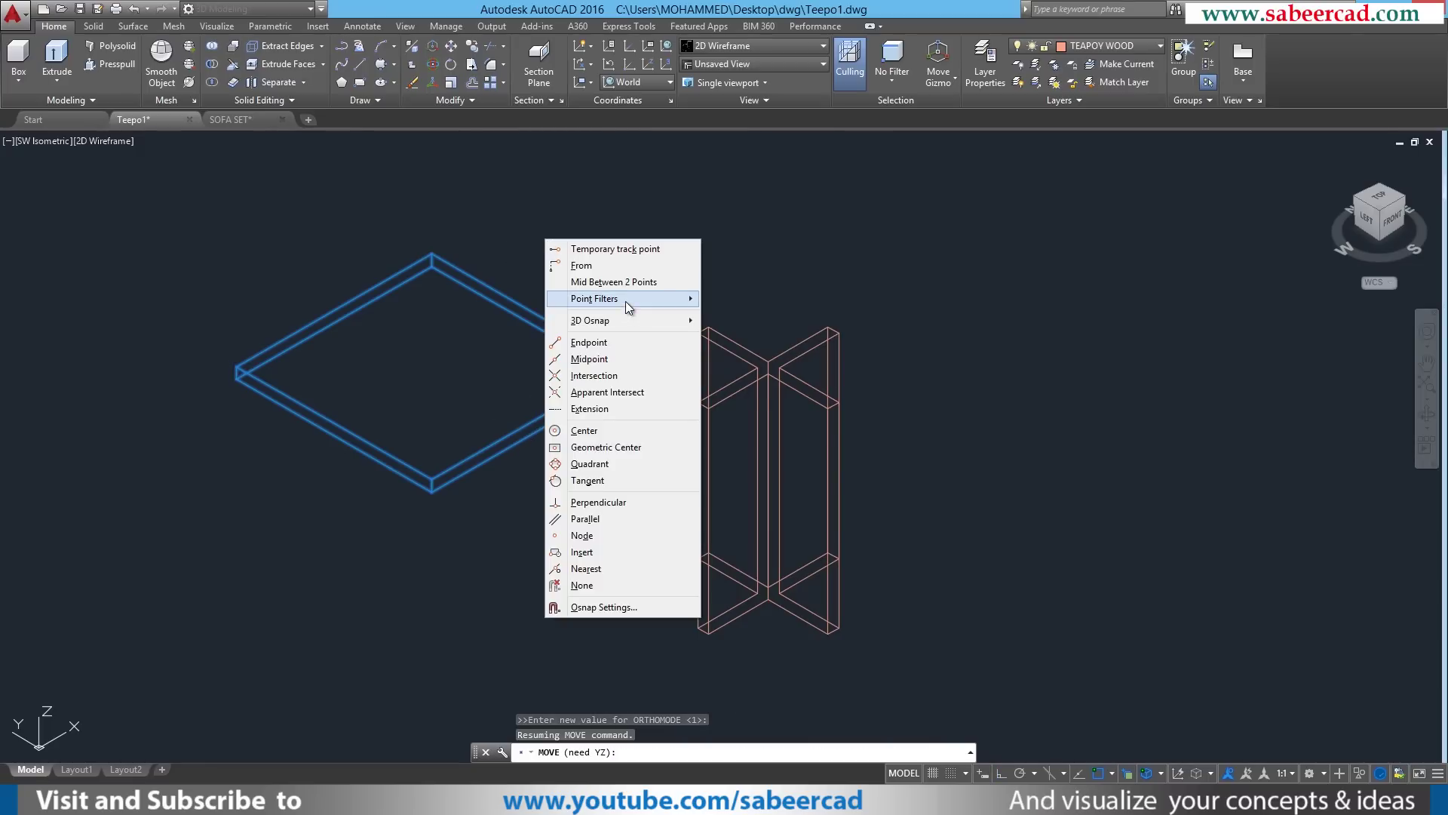
mouse_move(626, 299)
click(732, 389)
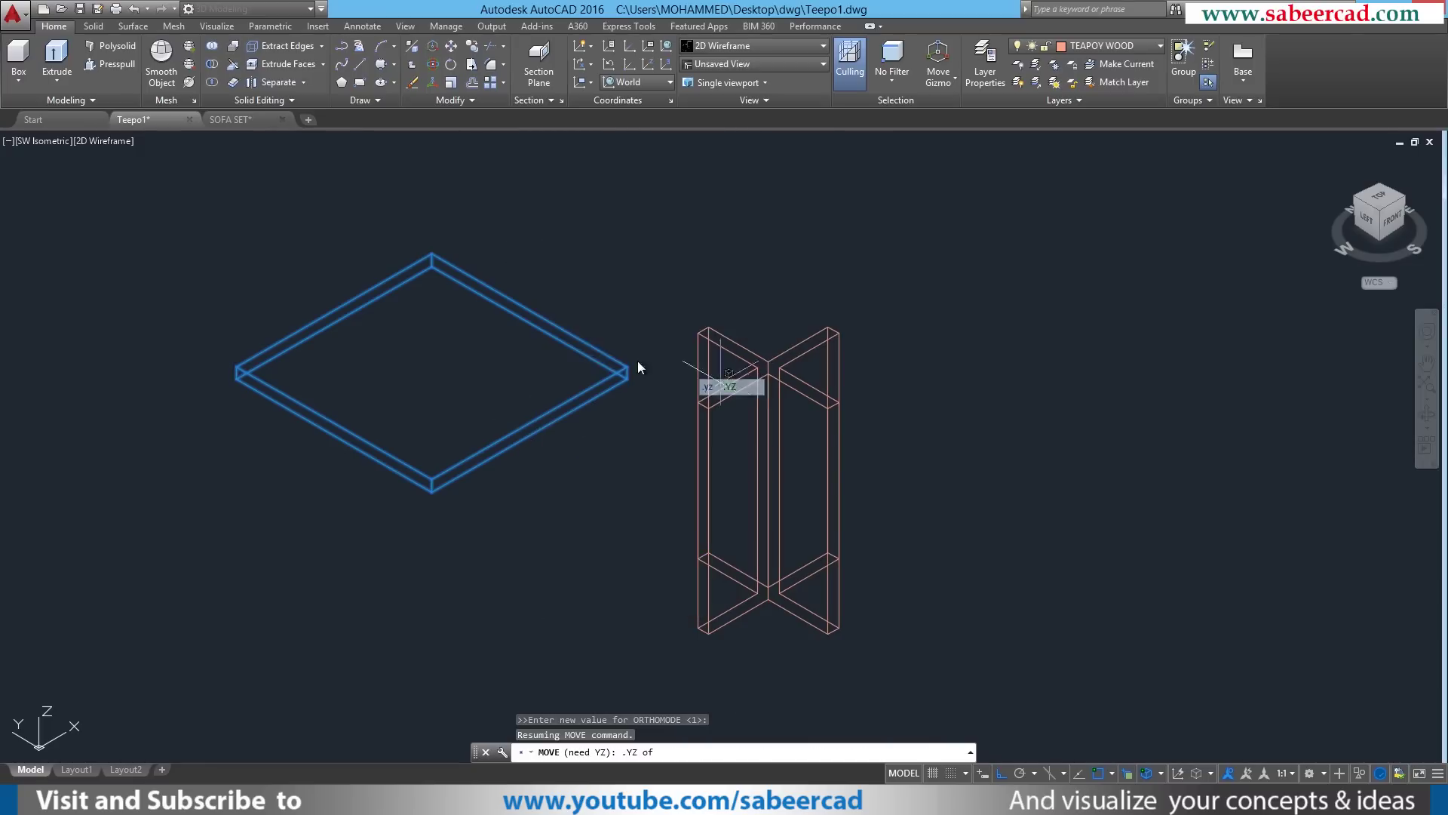
click(534, 337)
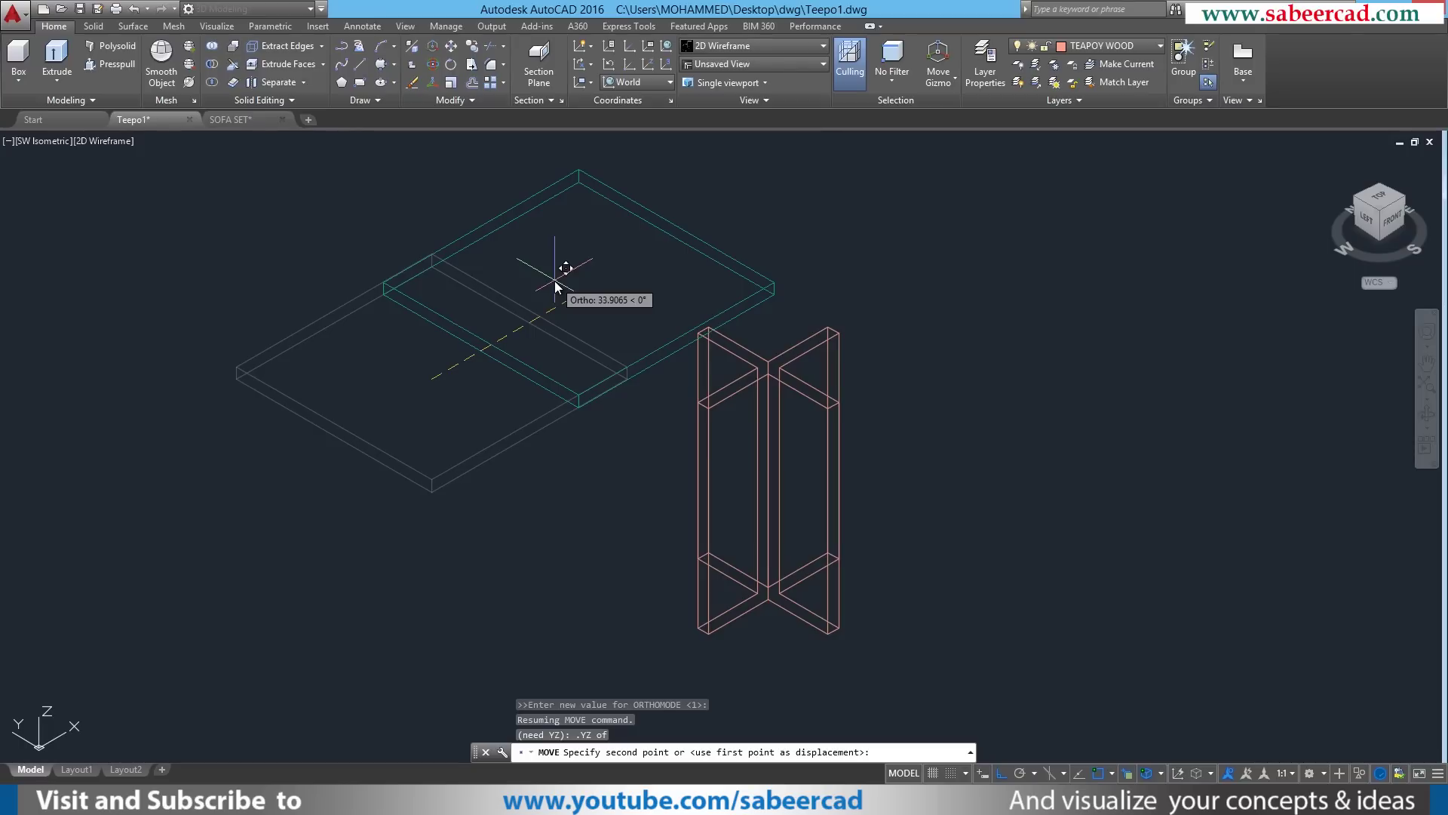
- Place the slab at the leg corner using .X and .YZ filters for the destination
scroll(713, 283, up, 1)
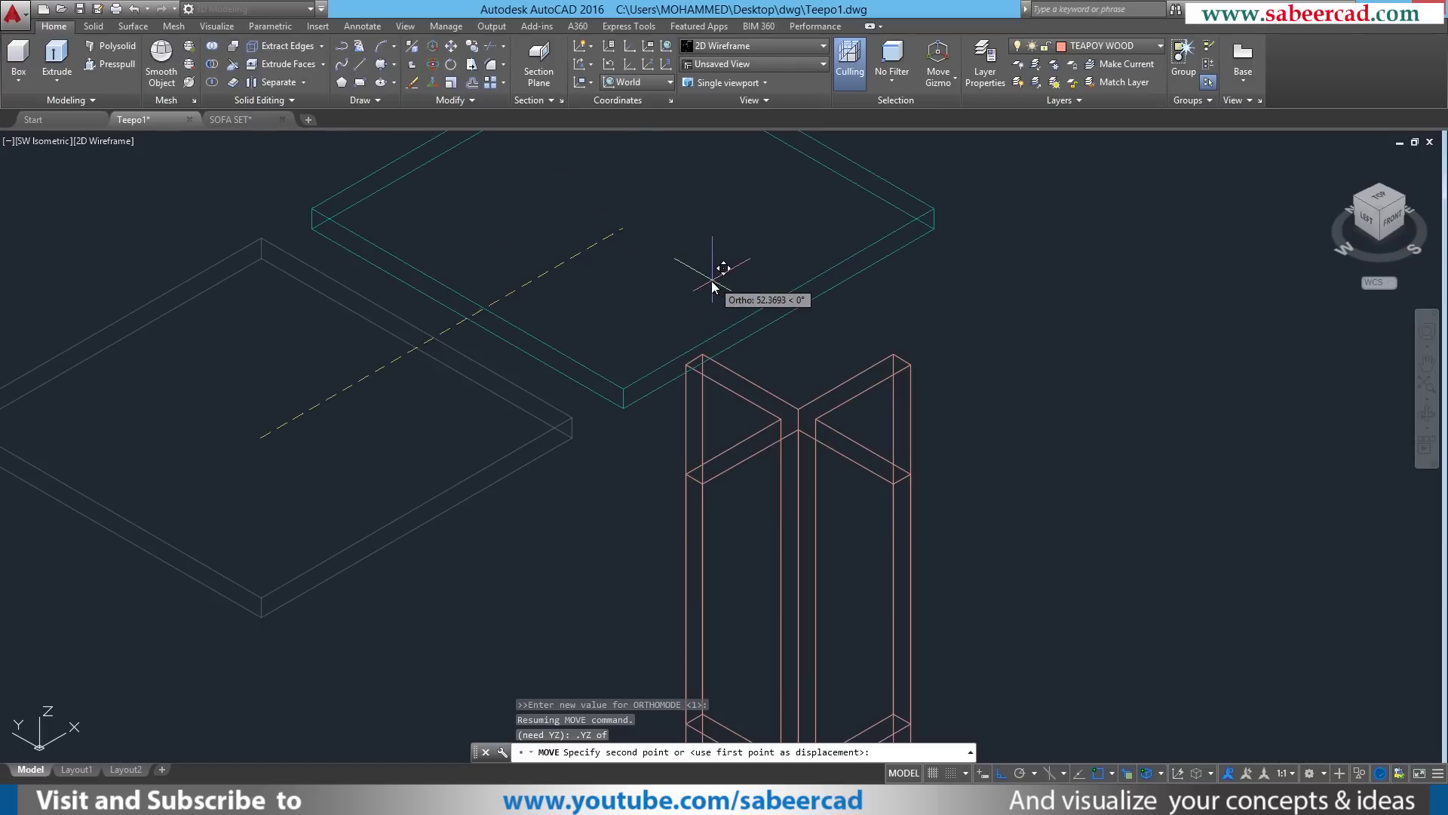
scroll(713, 283, down, 1)
shift+right_click(711, 281)
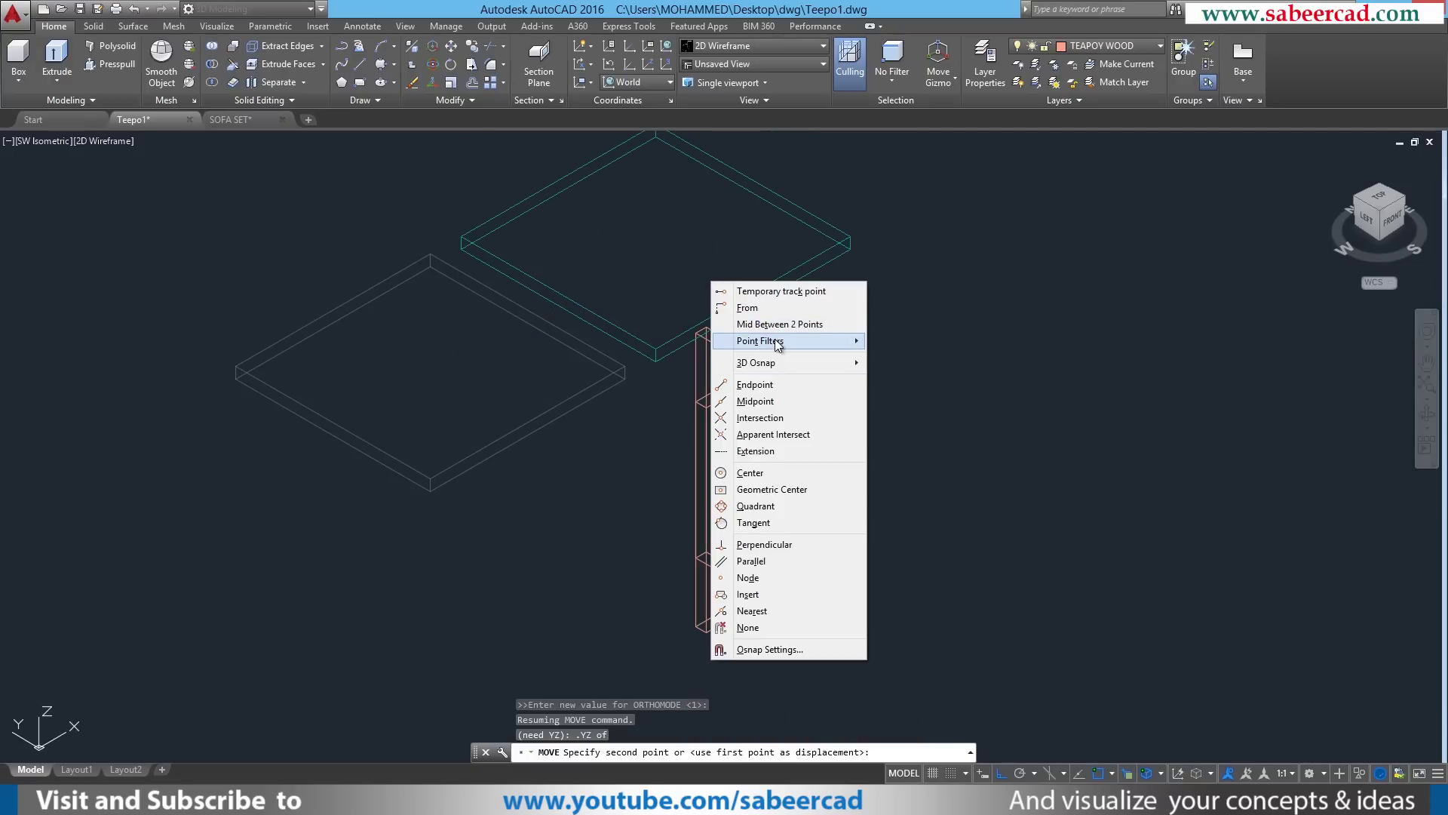
mouse_move(777, 343)
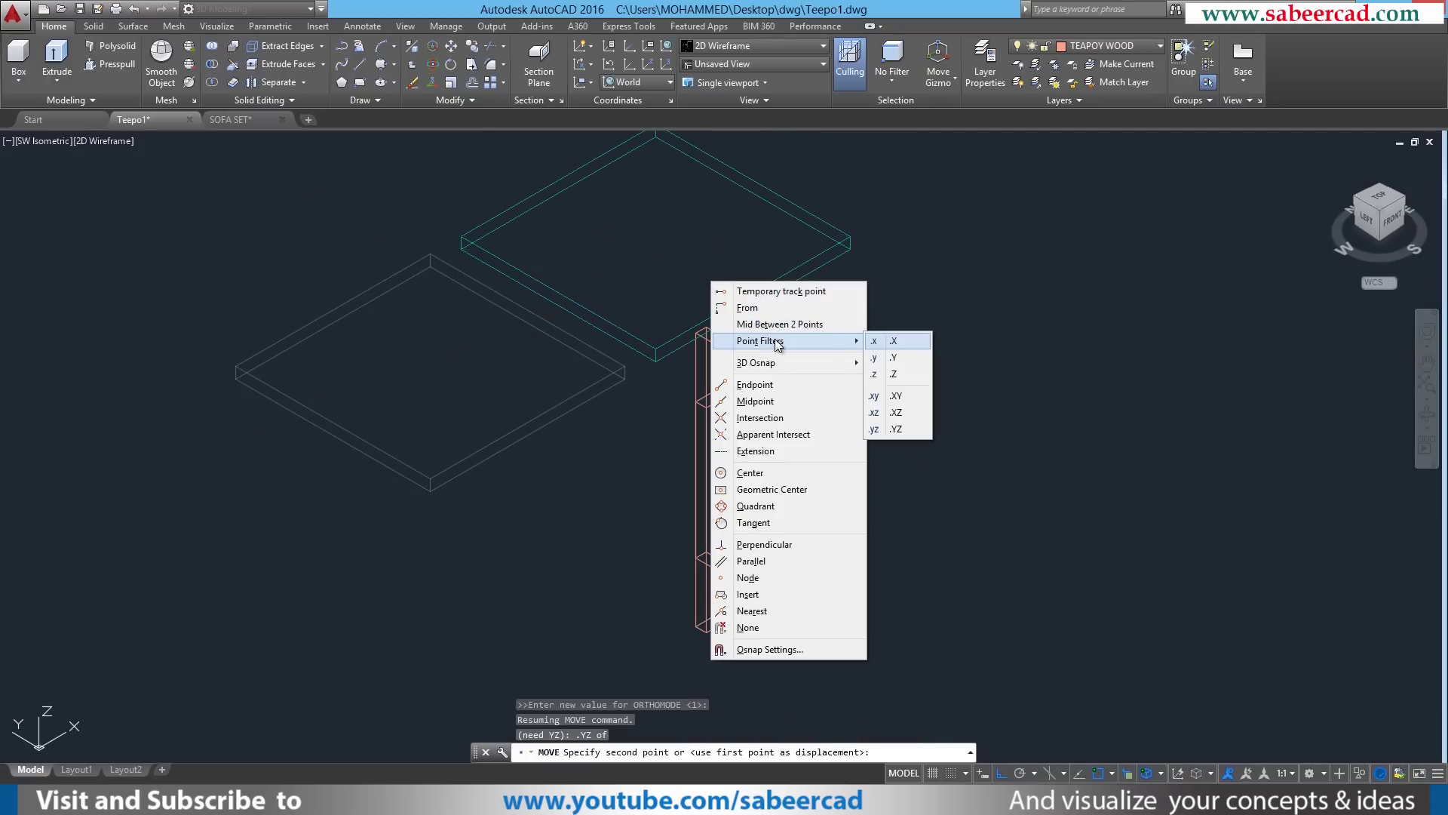
click(890, 341)
scroll(841, 396, up, 4)
scroll(836, 408, up, 2)
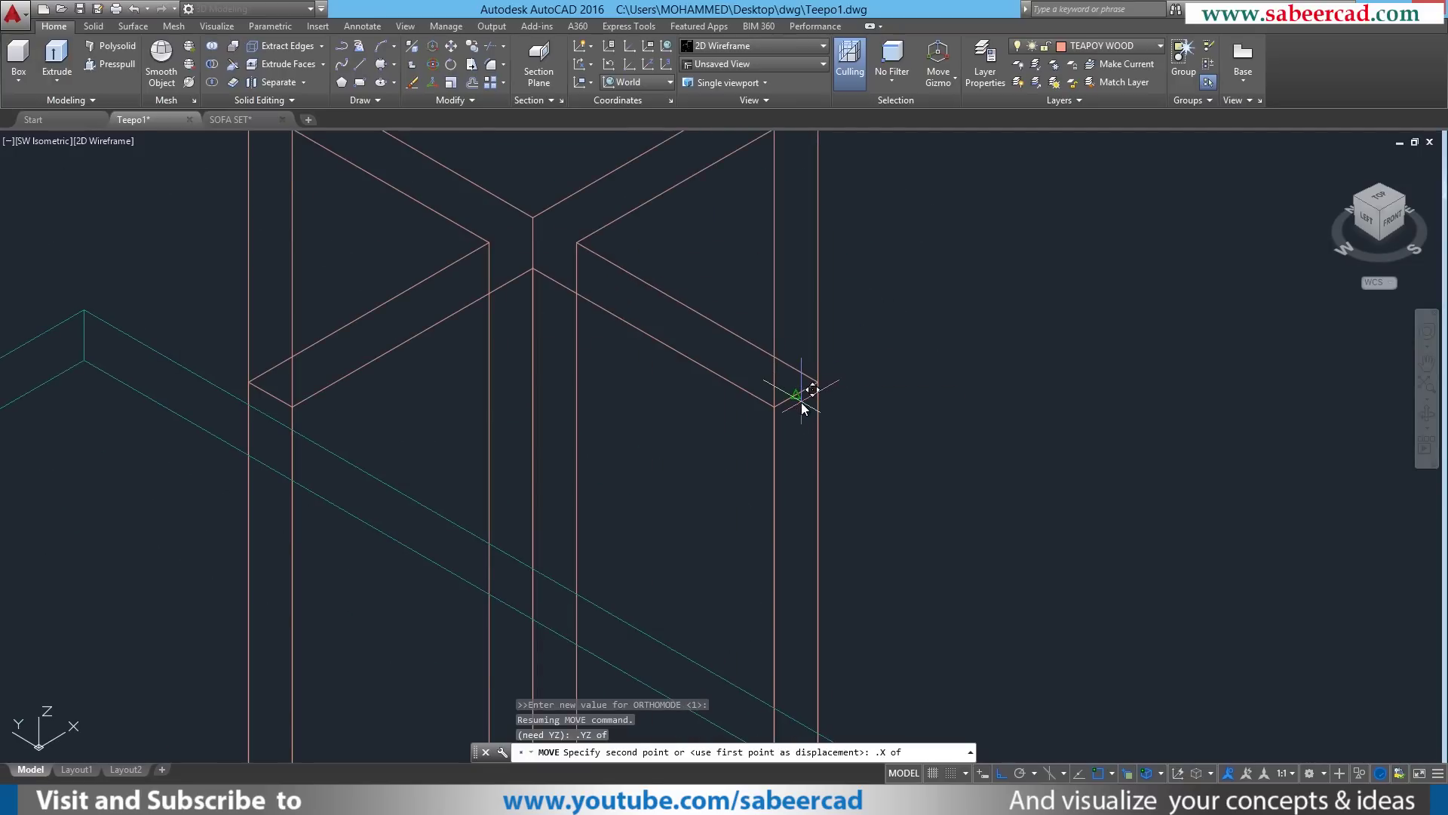
click(802, 399)
scroll(685, 474, down, 4)
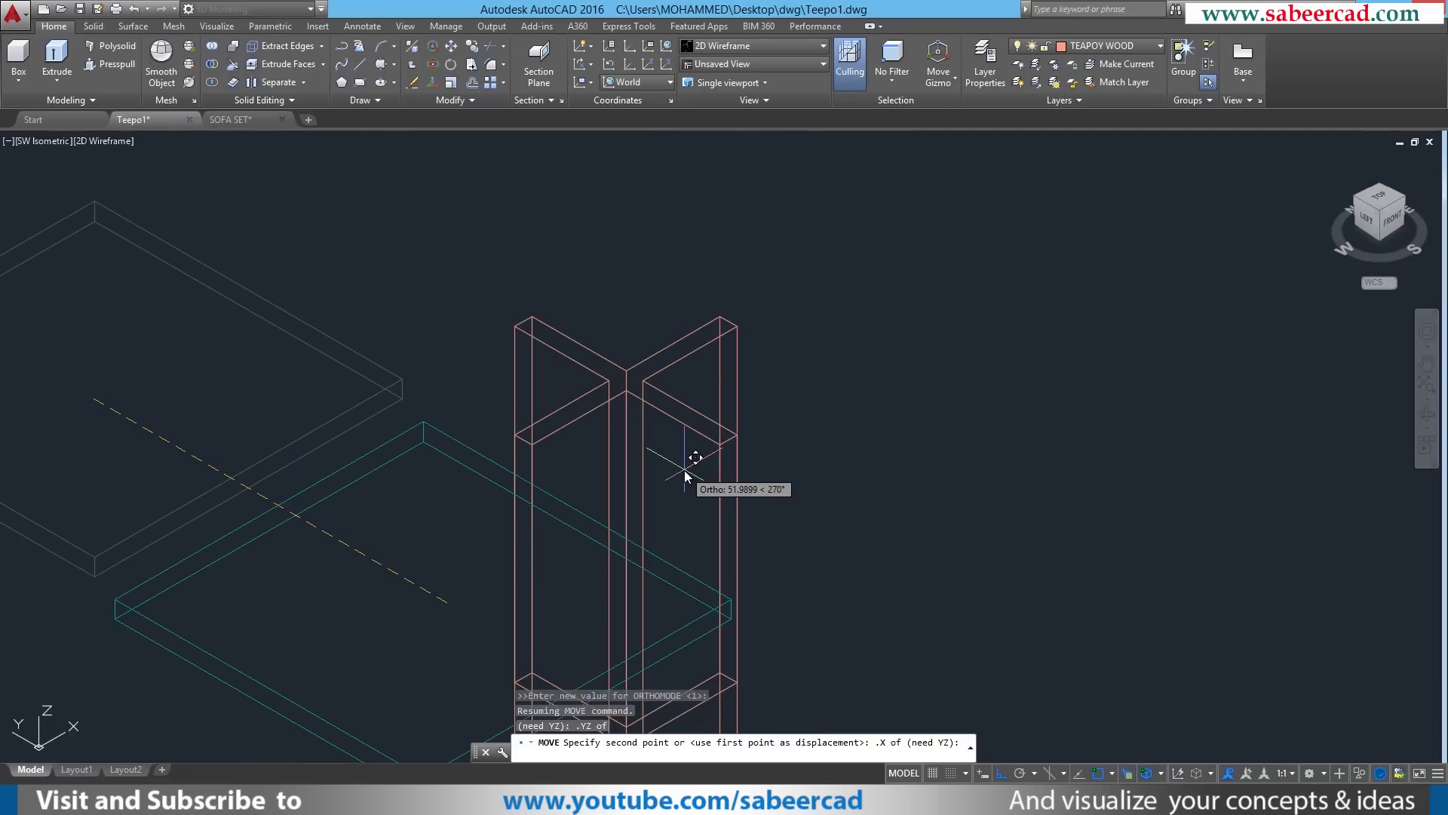
scroll(735, 453, up, 4)
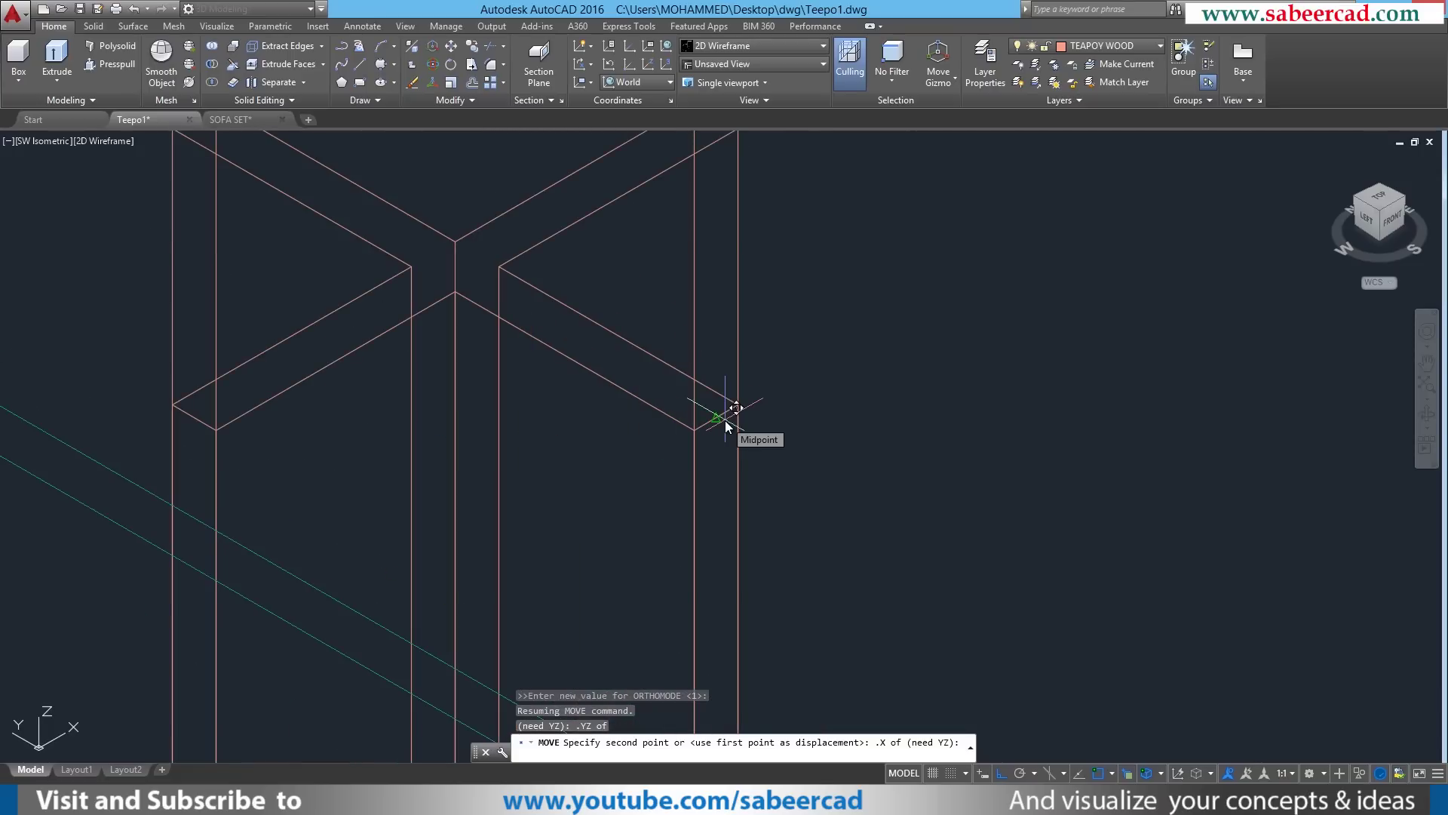
scroll(723, 421, down, 4)
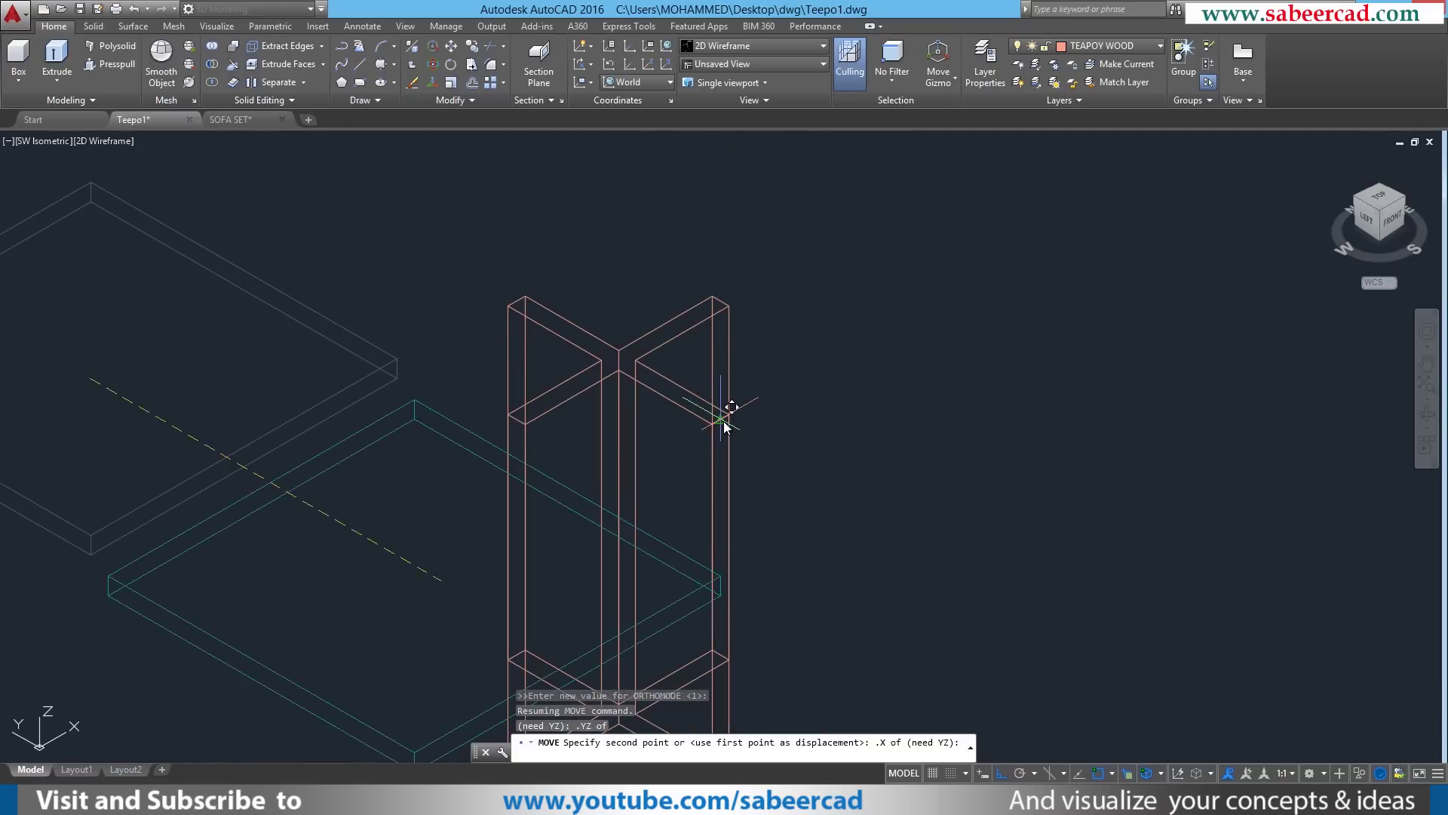
shift+right_click(721, 303)
mouse_move(816, 365)
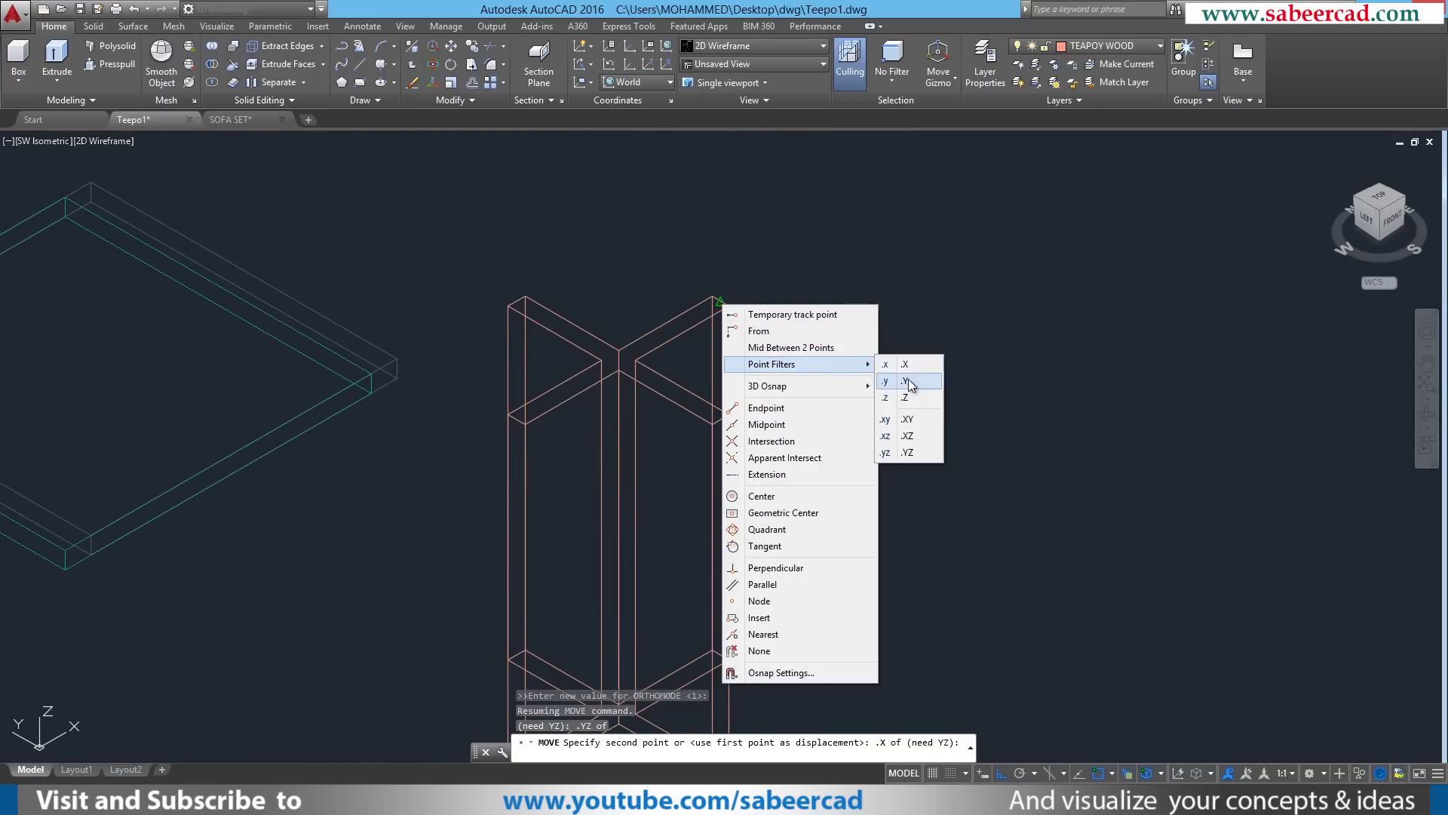
click(907, 453)
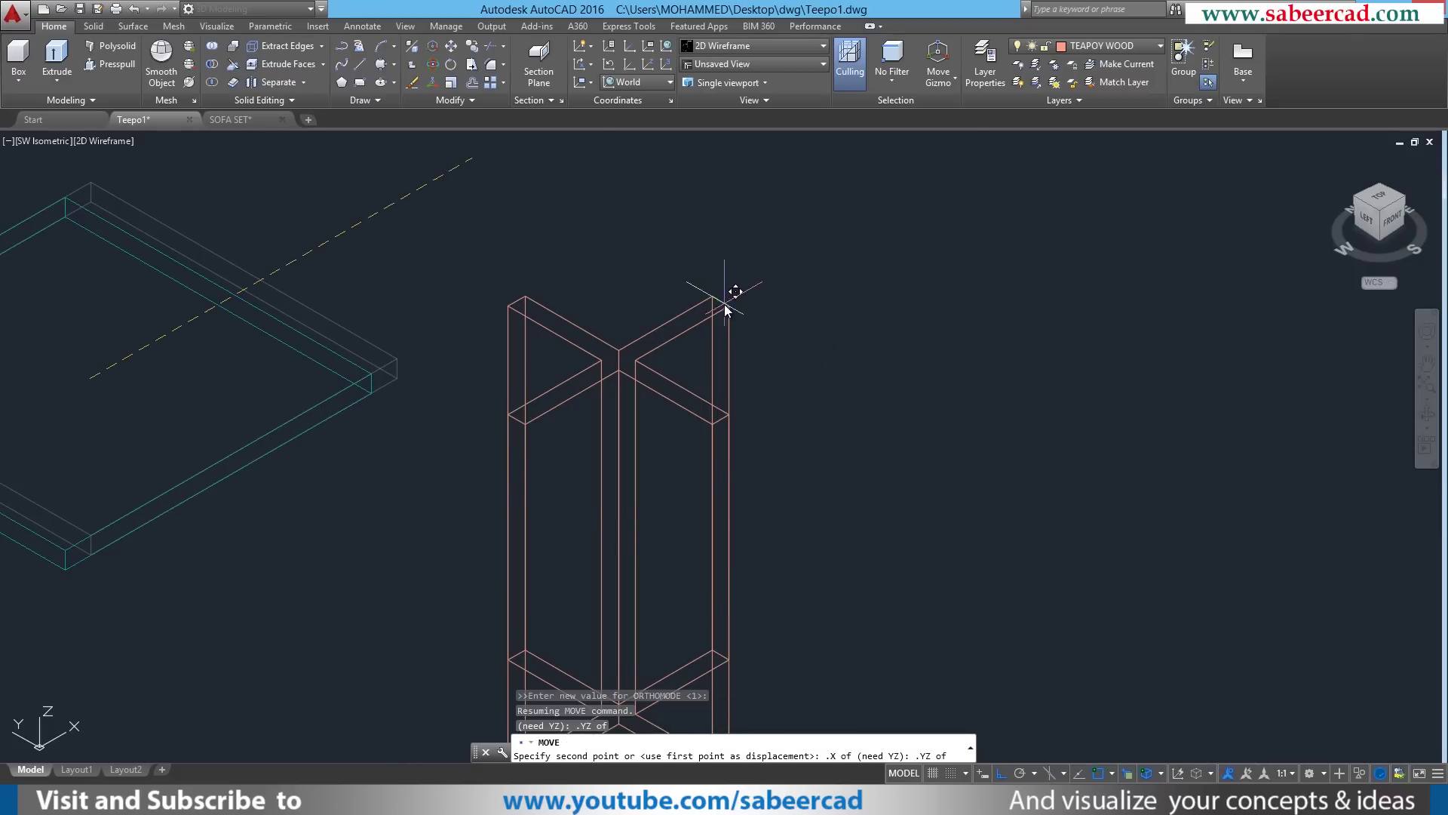
click(722, 305)
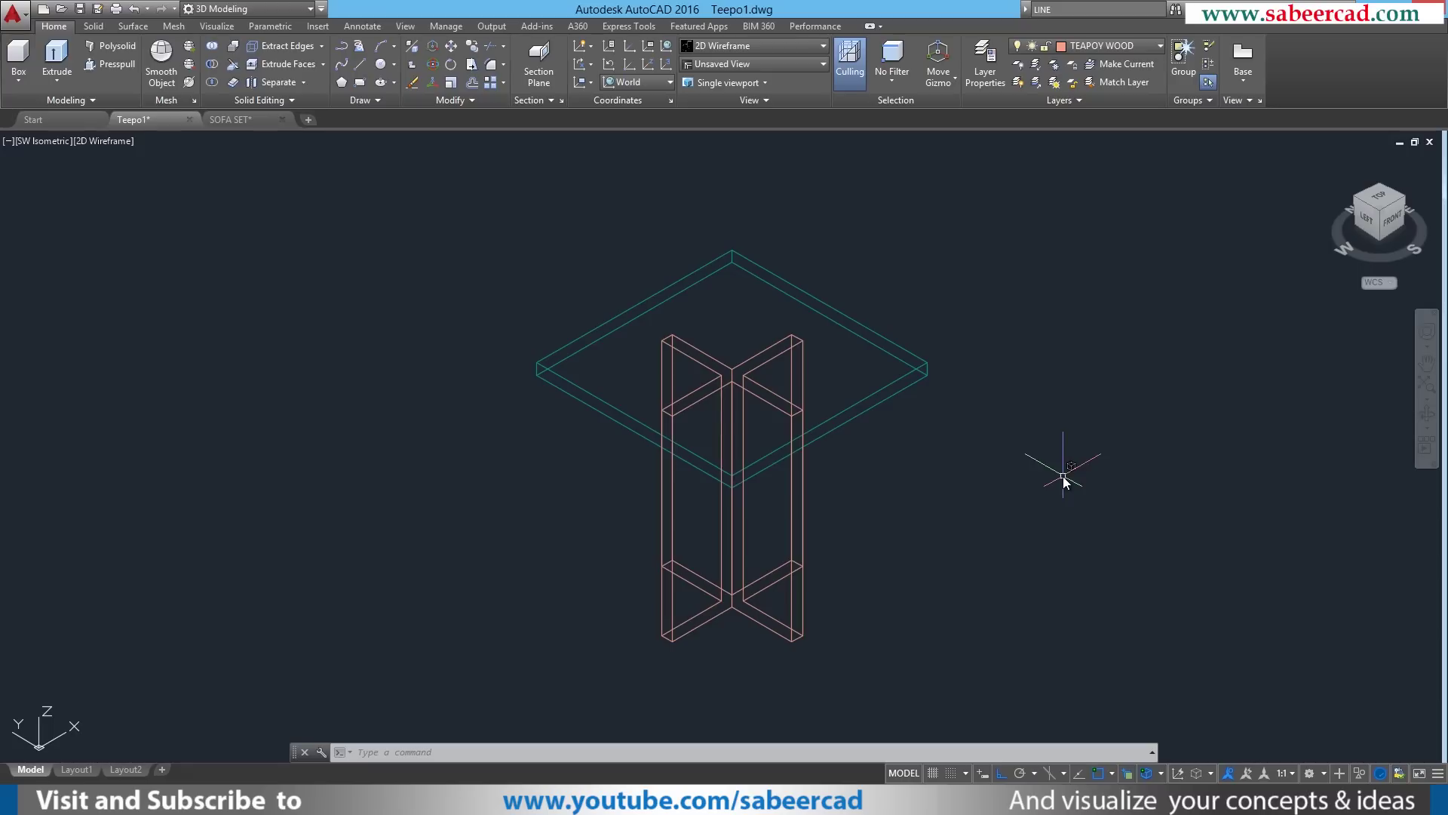
- Undo the tabletop move and draw a 3-point circle inscribed in the glass slab
text(u)
key(Return)
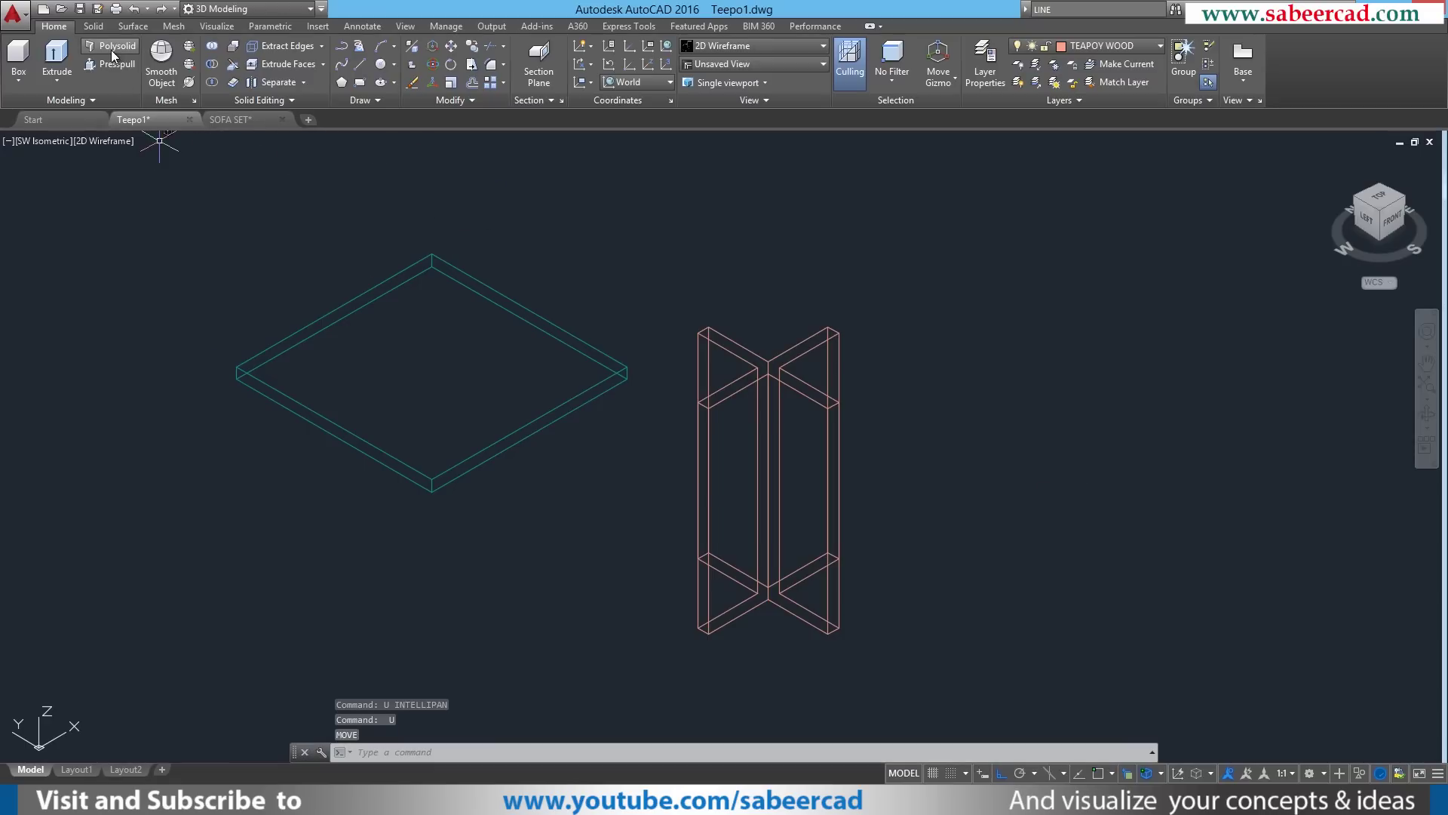
click(394, 64)
click(412, 181)
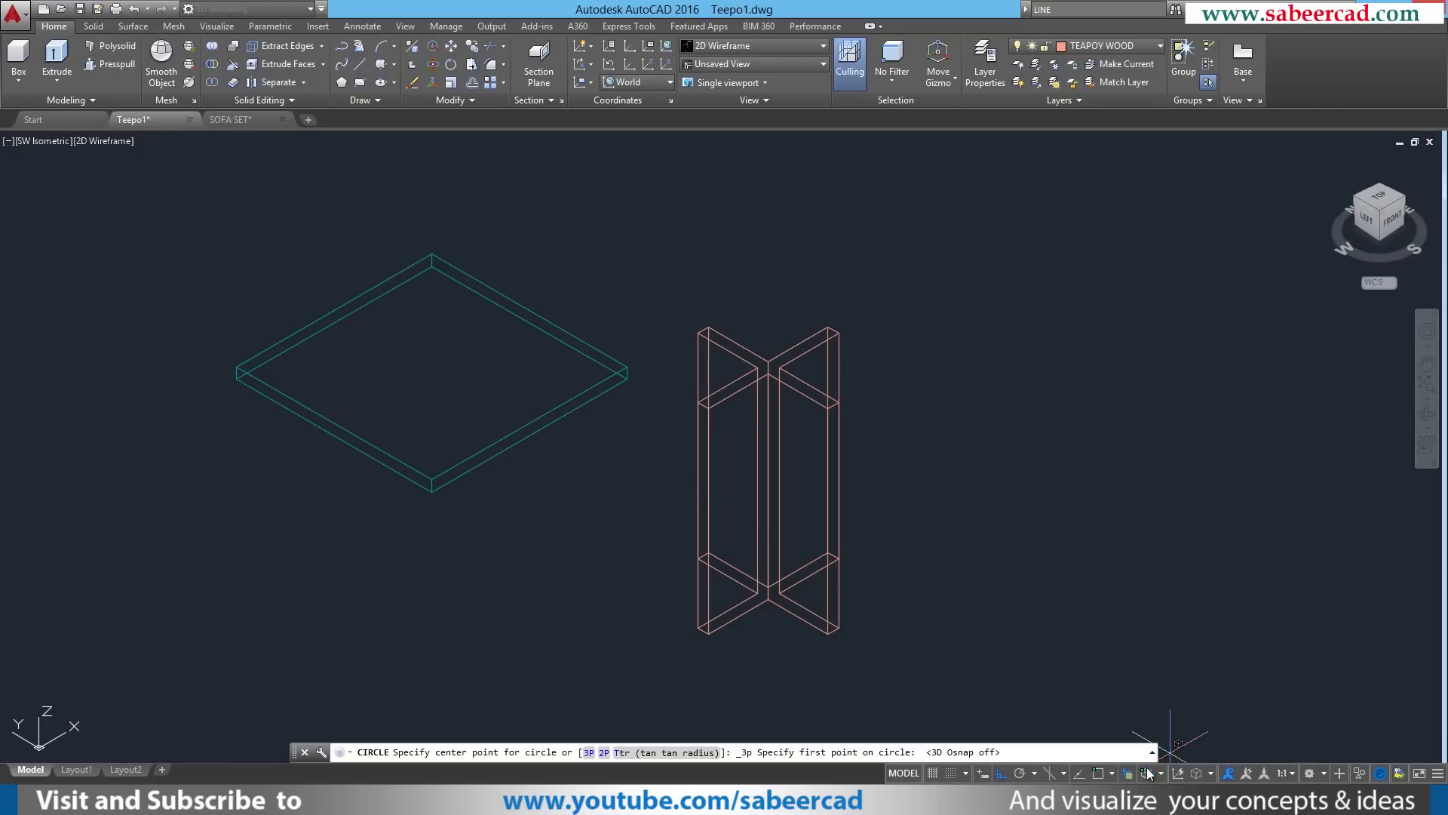
click(1098, 772)
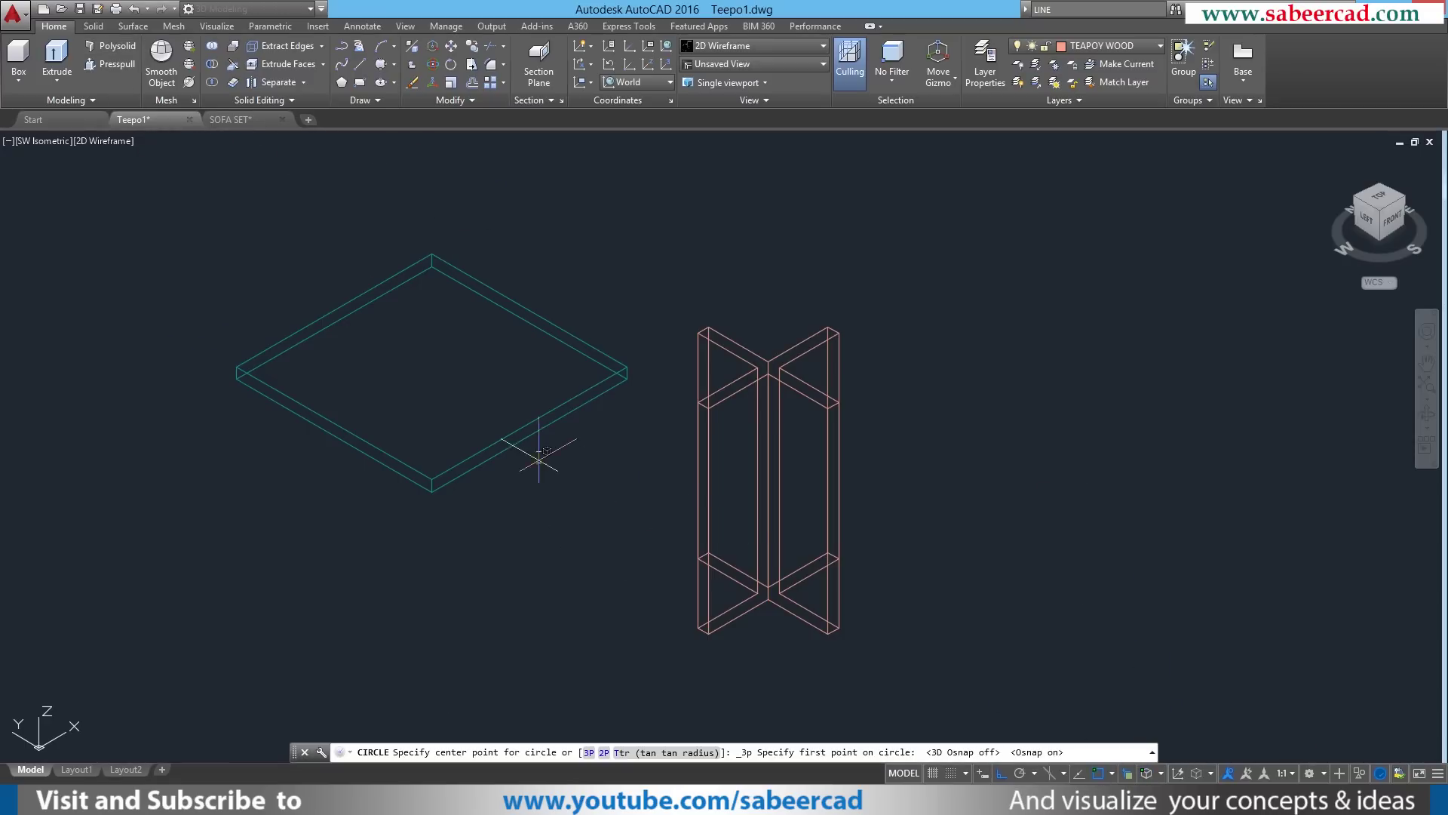
click(529, 429)
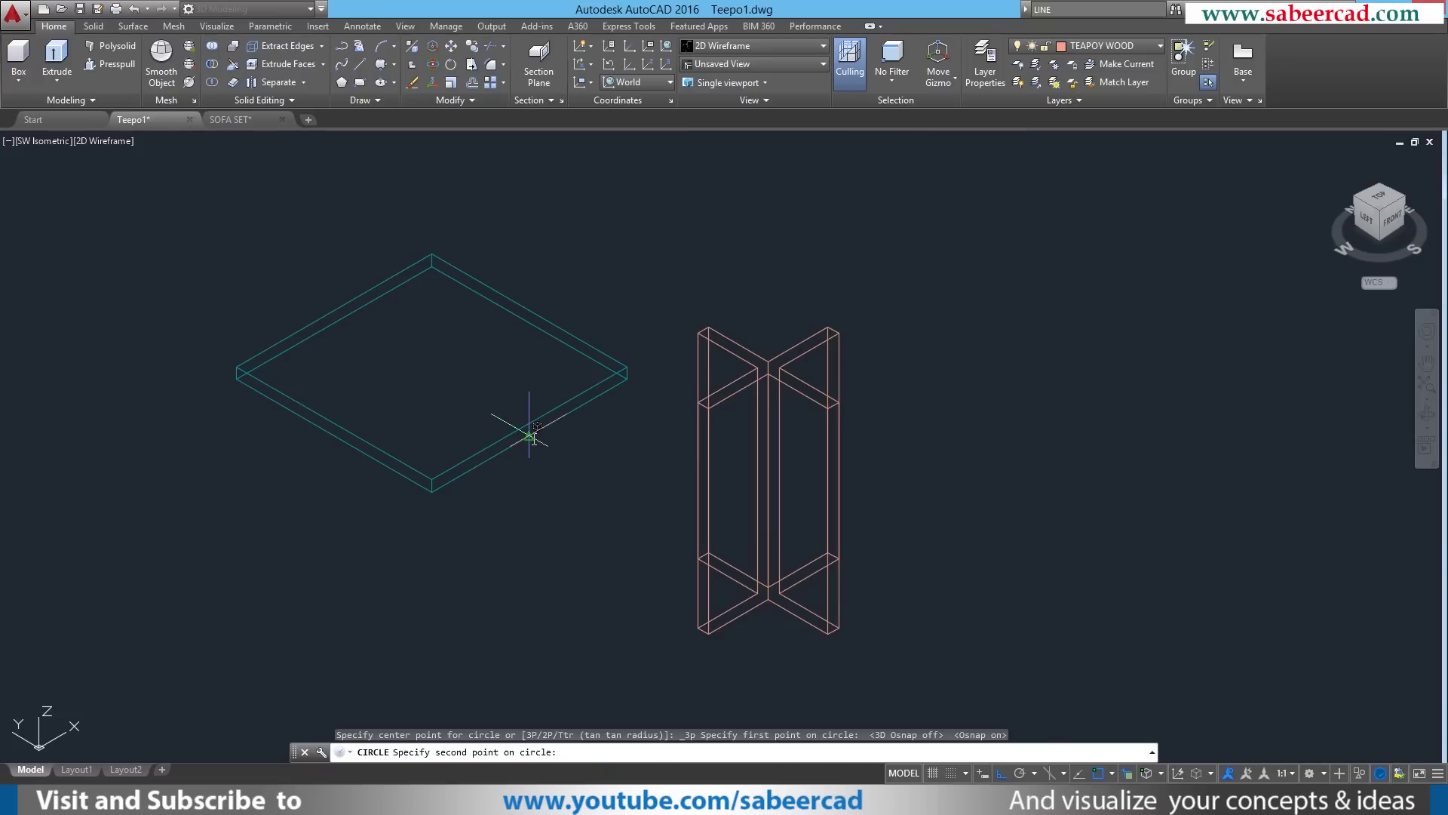
click(523, 319)
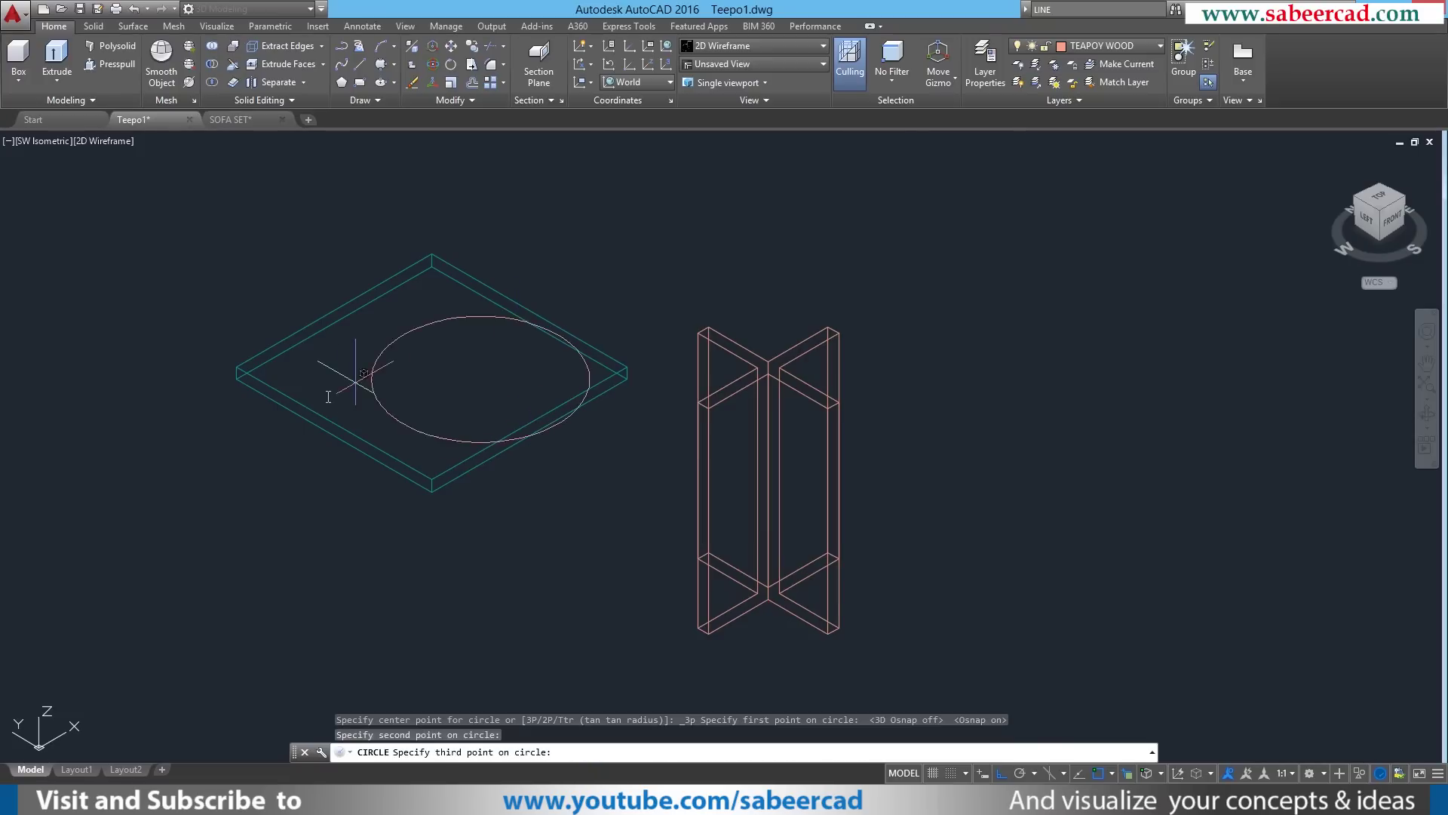
click(316, 424)
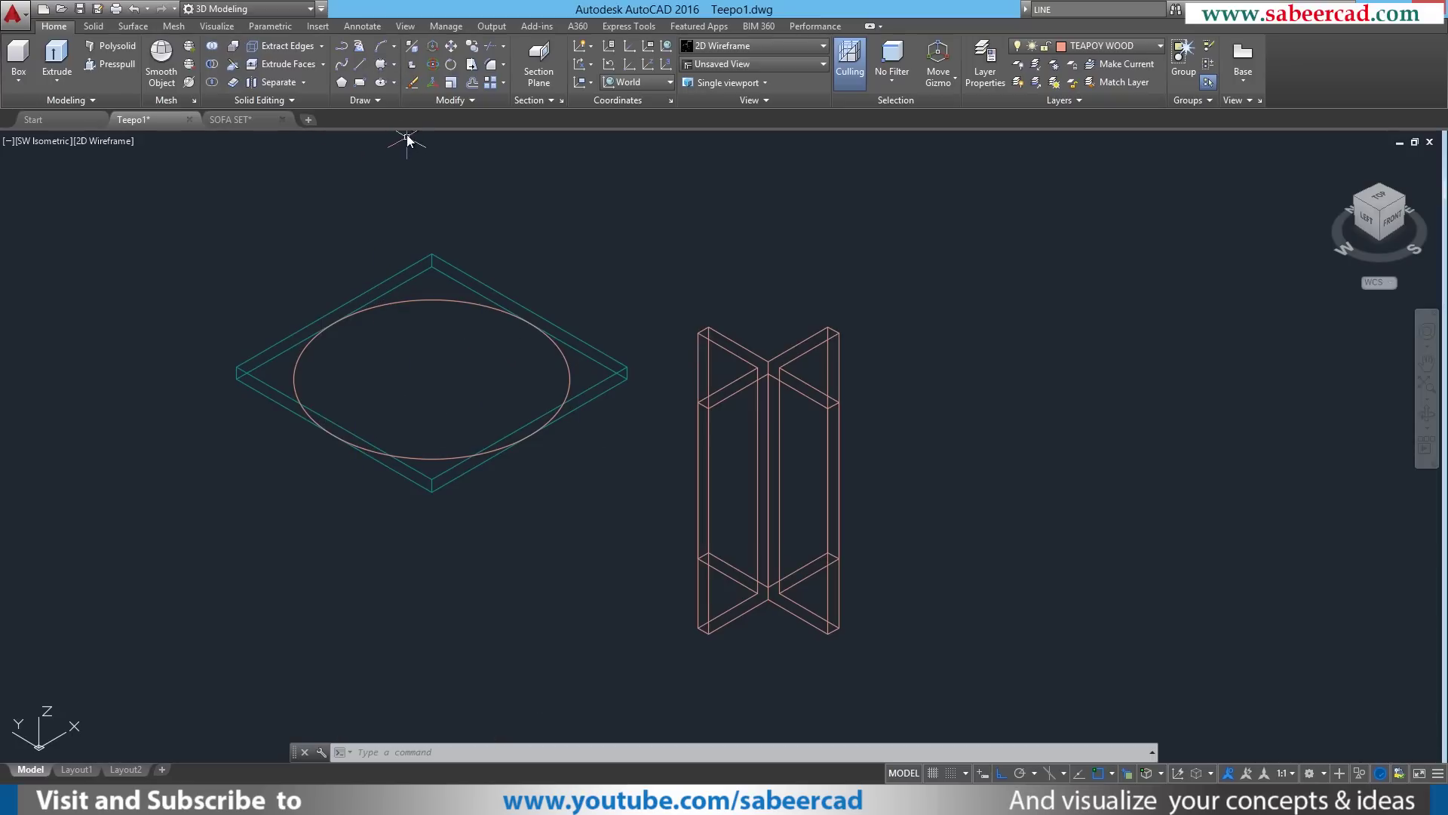
- Draw a 3-point circle around the top of the crossed legs
click(395, 68)
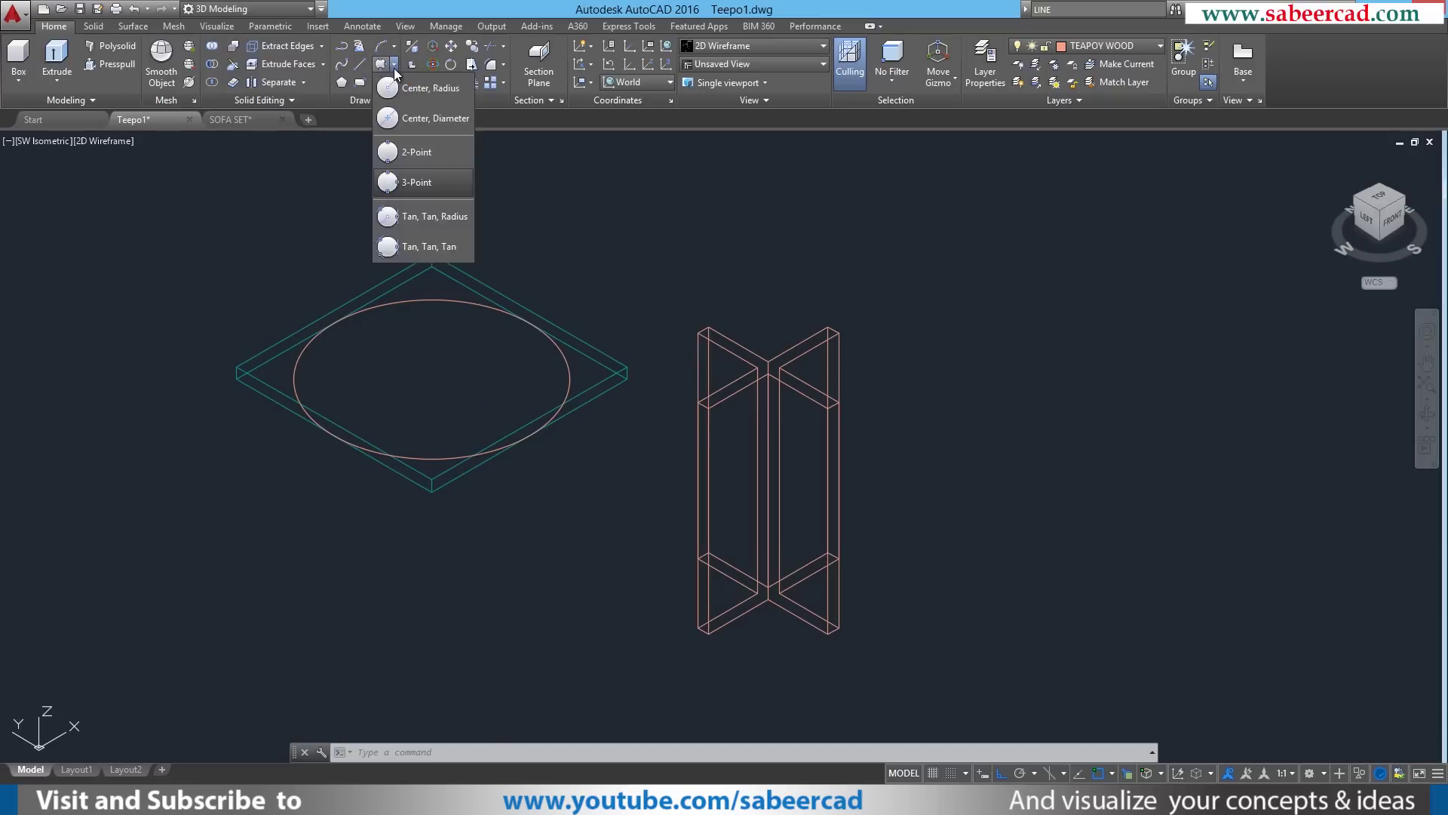
click(412, 184)
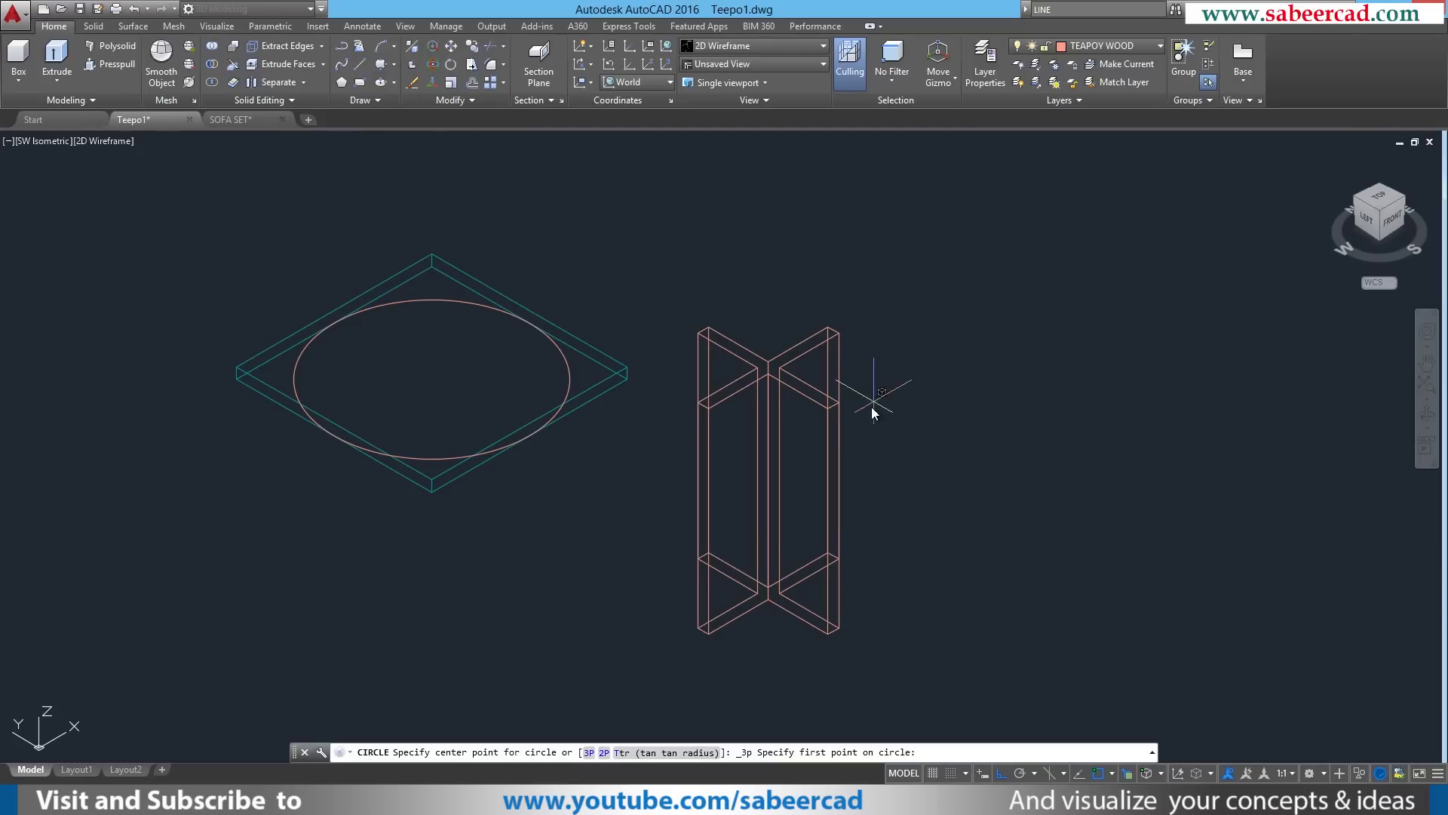
click(835, 408)
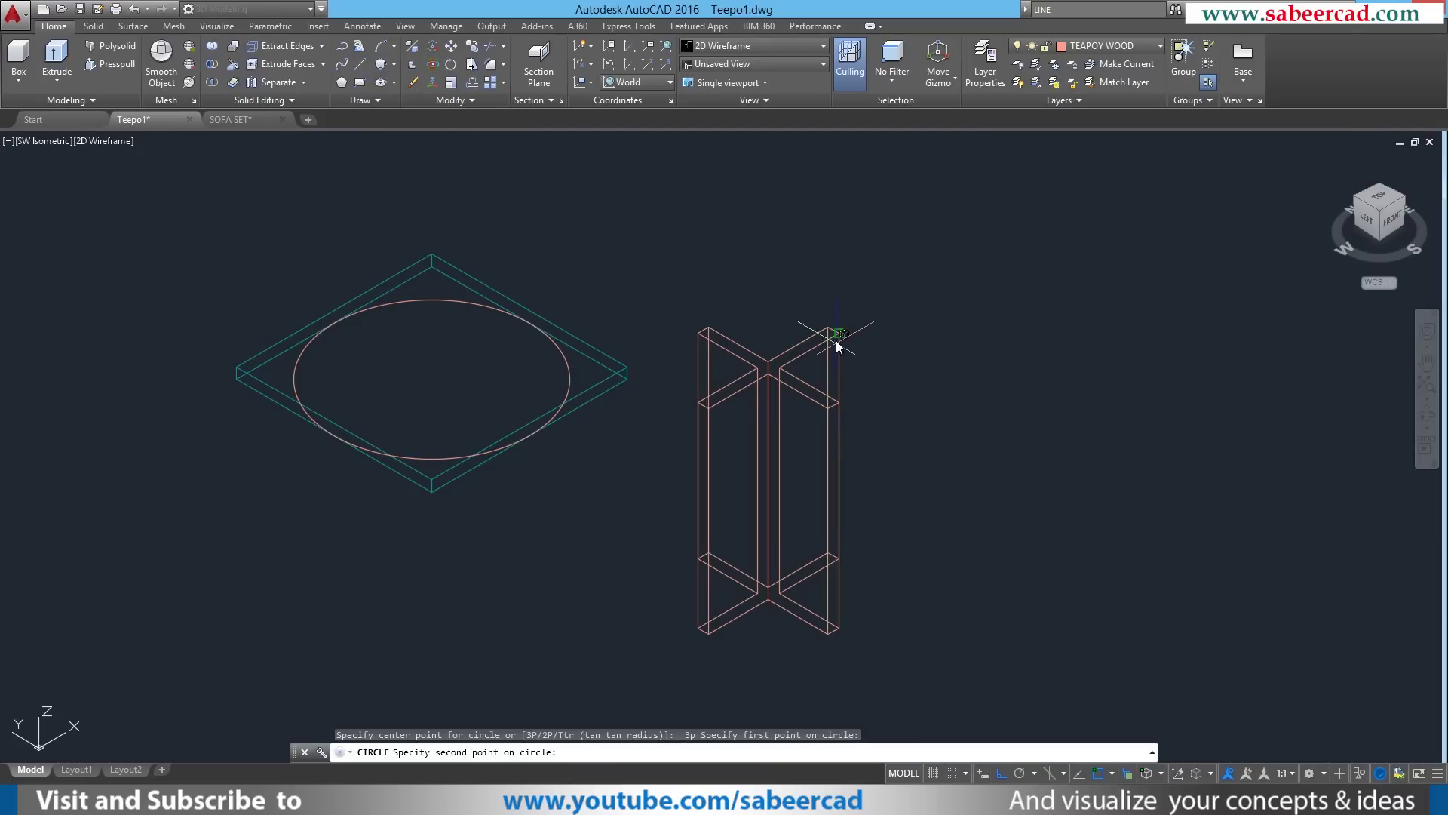
click(834, 332)
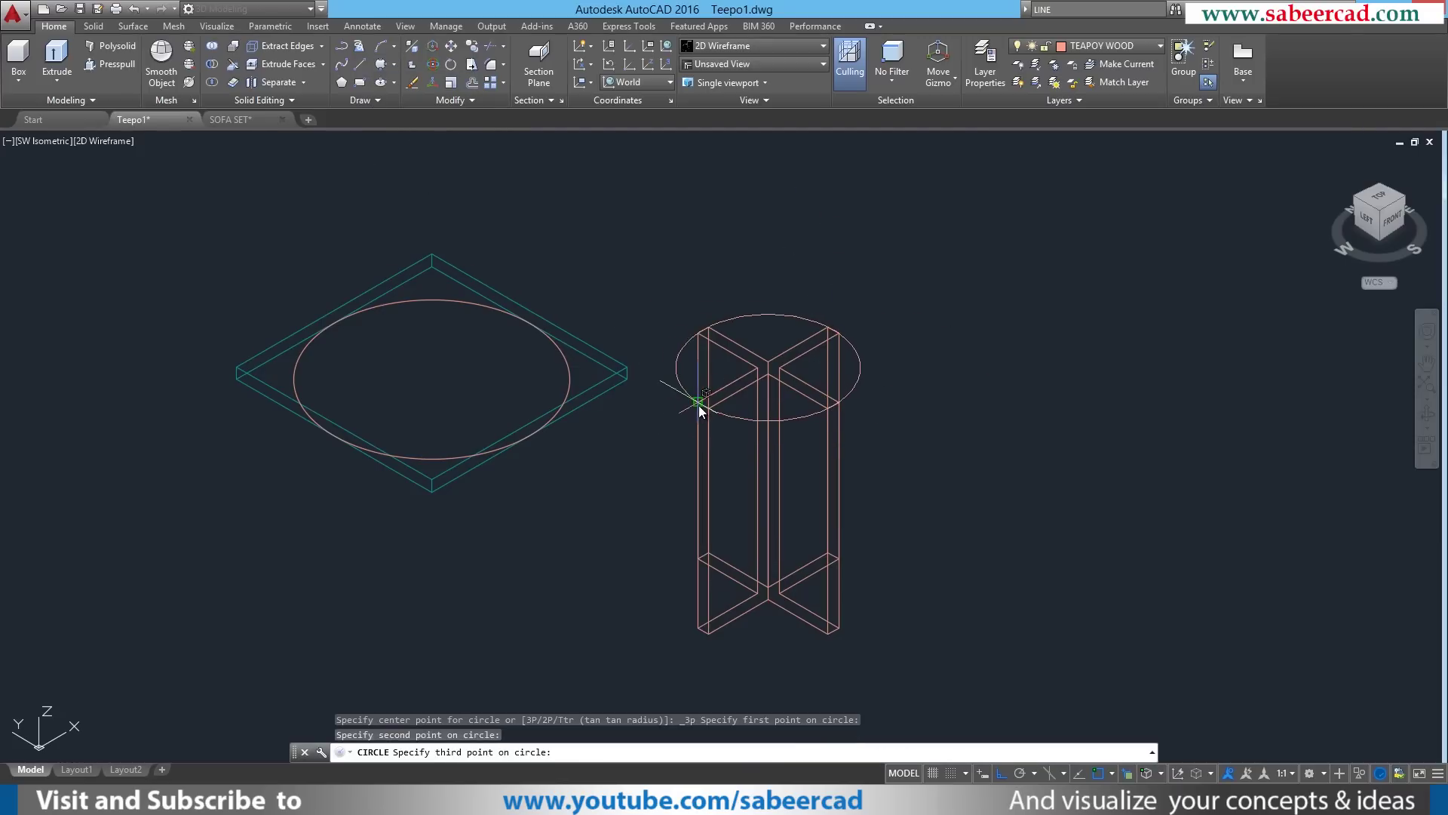
click(698, 402)
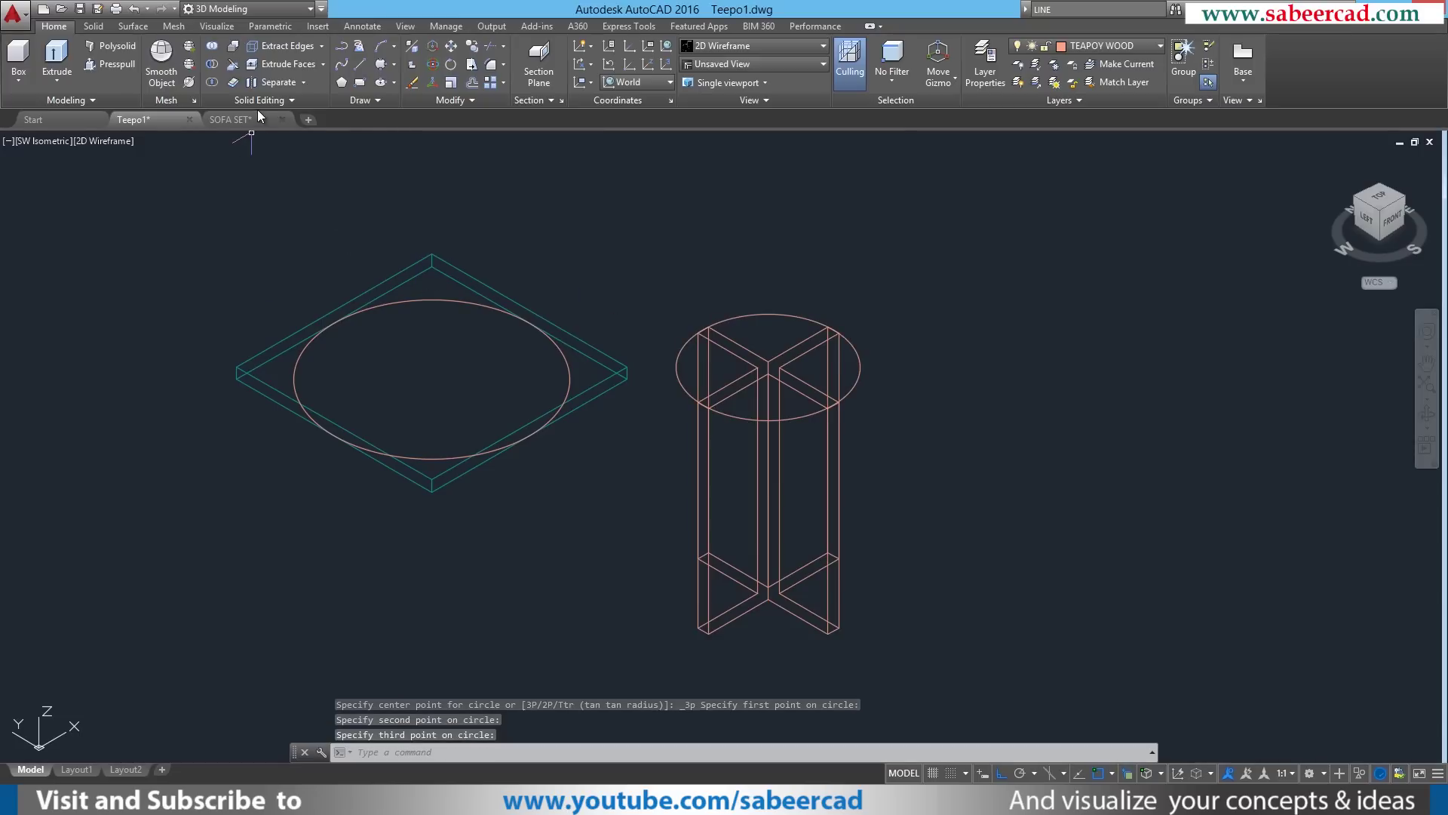
- Move the slab and its circle from the circle's centre to the leg-circle centre
click(453, 45)
click(530, 242)
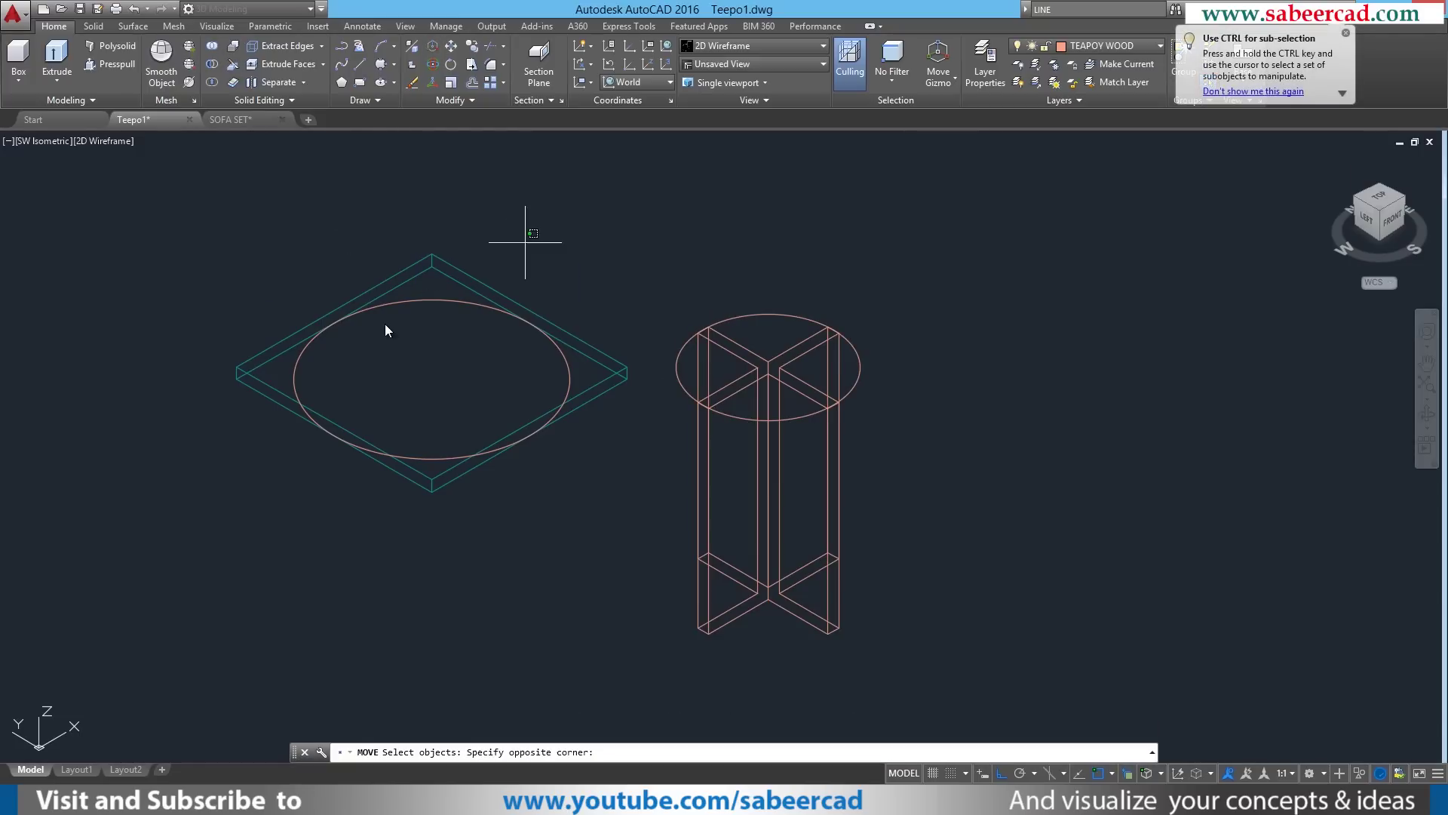
click(298, 495)
key(Return)
click(431, 379)
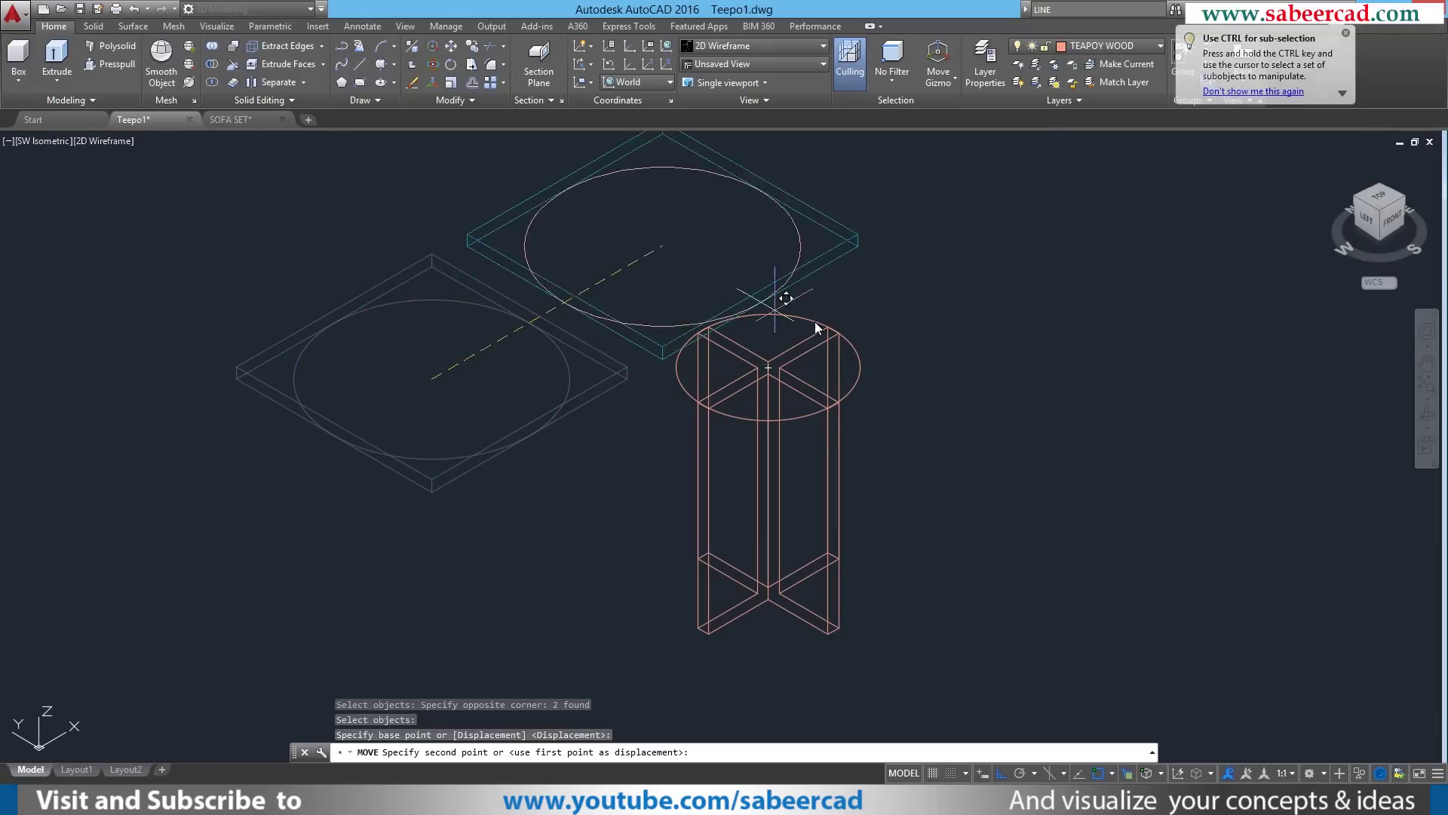
click(855, 370)
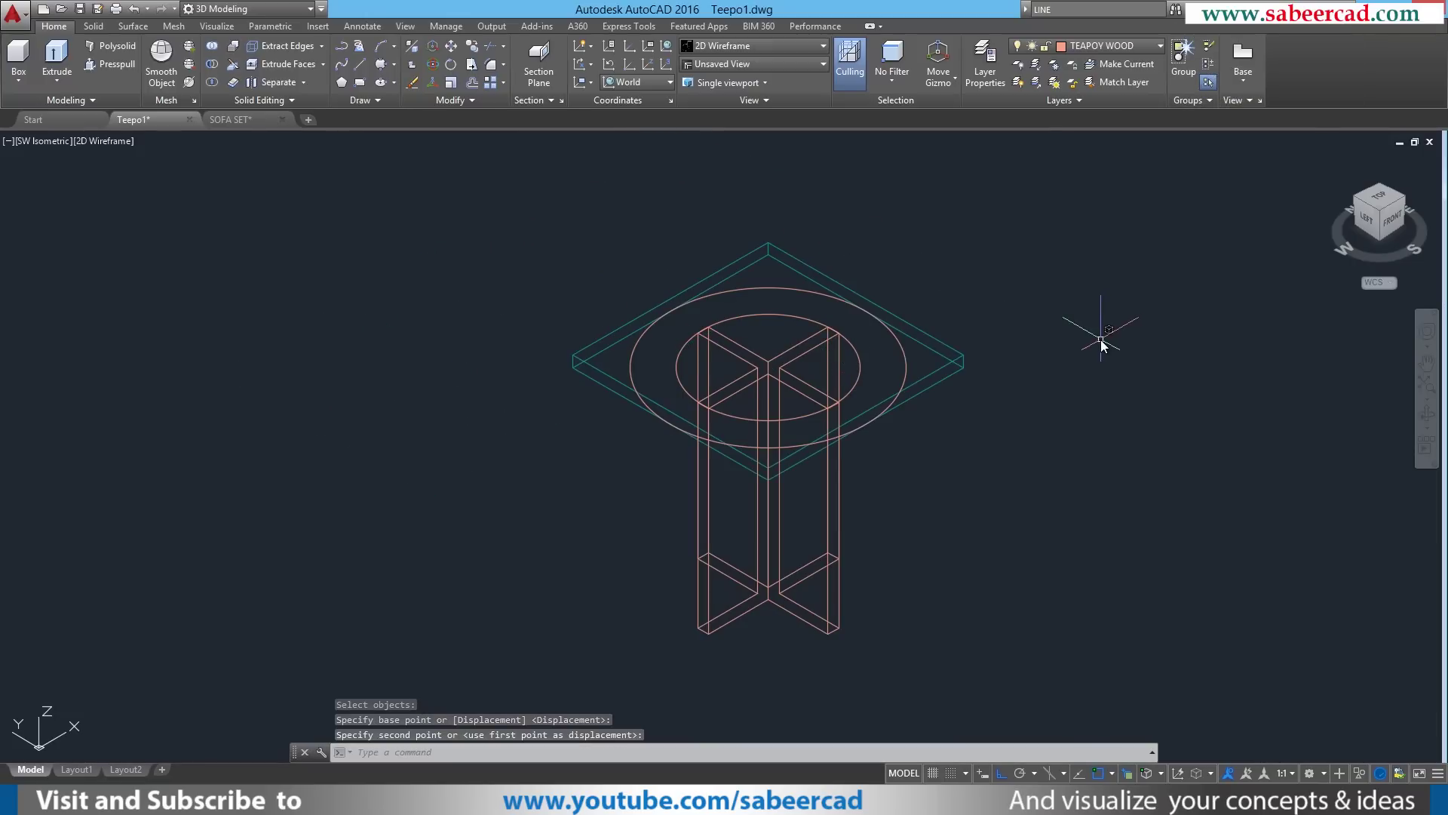
- Erase both helper circles
click(906, 365)
click(854, 368)
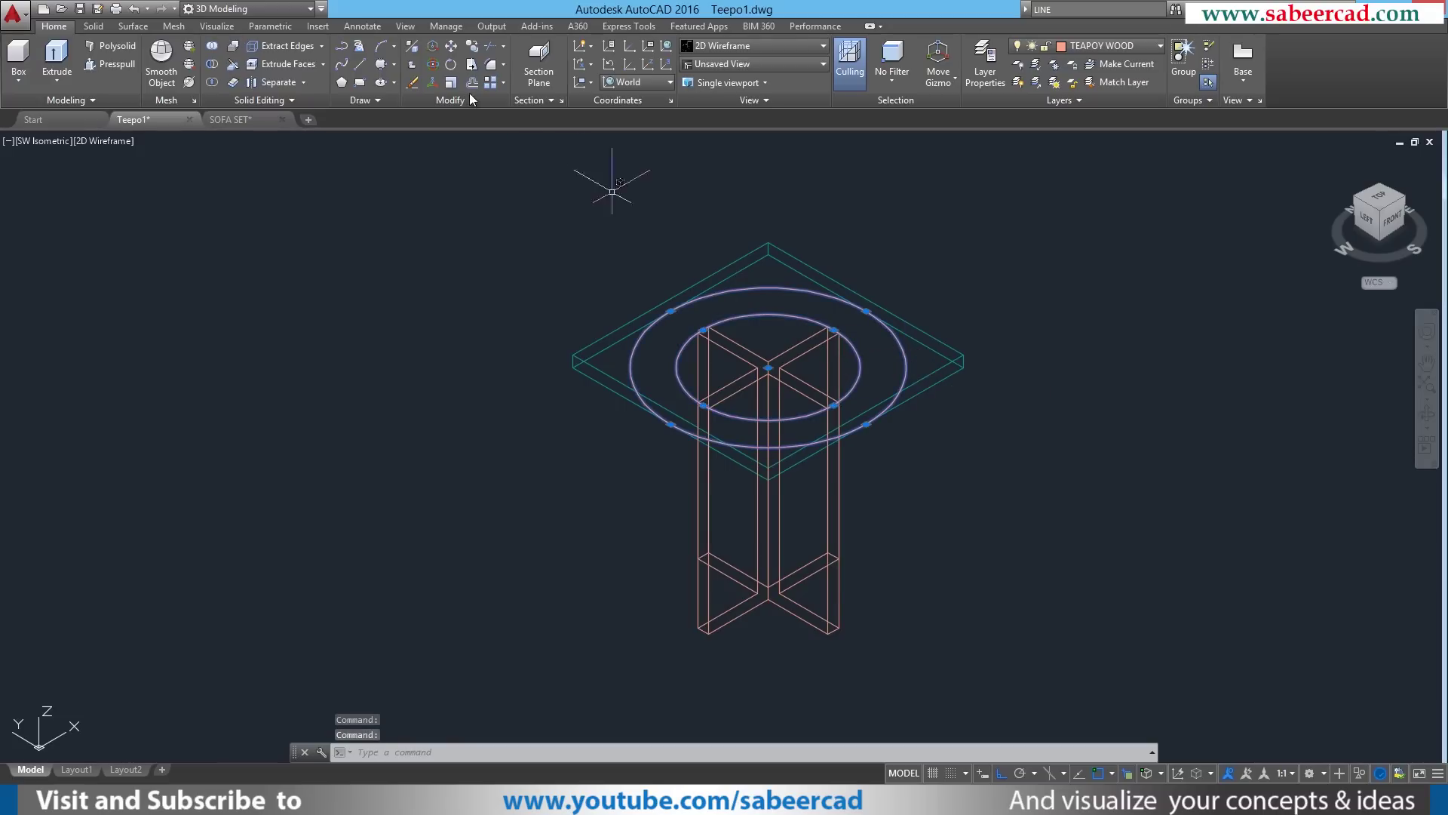
click(432, 83)
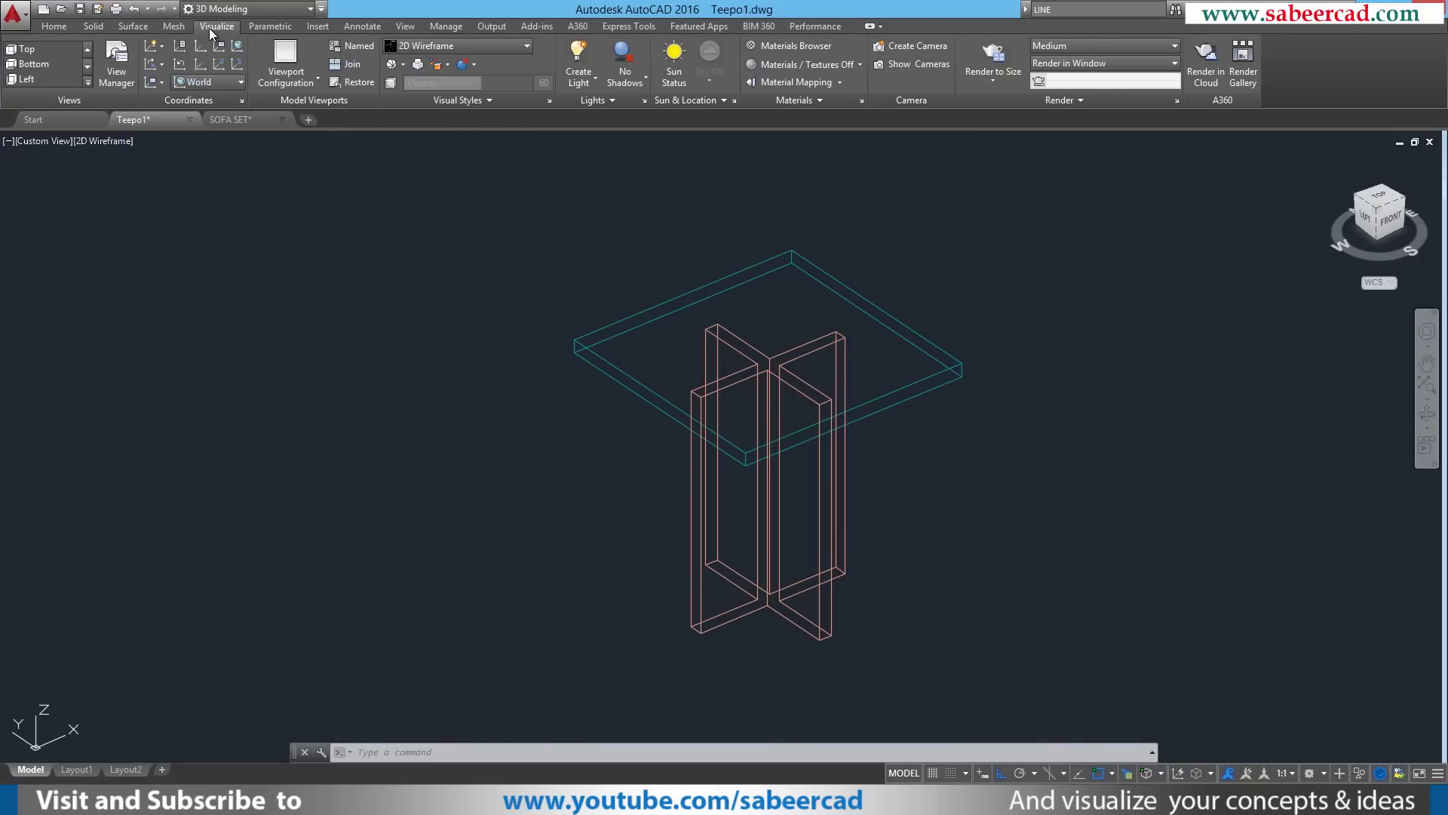
- Assign the Autodesk Library Blue Reflective glass material to the tabletop slab
click(804, 47)
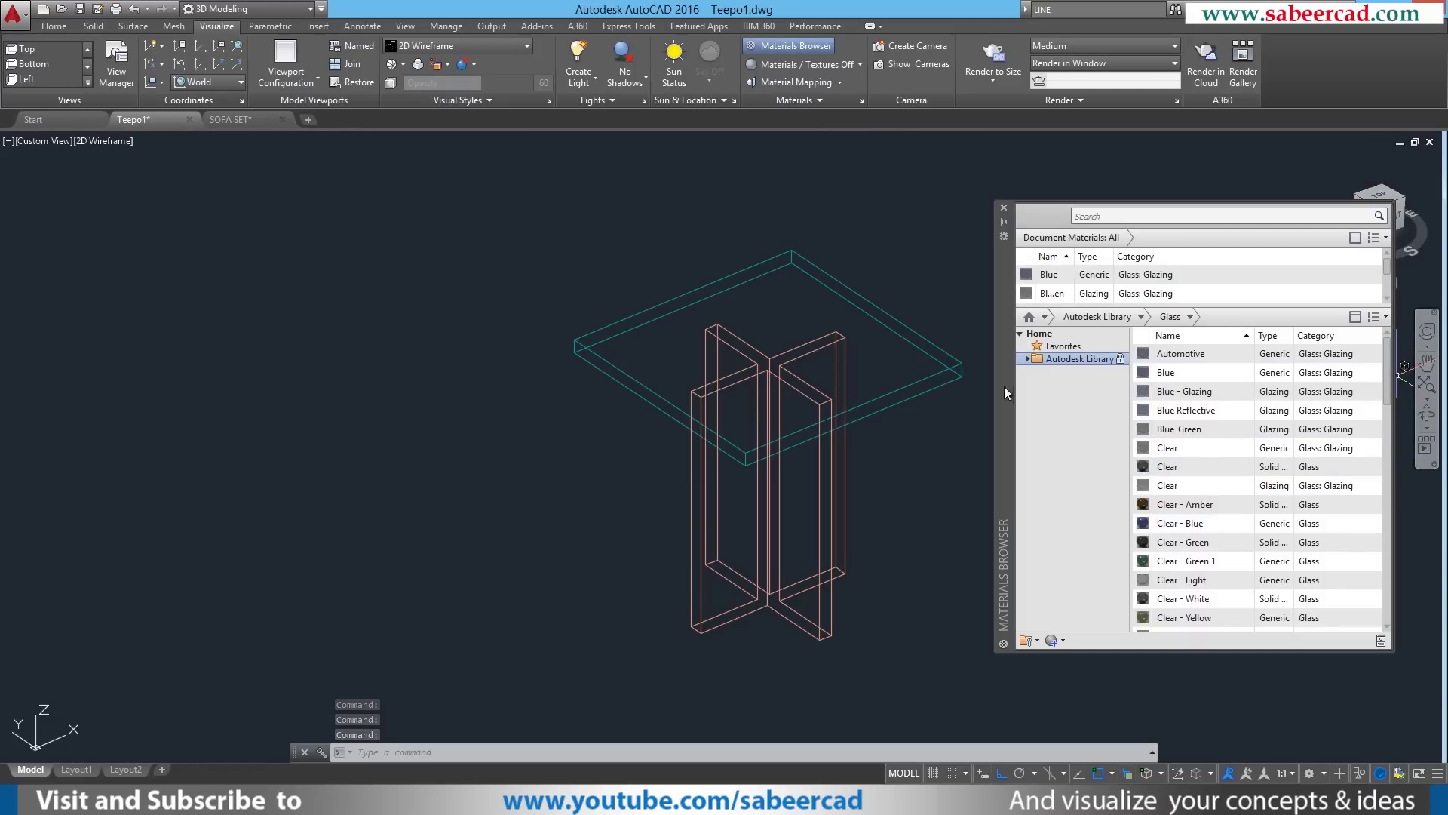
click(1027, 359)
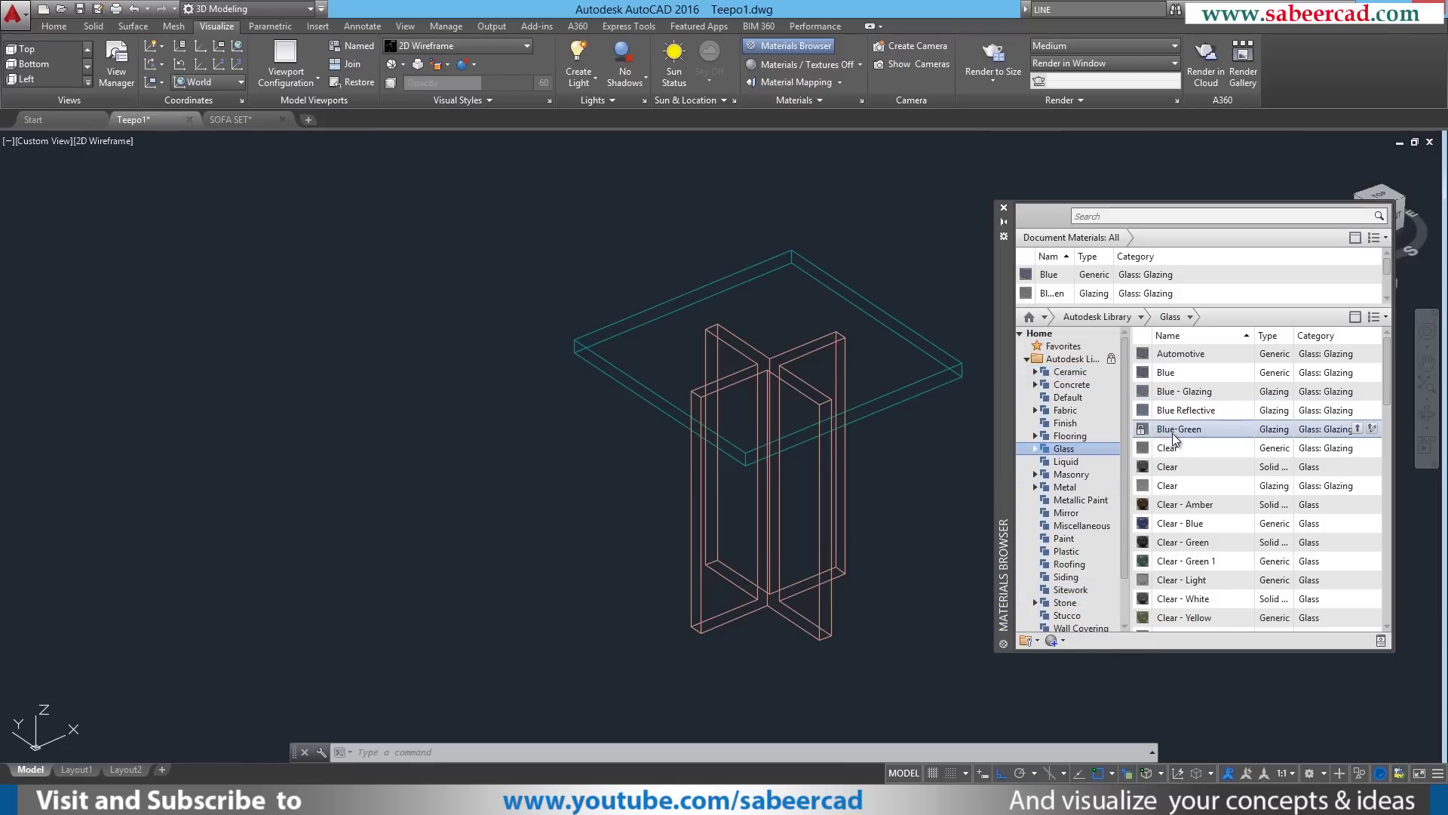
click(958, 369)
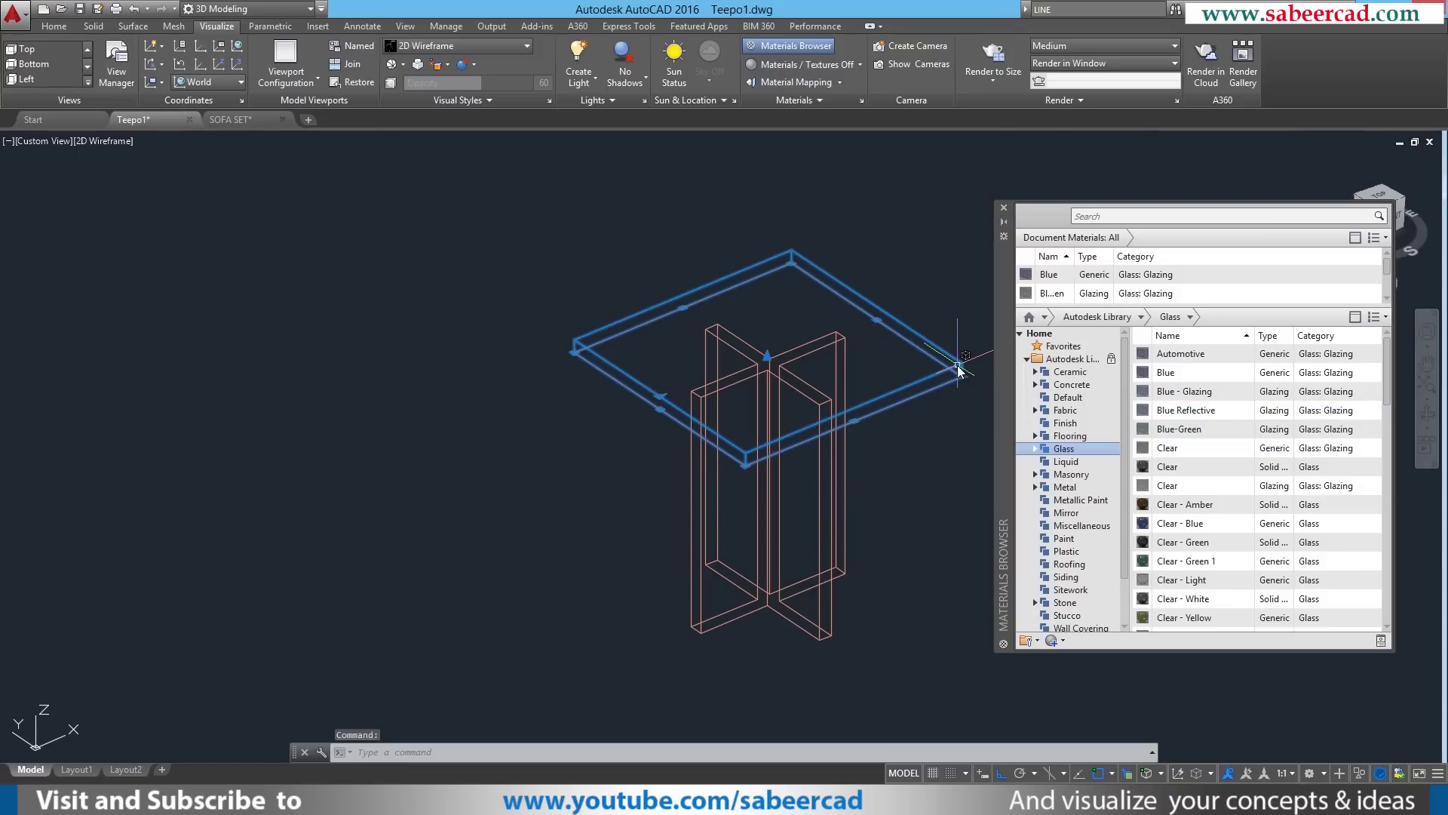
right_click(1188, 412)
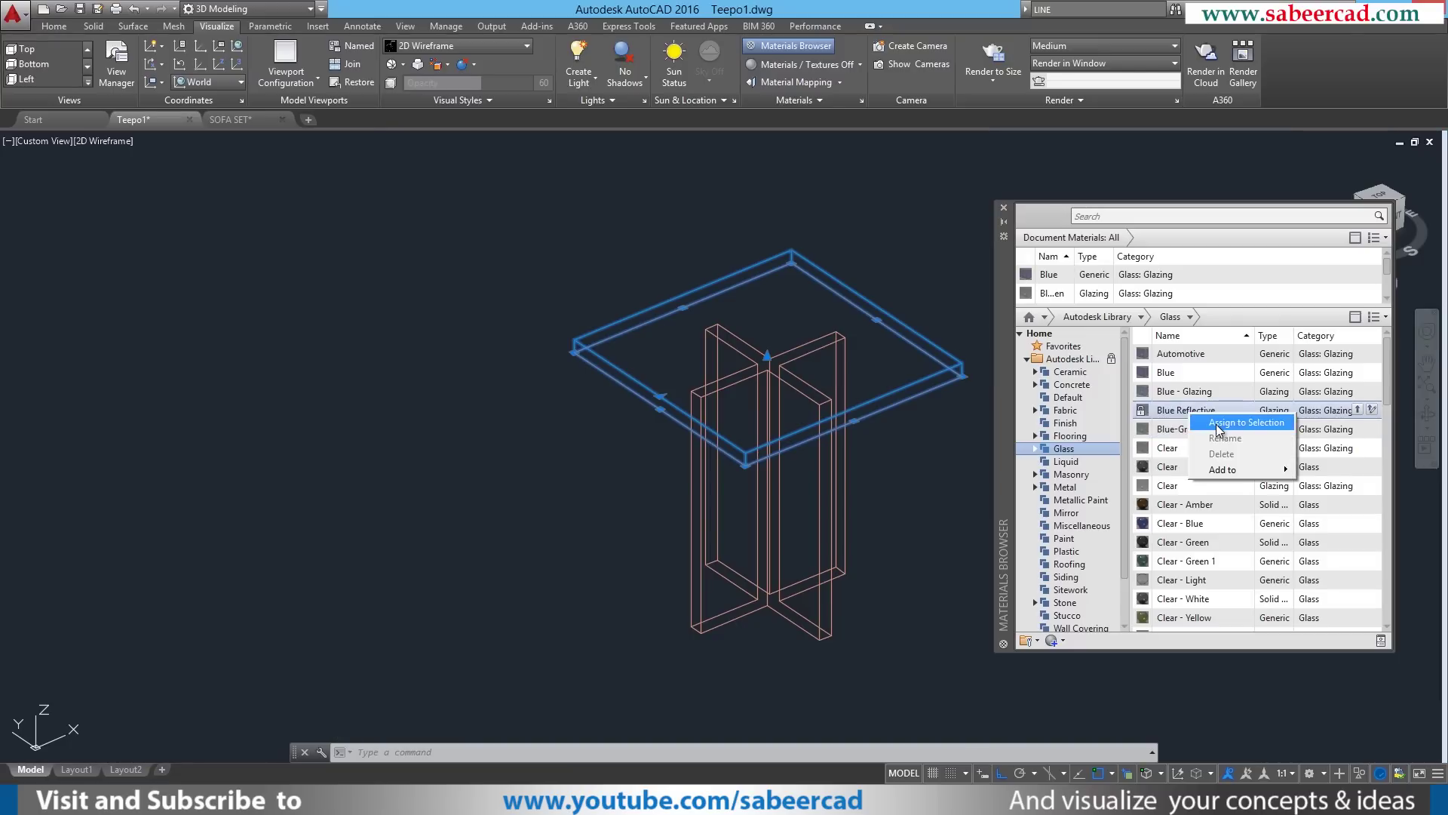
click(1207, 422)
key(Escape)
click(103, 141)
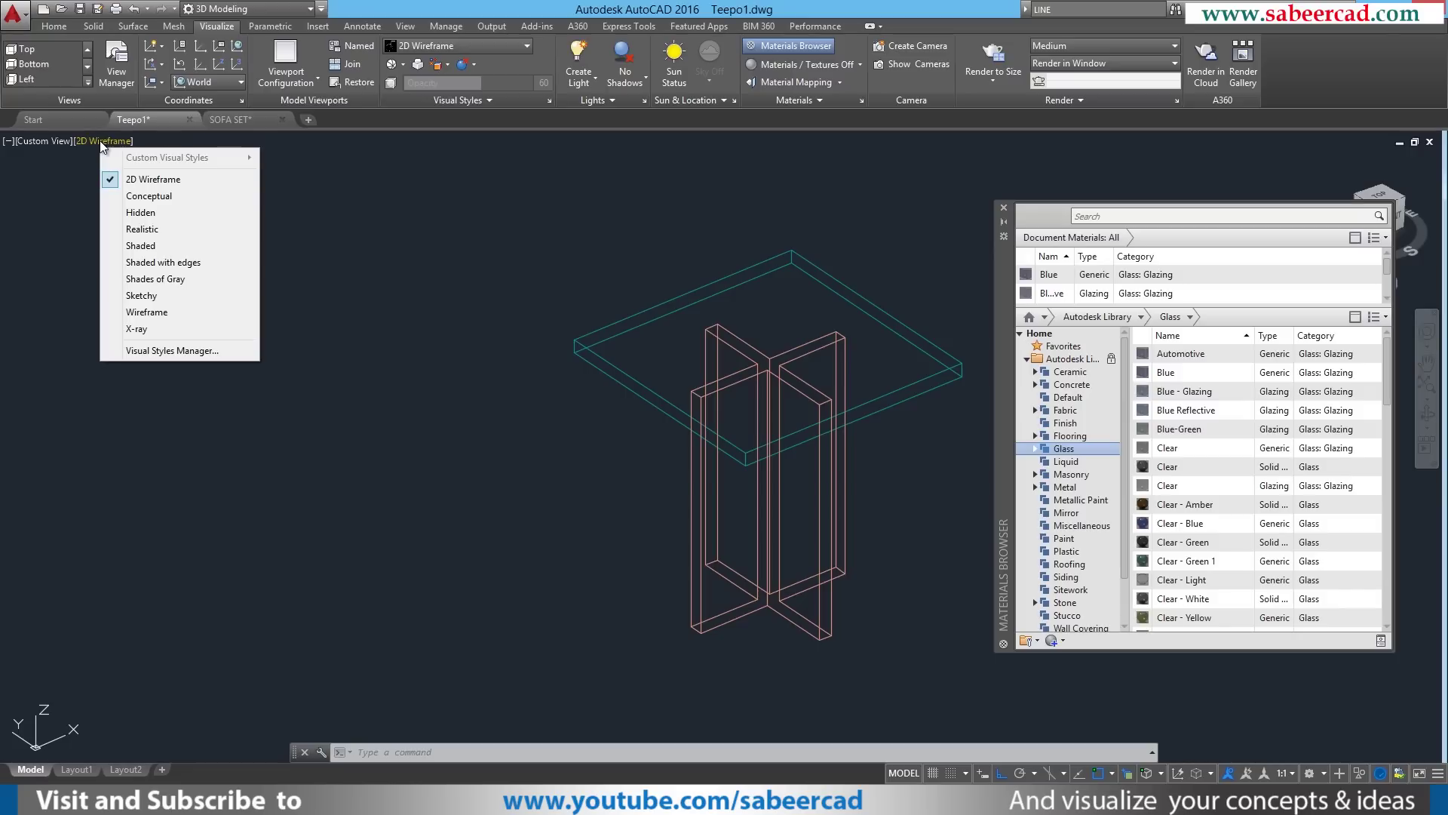
- Switch to Shaded with edges, close the Materials Browser, and orbit around the blue-topped teapoy
click(171, 264)
click(1007, 206)
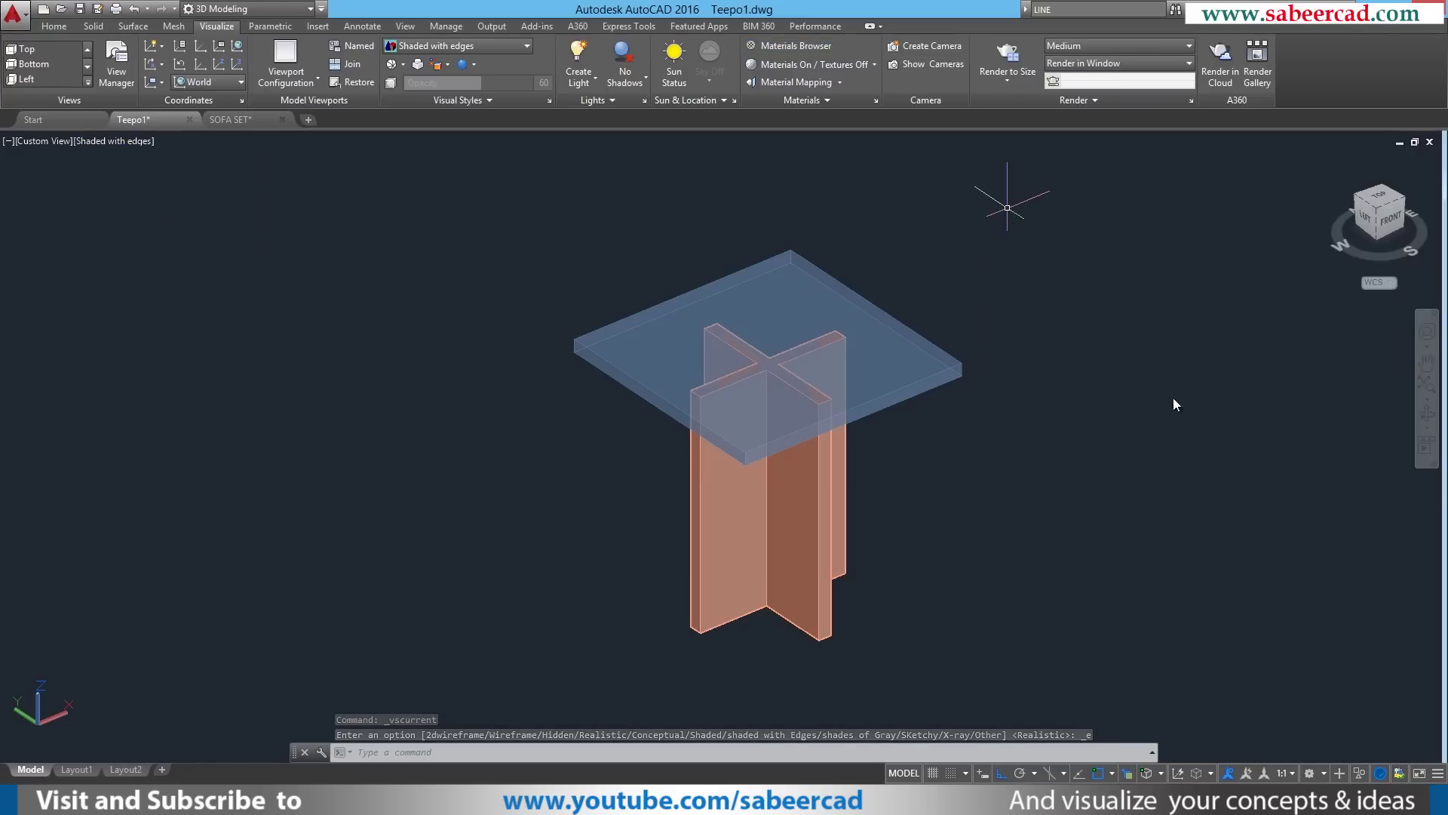
click(1427, 417)
mouse_move(935, 414)
mouse_down()
mouse_move(805, 378)
mouse_move(855, 445)
mouse_move(921, 423)
mouse_move(920, 439)
mouse_up()
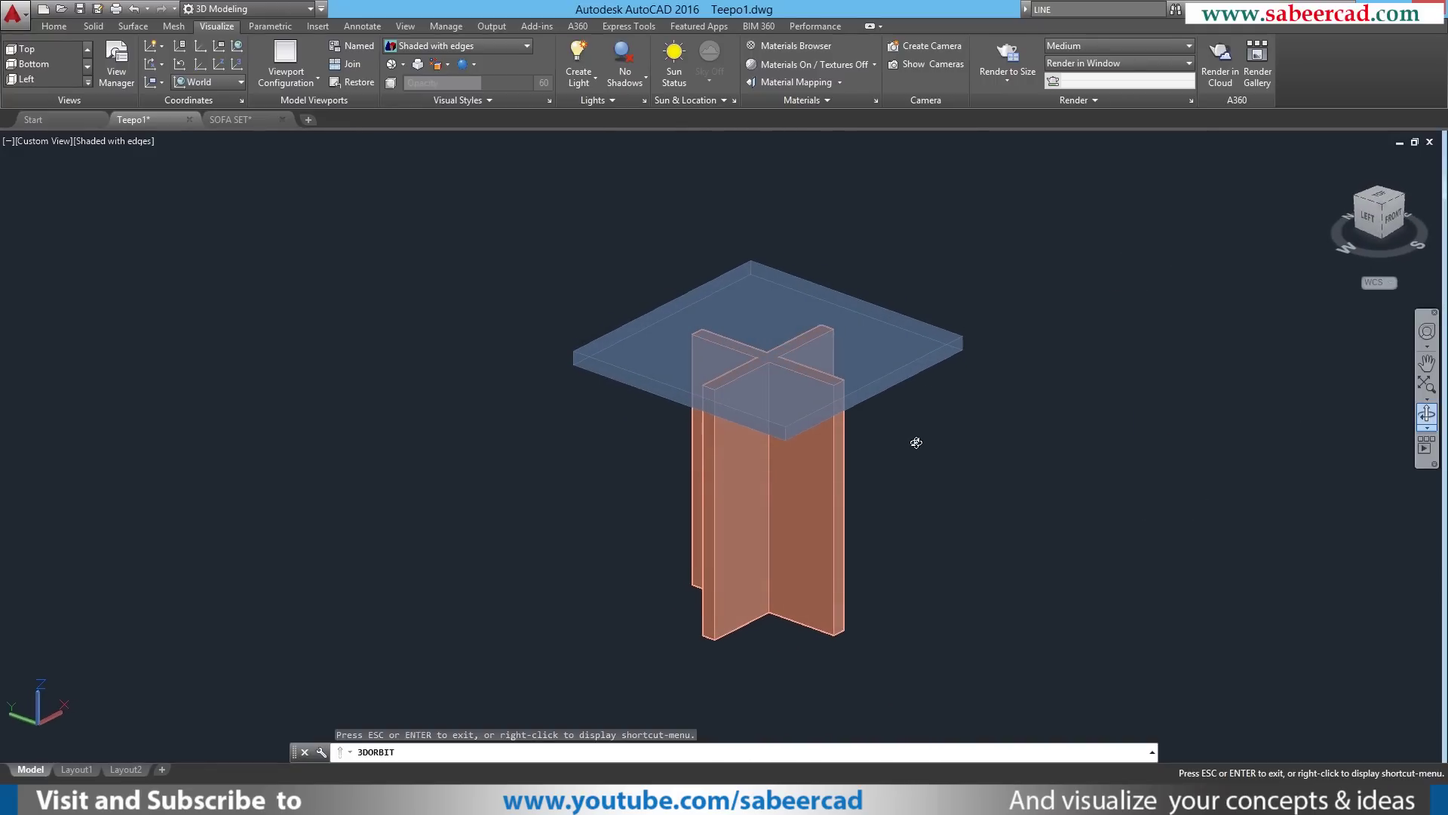
drag(917, 442, 951, 441)
right_click(1043, 428)
click(1098, 439)
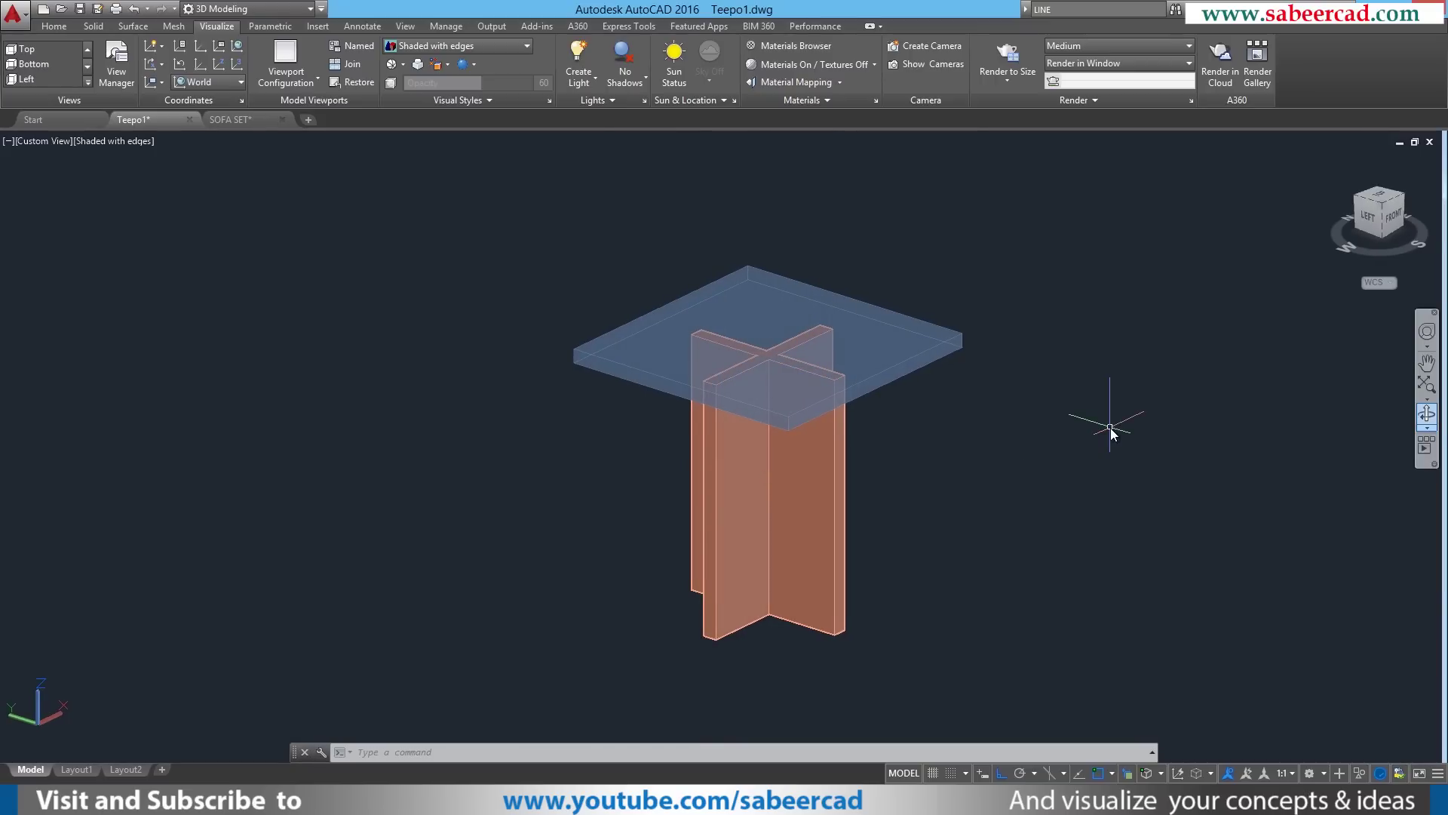